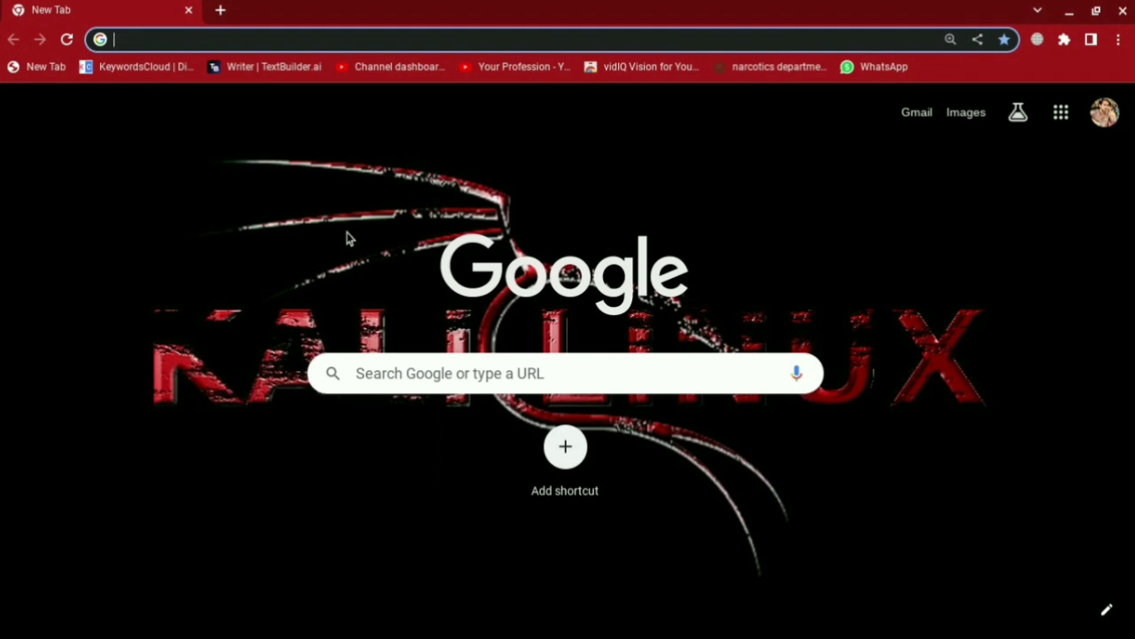
Step: Search Google for "fiverr" and open the Fiverr freelance marketplace home page
left_click(294, 40)
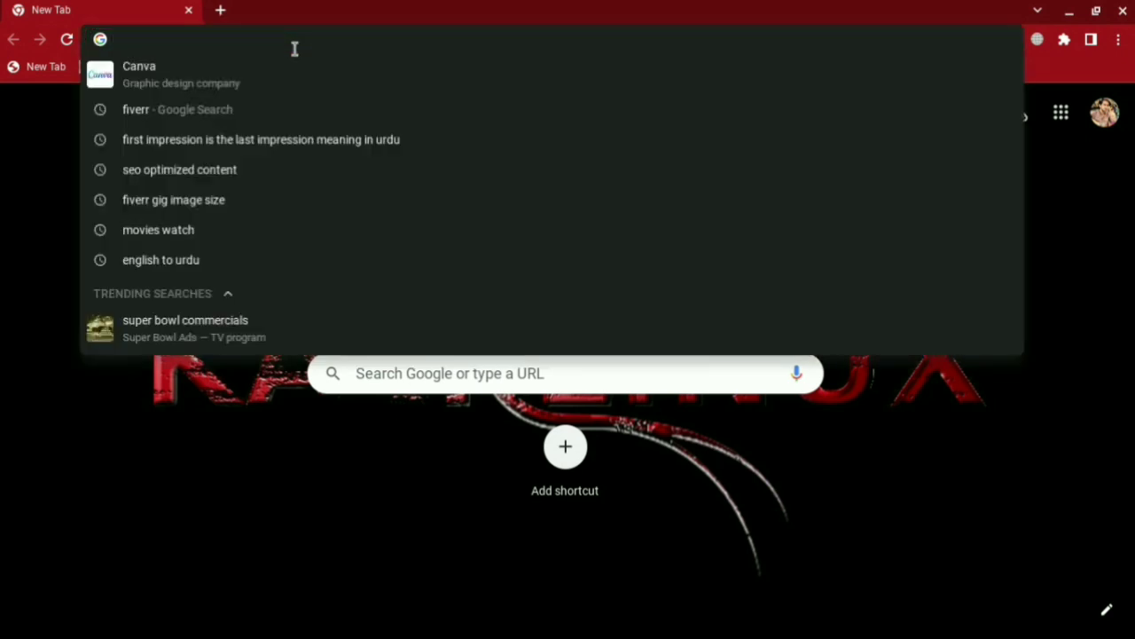
left_click(177, 111)
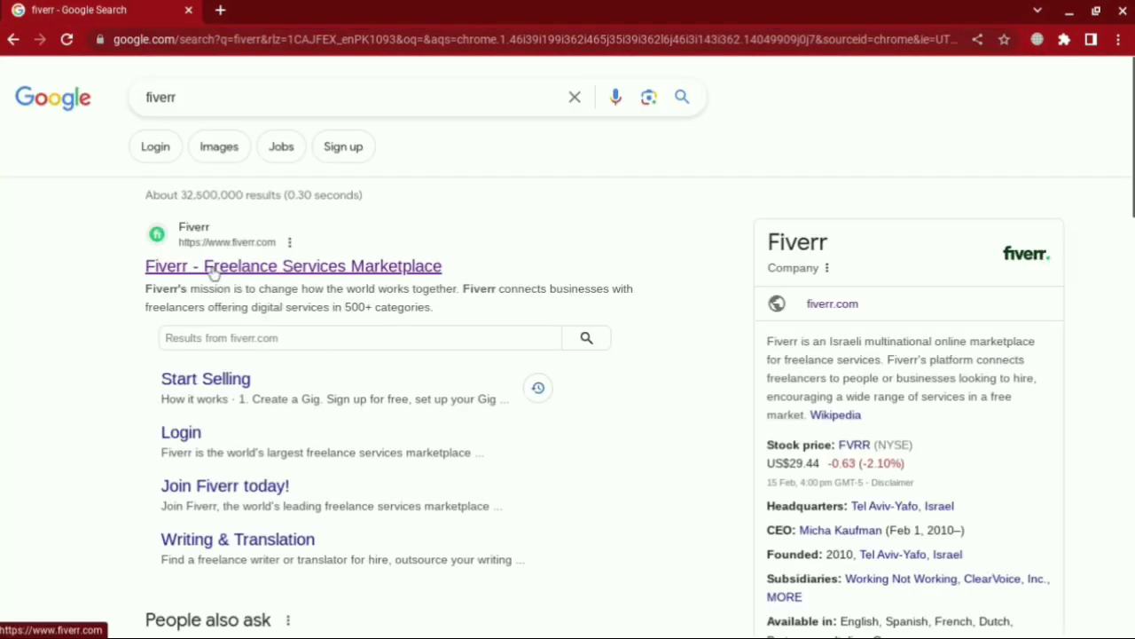
left_click(231, 266)
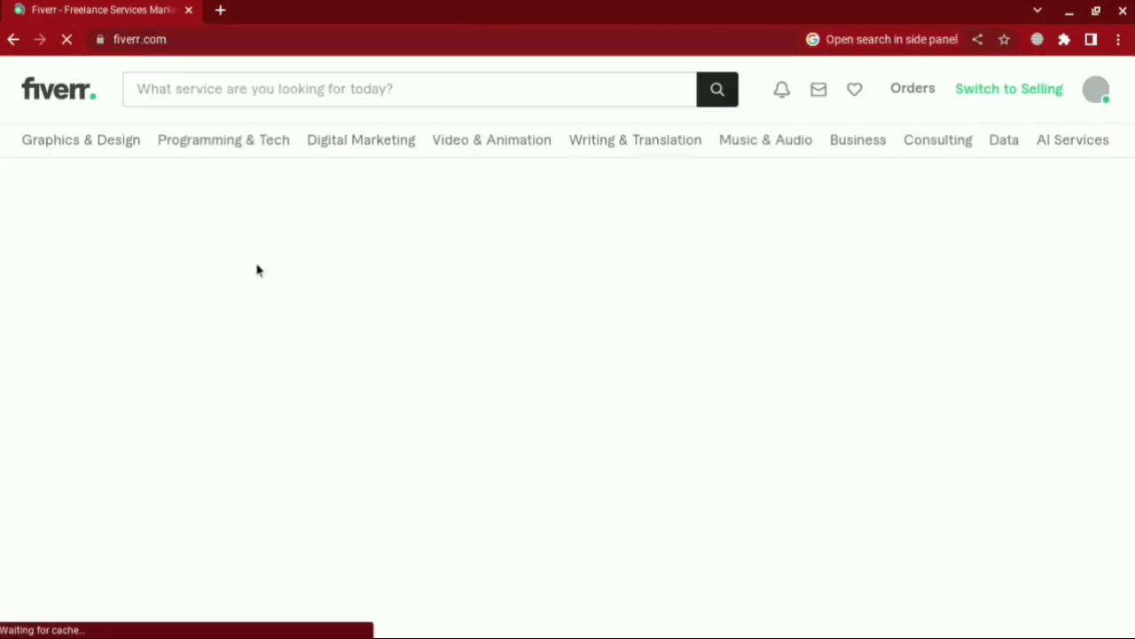
scroll(456, 343, "down", 2)
scroll(284, 157, "up", 2)
Step: Search Fiverr for "content writer" services
left_click(282, 81)
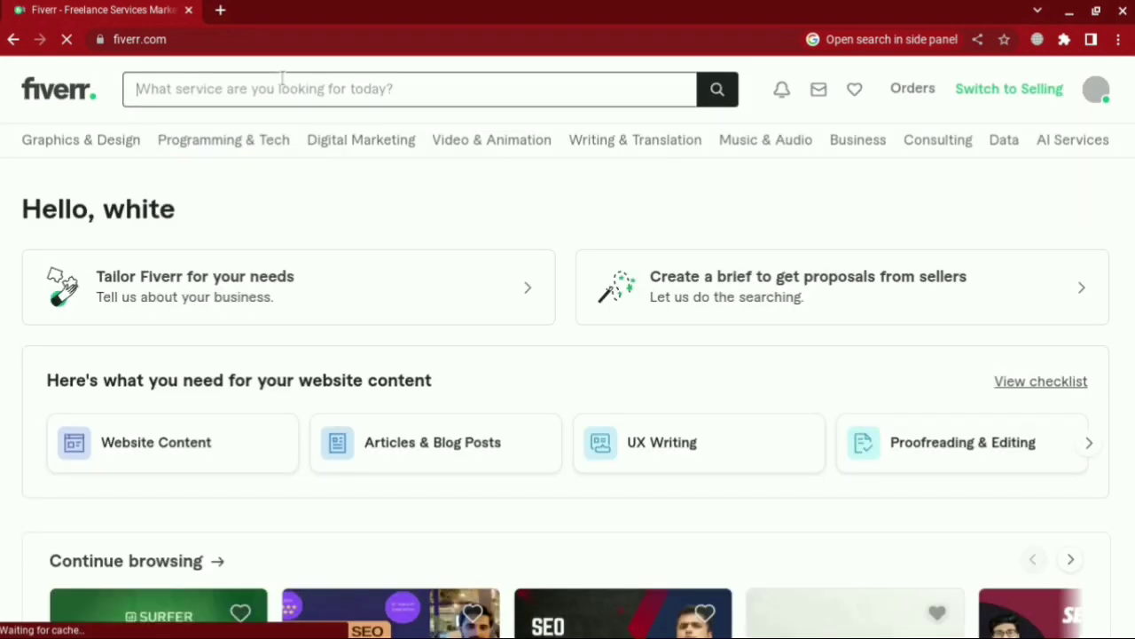
type("c")
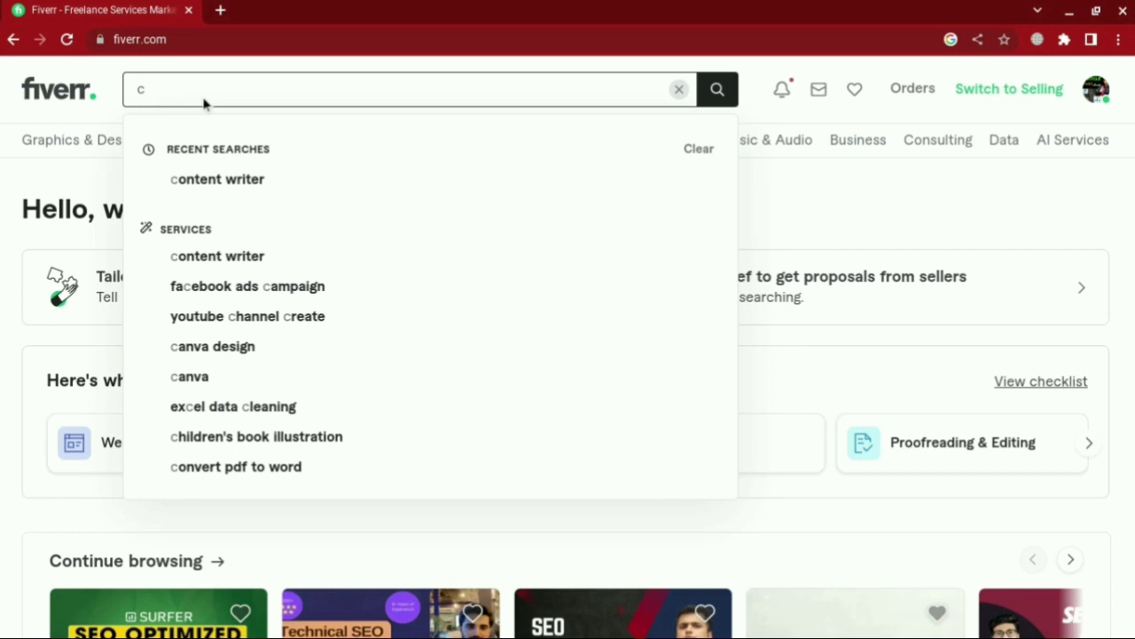
type("on")
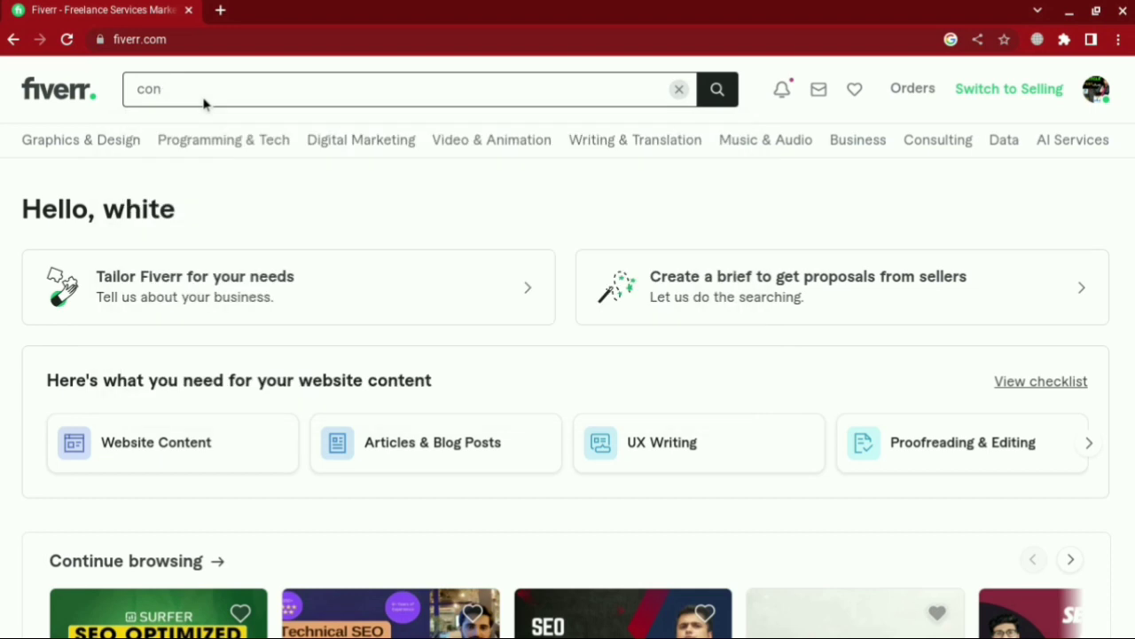
type("eten")
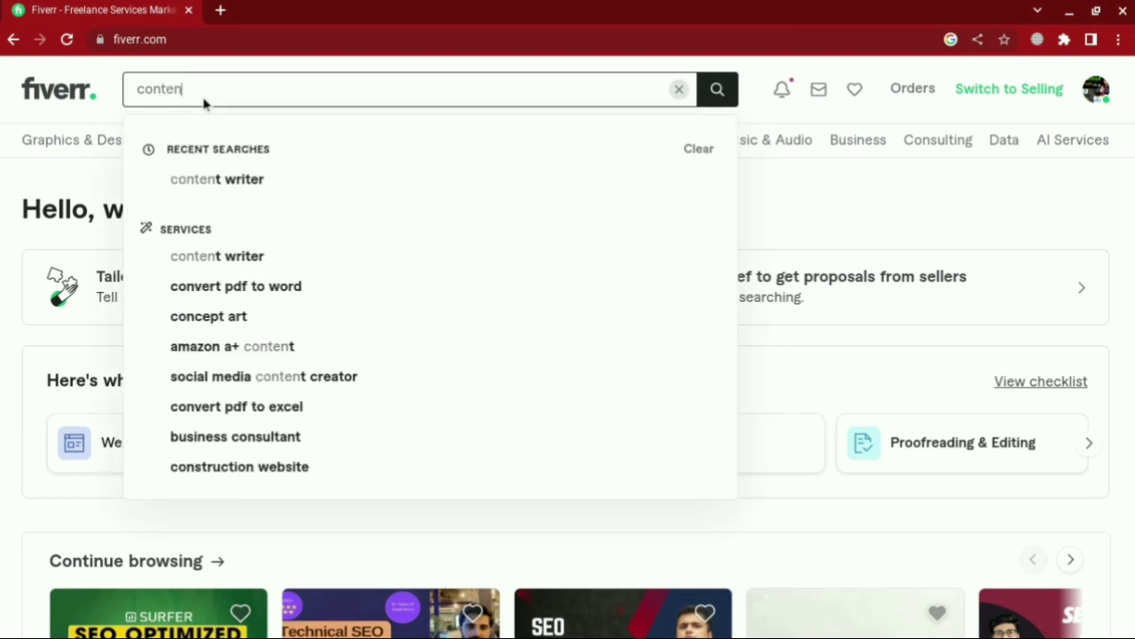
left_click(239, 181)
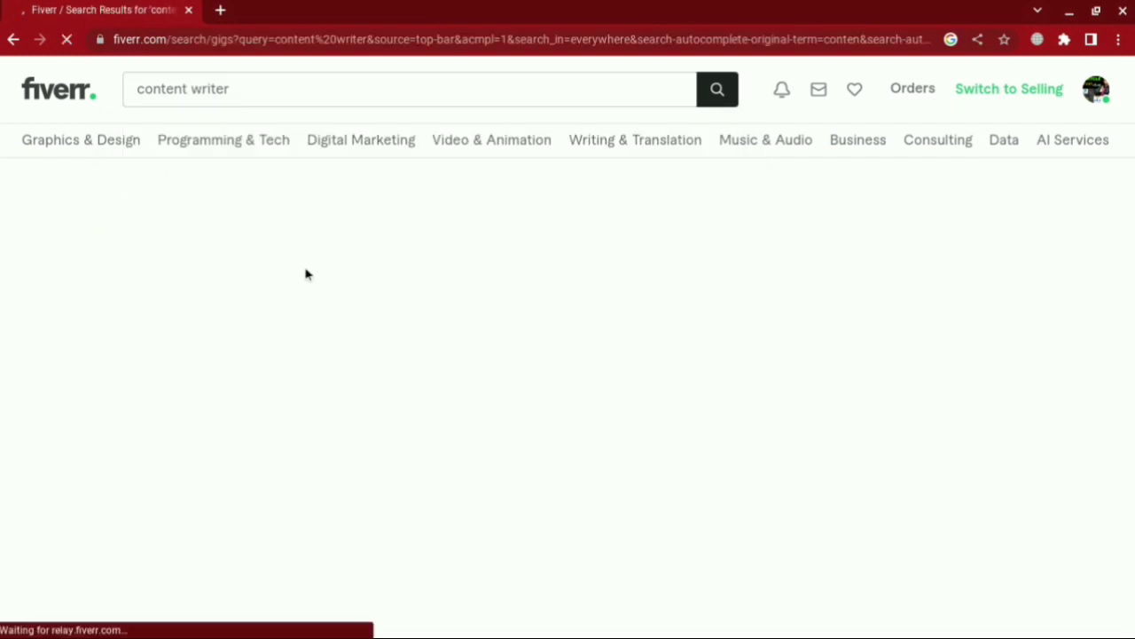
Step: Examine the thumbnails, titles and prices of the content writer gigs in the search results
scroll(244, 283, "down", 2)
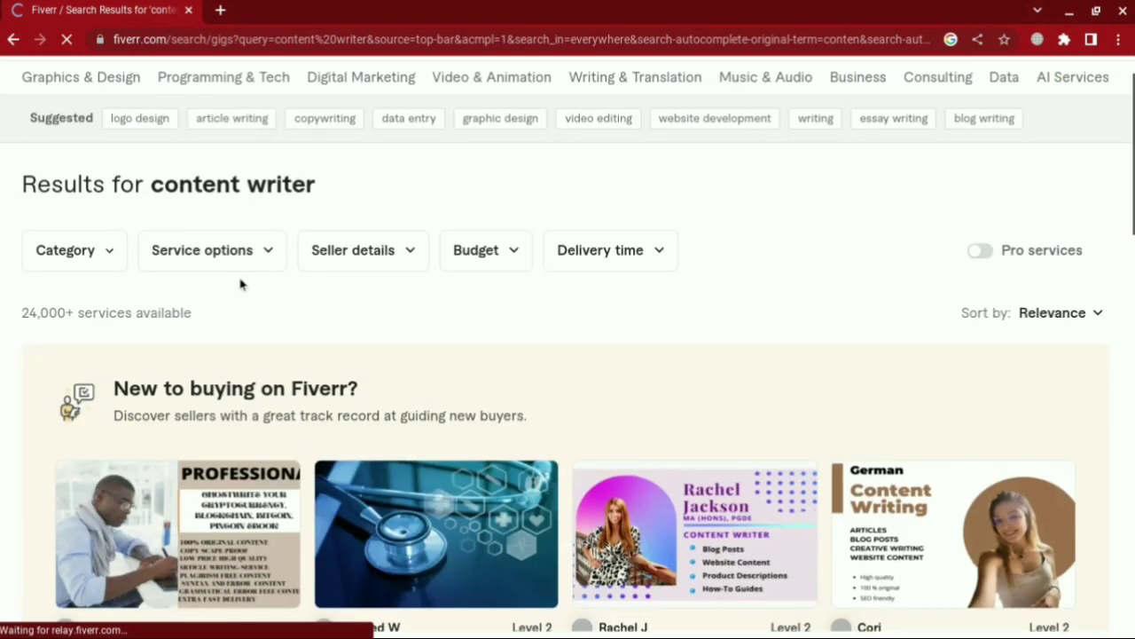
scroll(604, 257, "down", 2)
scroll(164, 127, "up", 4)
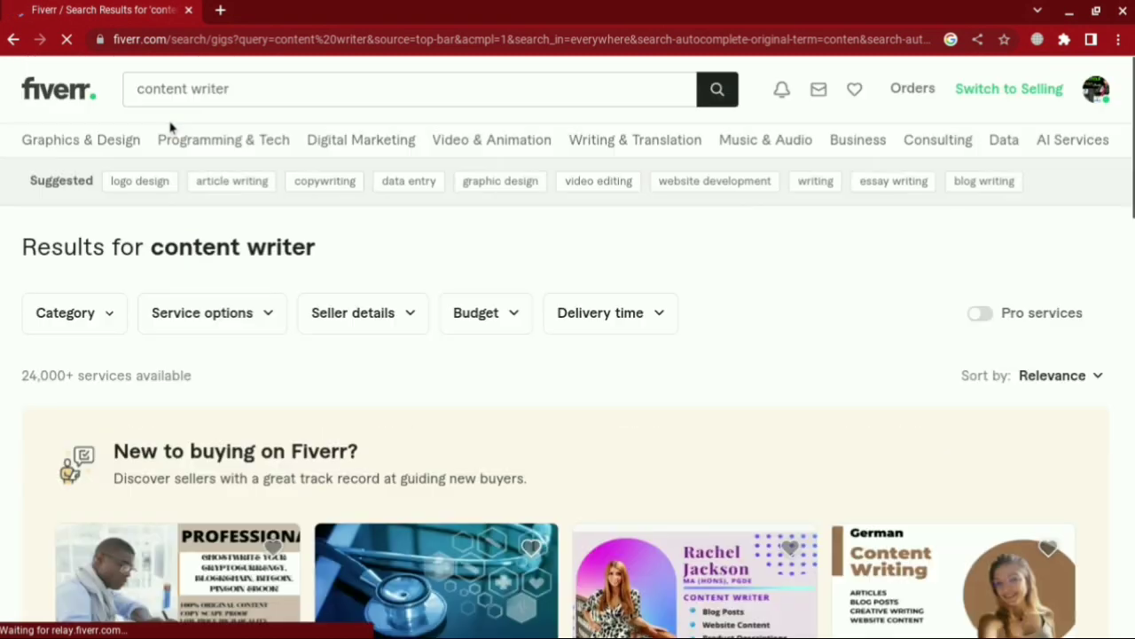
scroll(334, 340, "down", 6)
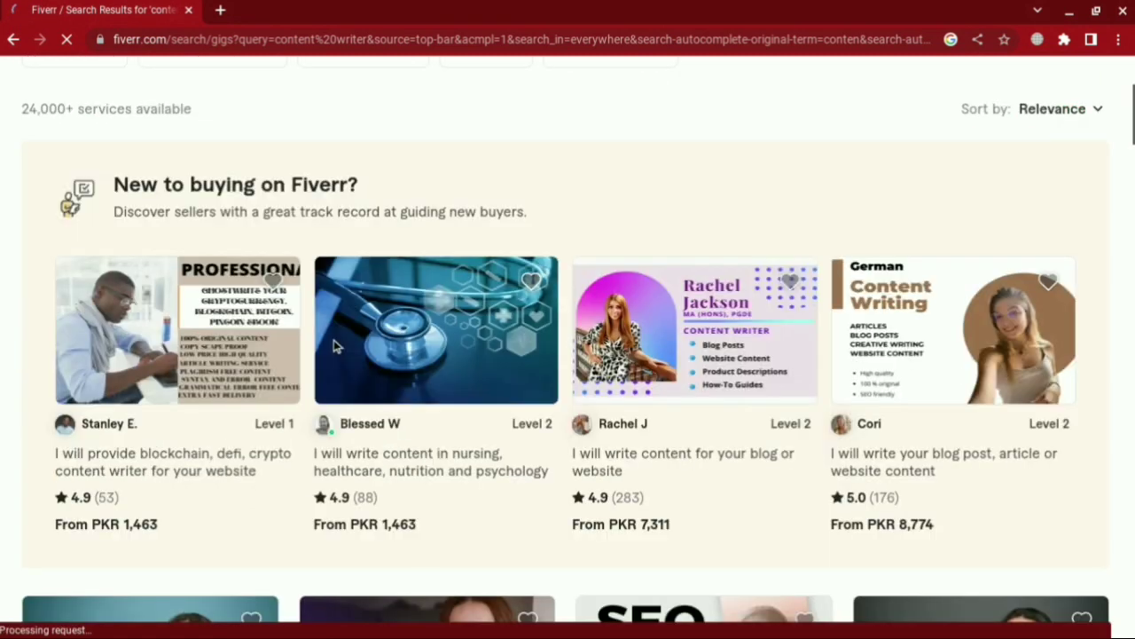
scroll(363, 355, "down", 1)
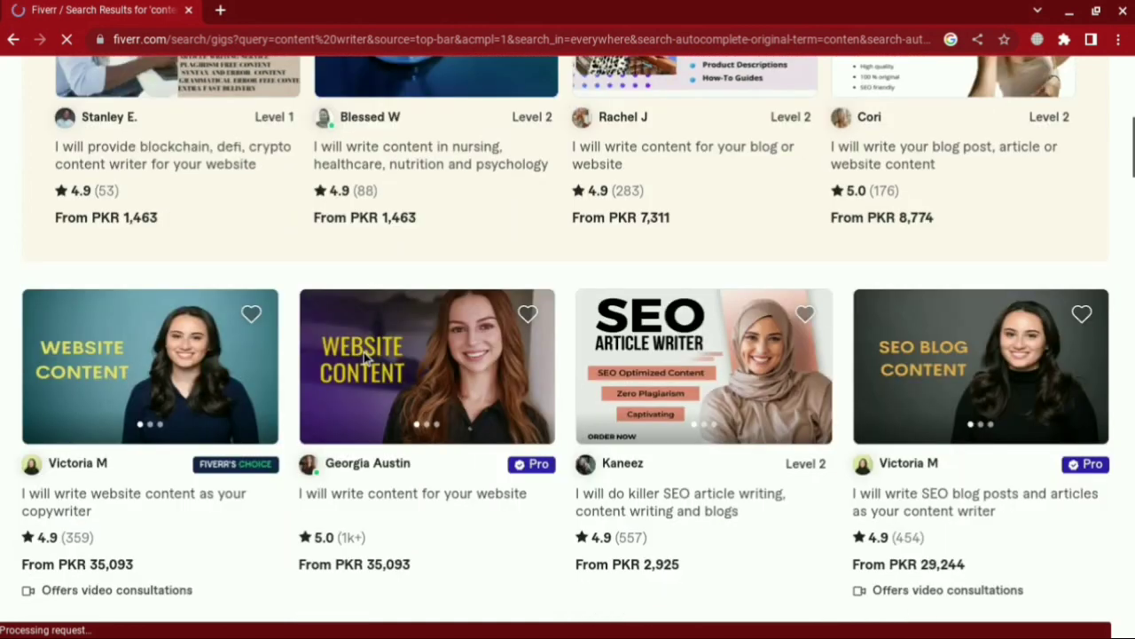
scroll(459, 417, "down", 1)
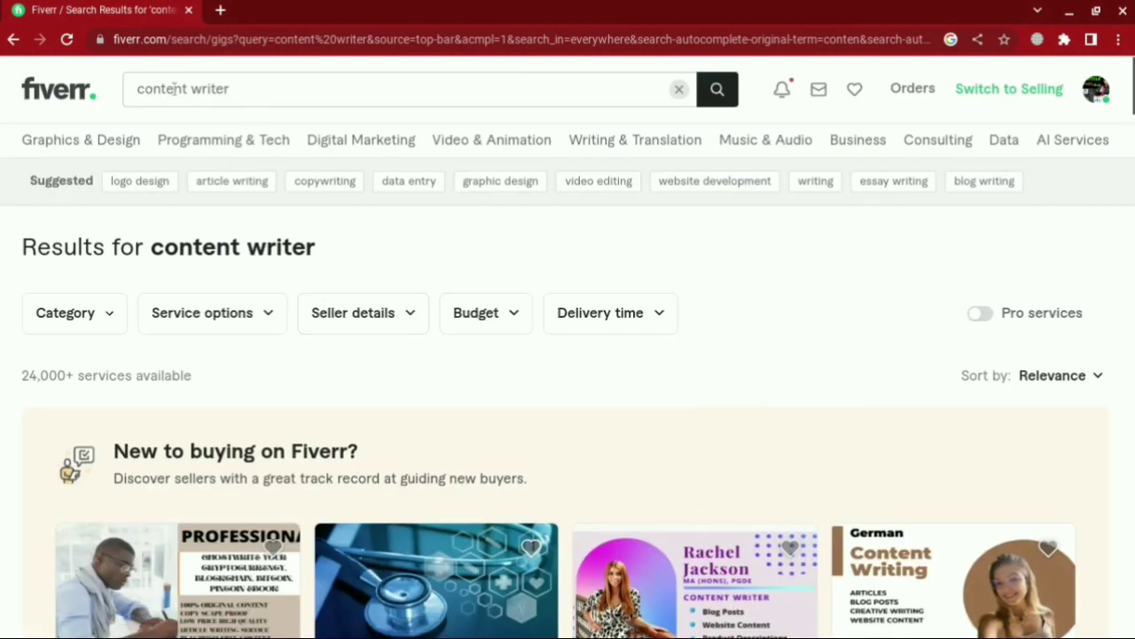
scroll(410, 417, "down", 1)
scroll(421, 413, "down", 5)
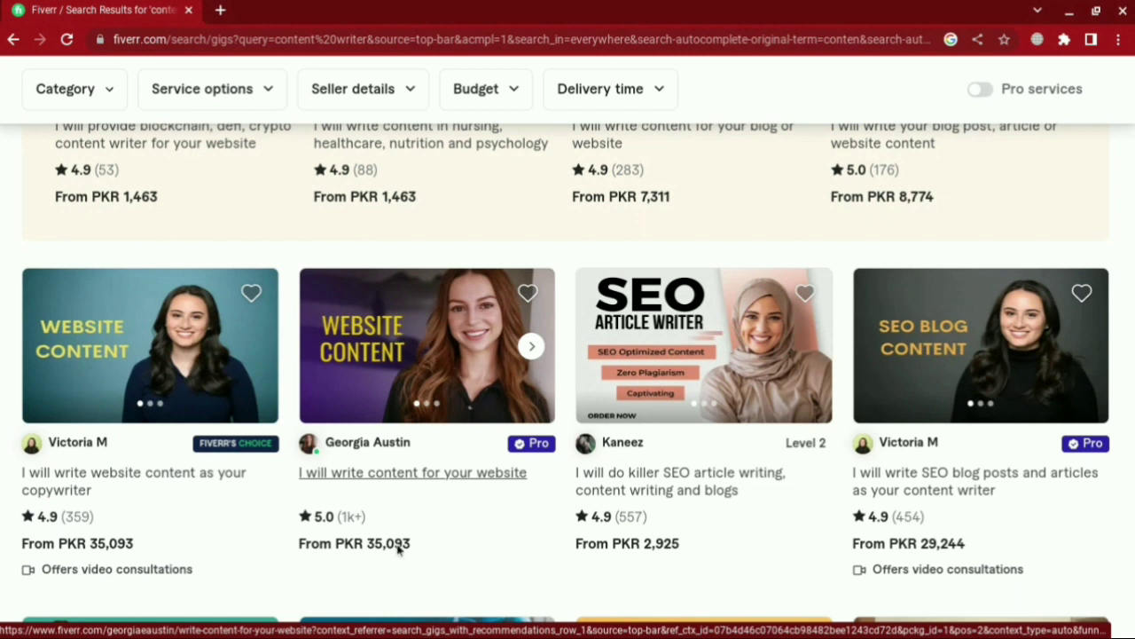
Step: Open the Pro seller's gig "I will write content for your website" and look through its gallery images
left_click(379, 473)
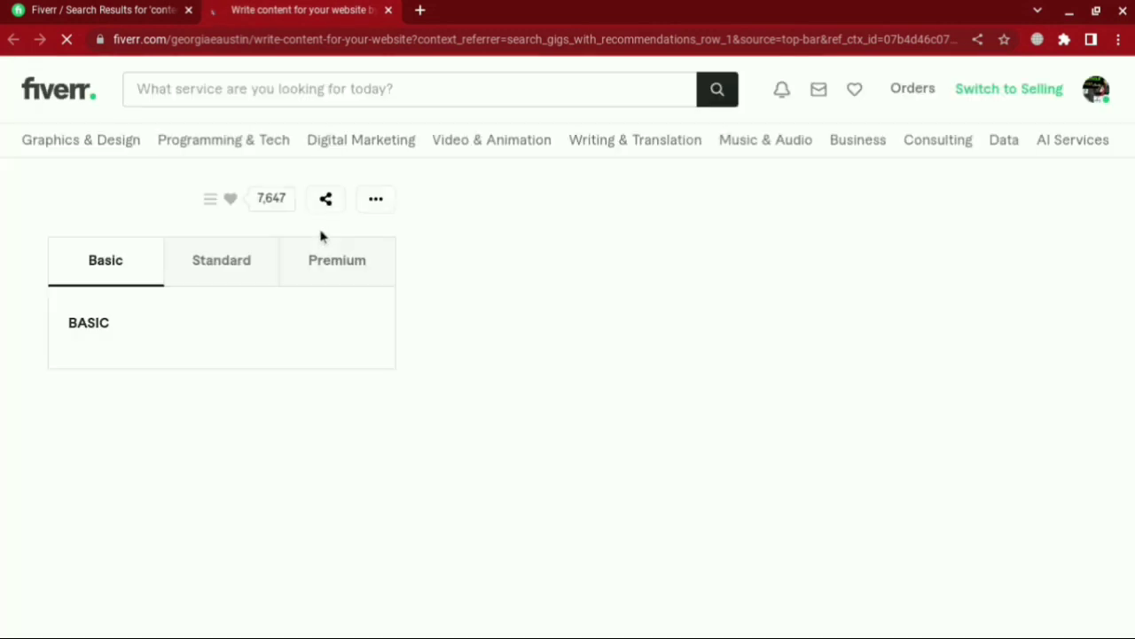
scroll(589, 317, "down", 1)
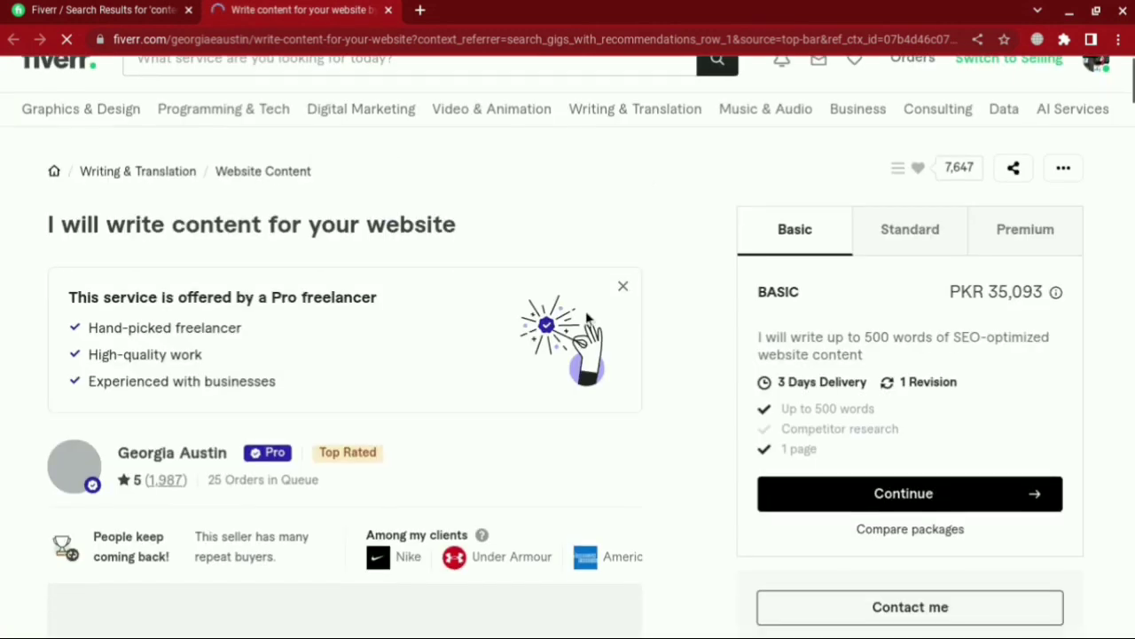
scroll(572, 334, "up", 1)
scroll(574, 336, "down", 1)
scroll(575, 337, "down", 4)
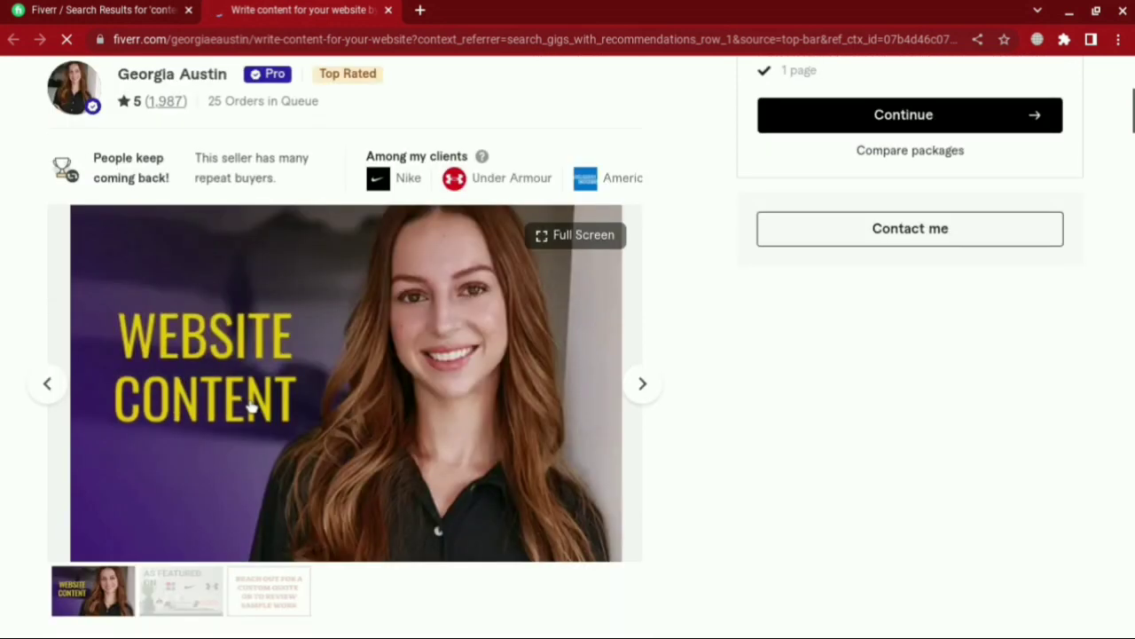
left_click(643, 382)
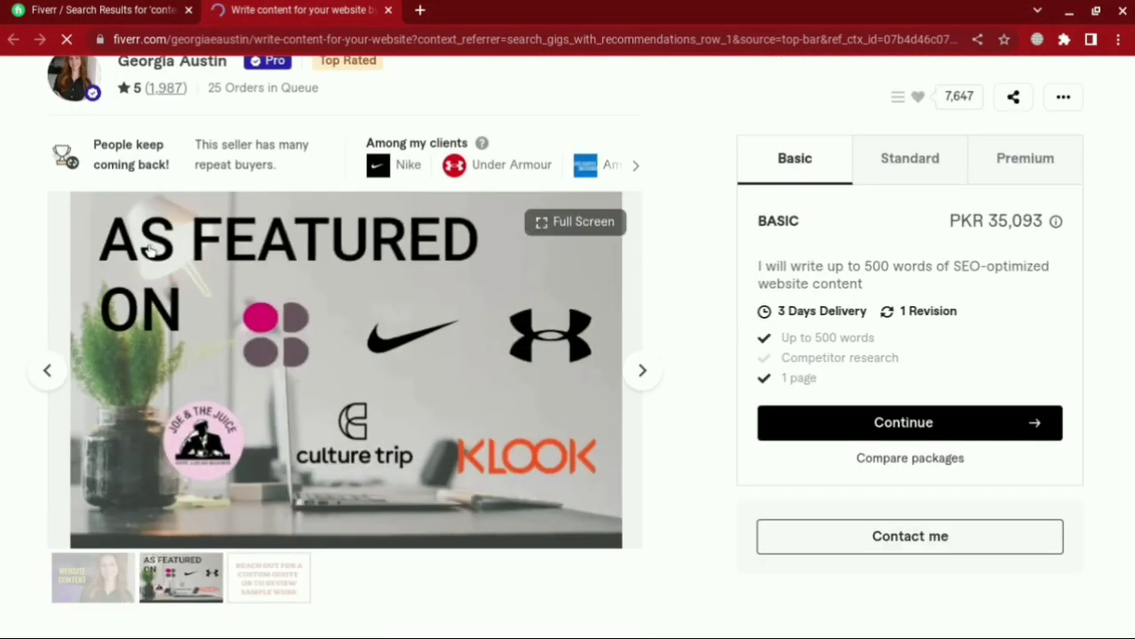
left_click(51, 369)
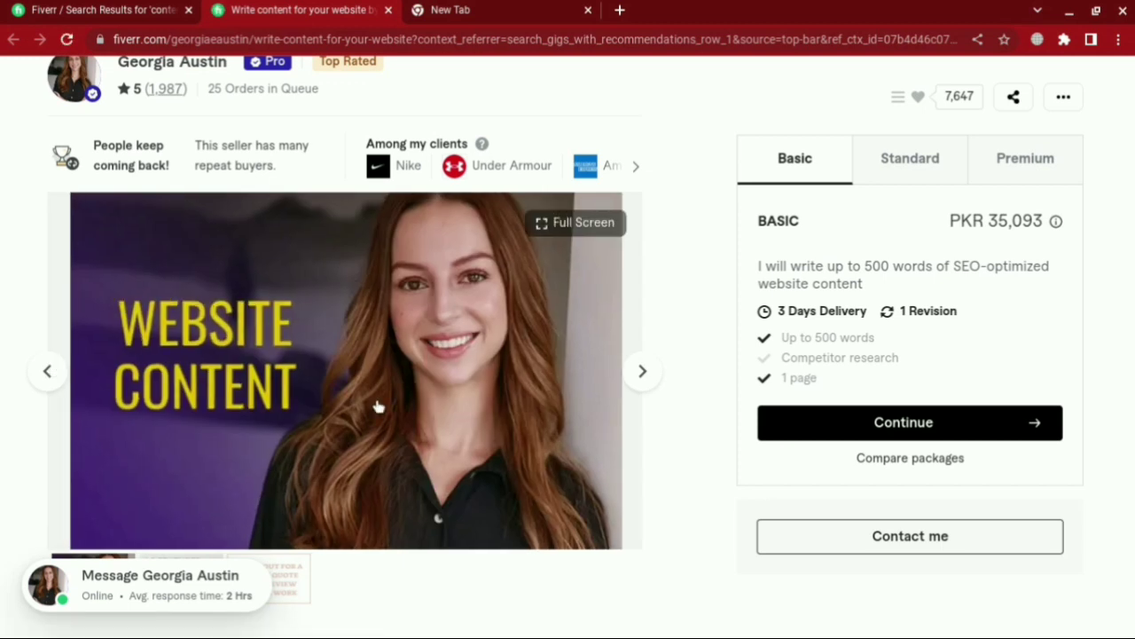
Step: Search Google for "canva" in the empty new tab and open the Canva website
left_click(488, 8)
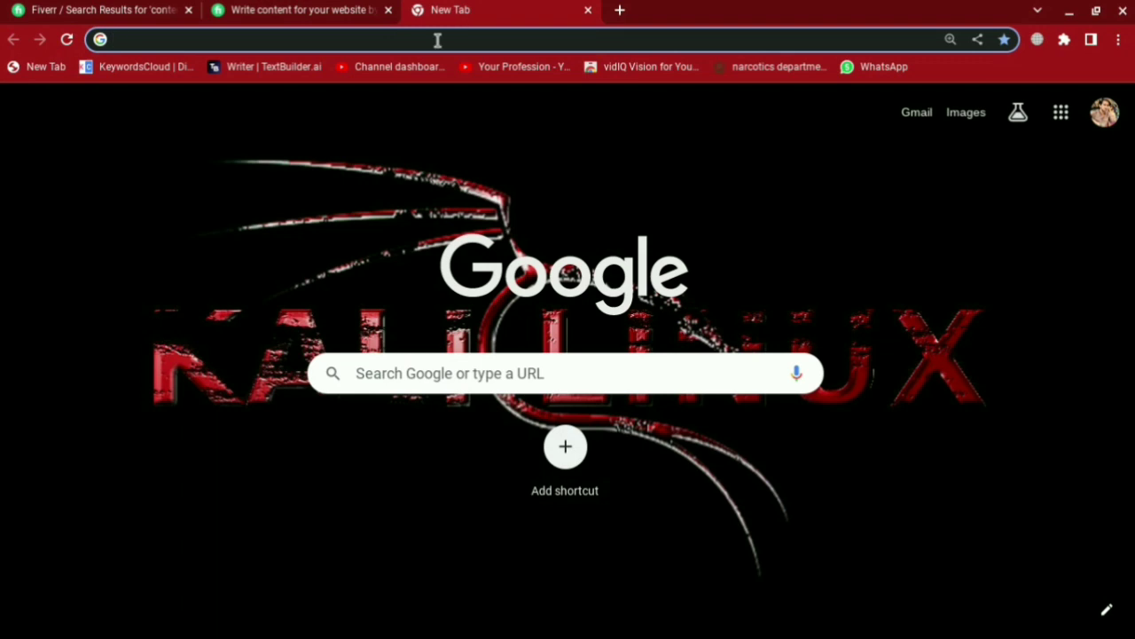
left_click(438, 40)
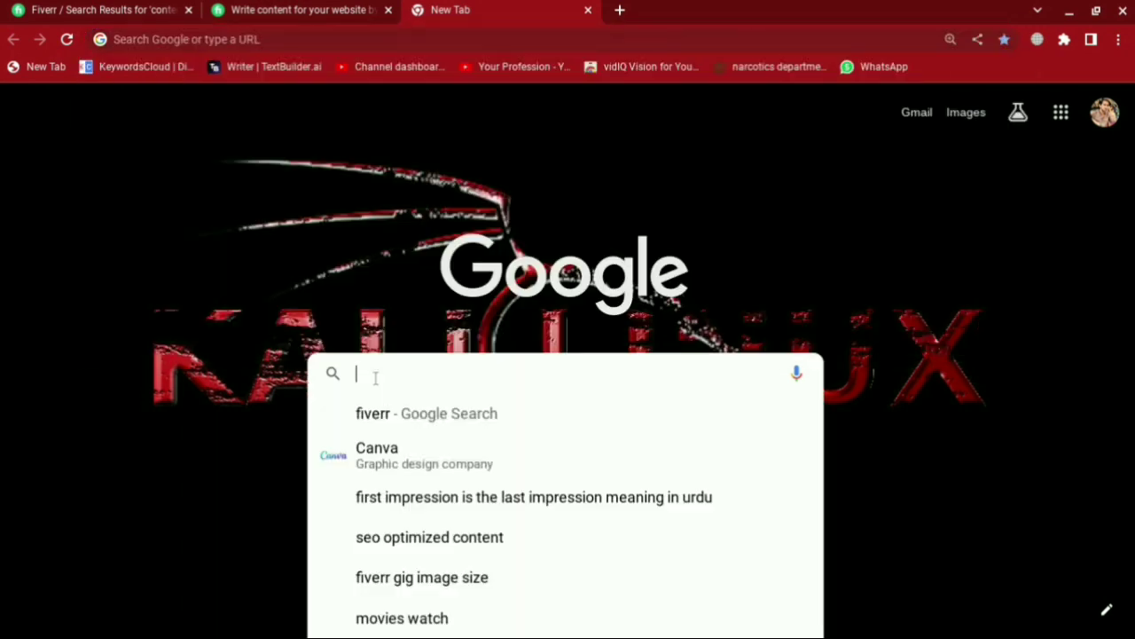
left_click(375, 373)
type("ca")
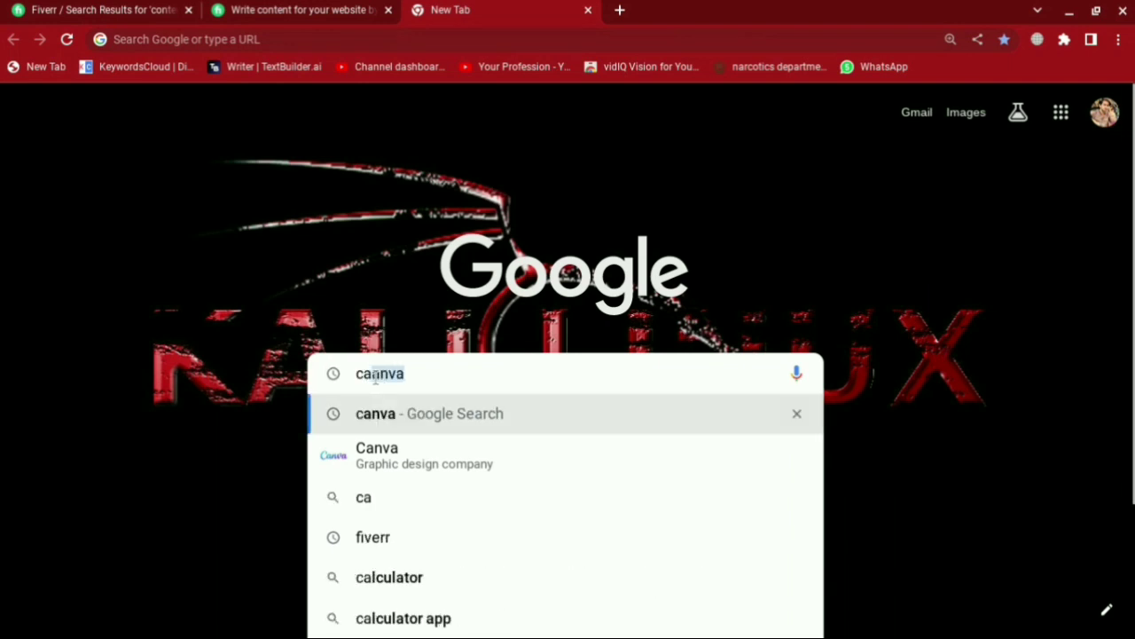
type("nva")
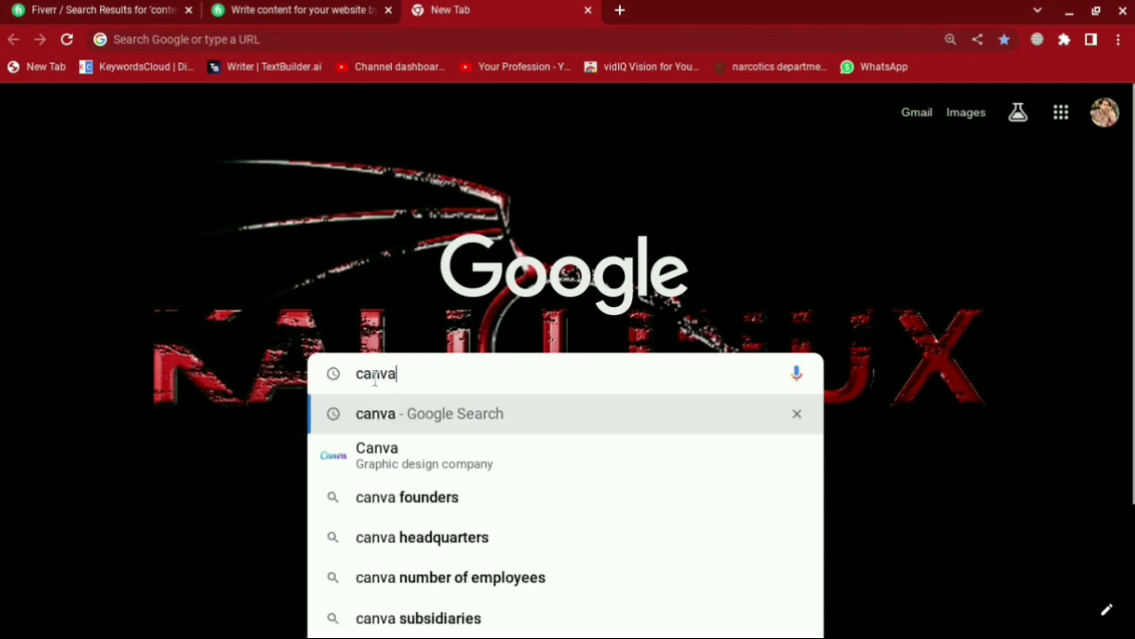
key("Return")
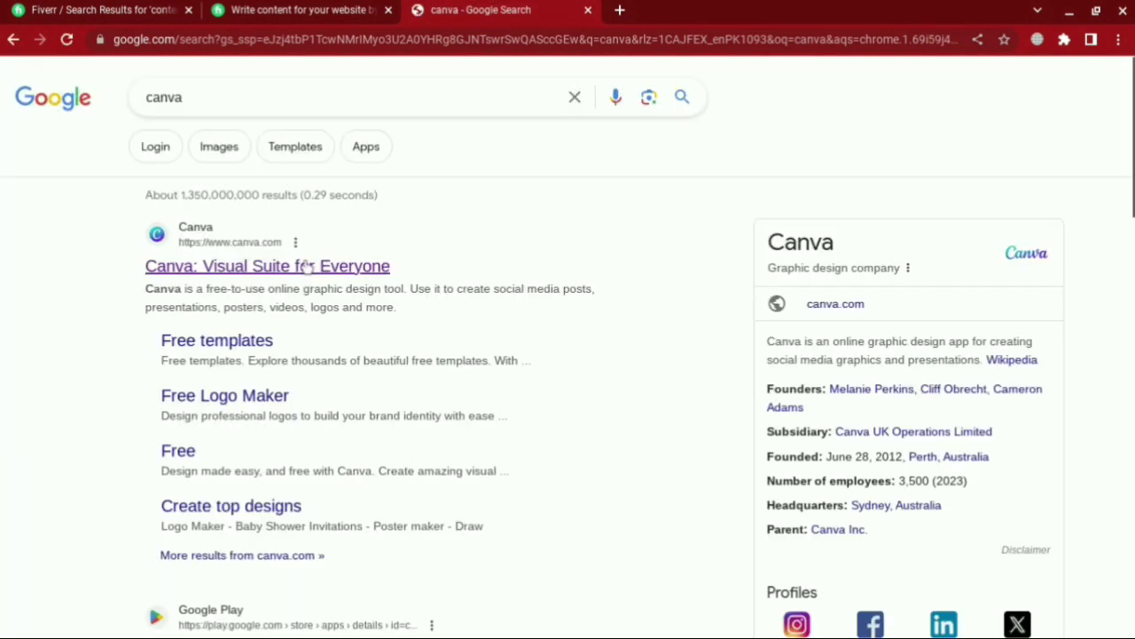
left_click(304, 269)
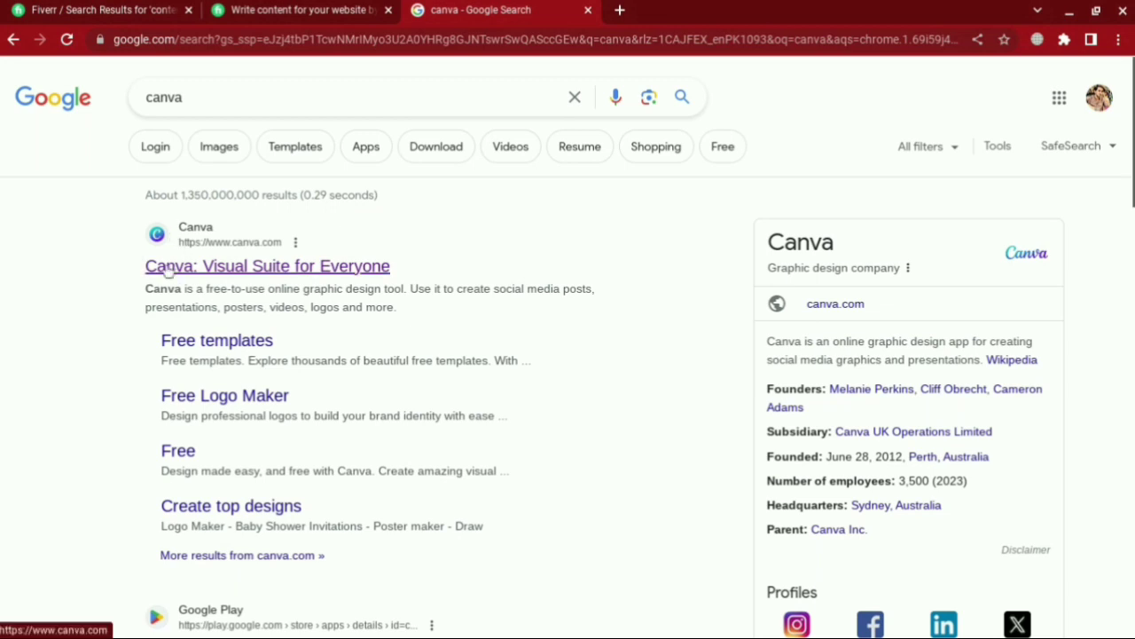
left_click(234, 269)
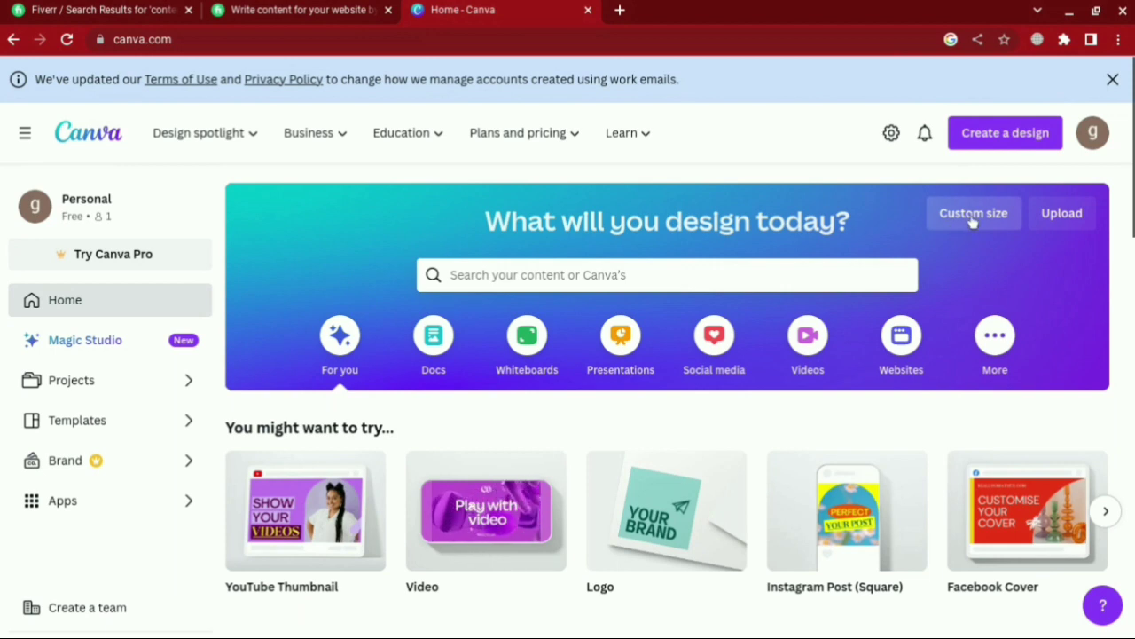
Step: Open the custom size settings for a new design, and search Google in a separate tab for "fiverr gig image size"
left_click(972, 217)
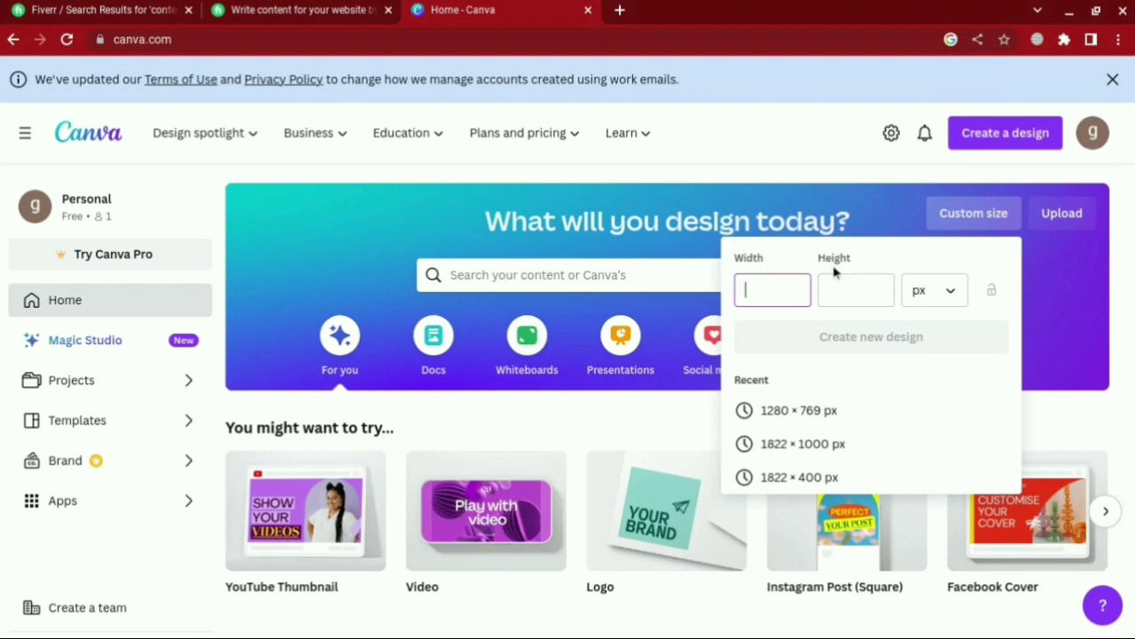
left_click(620, 11)
type("fiverr gig image size")
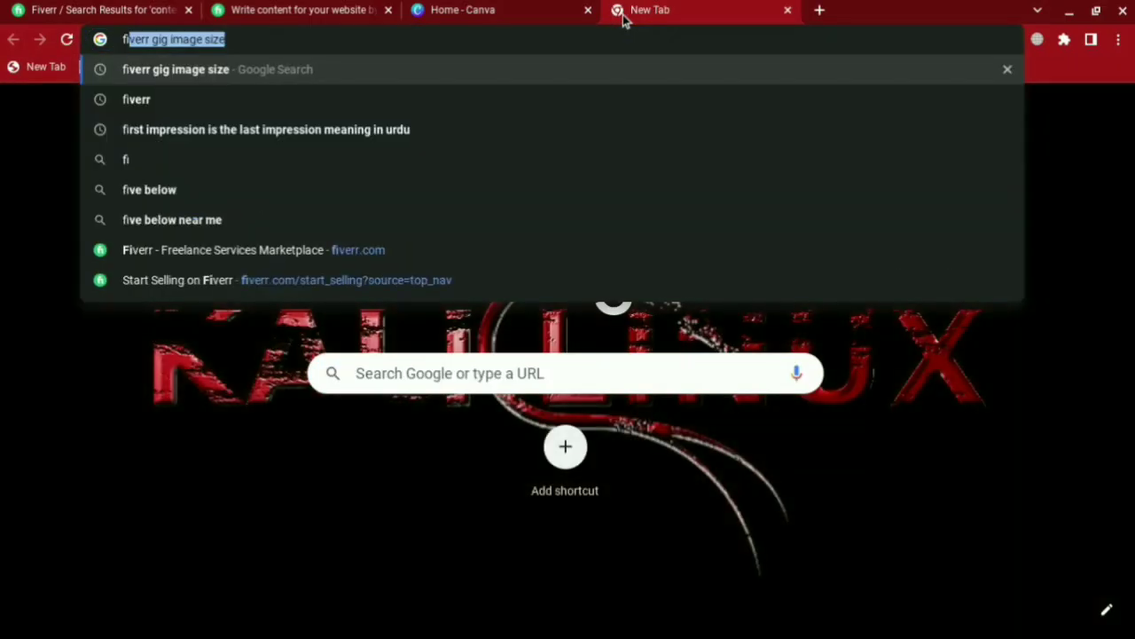
left_click(517, 38)
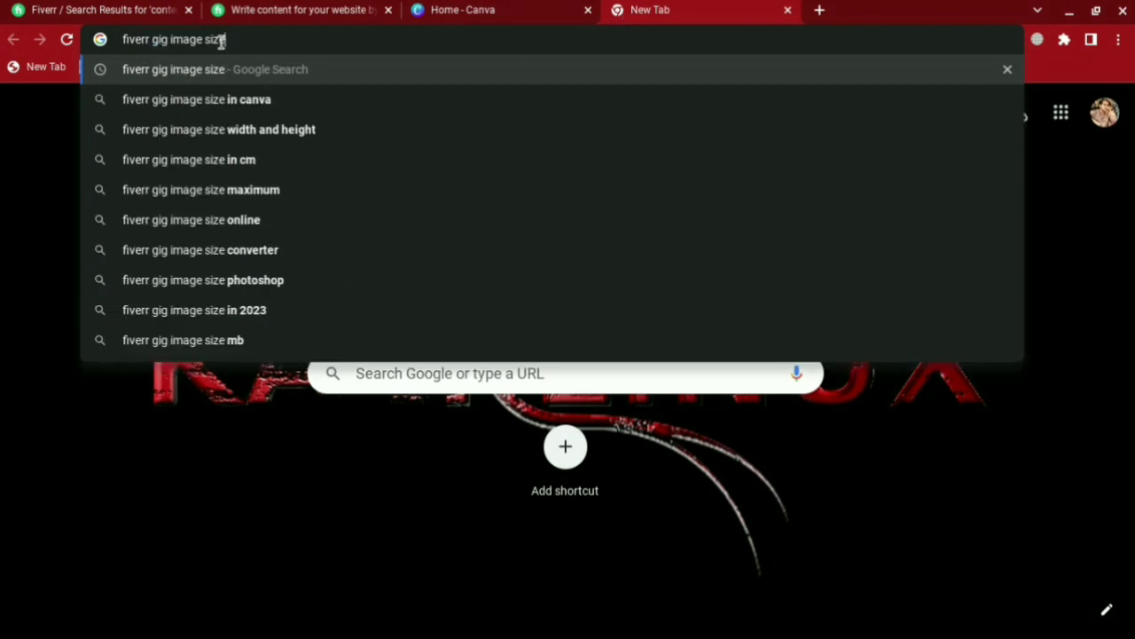
key("Return")
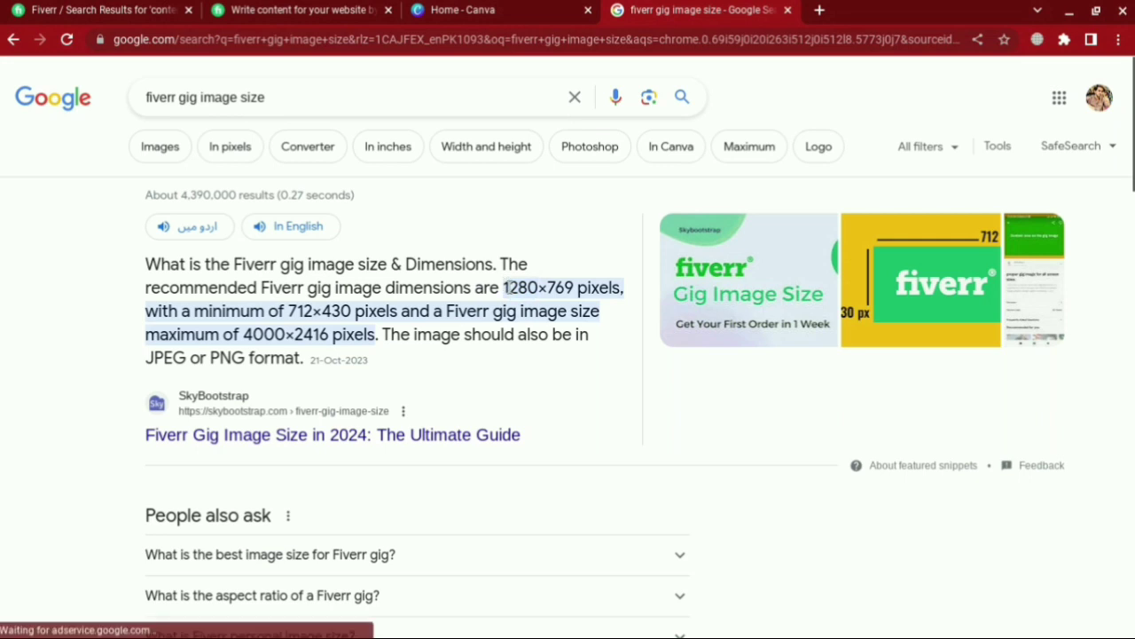
Step: Copy the recommended width 1280 from the search result and paste it as the custom design's width in Canva
right_click(536, 290)
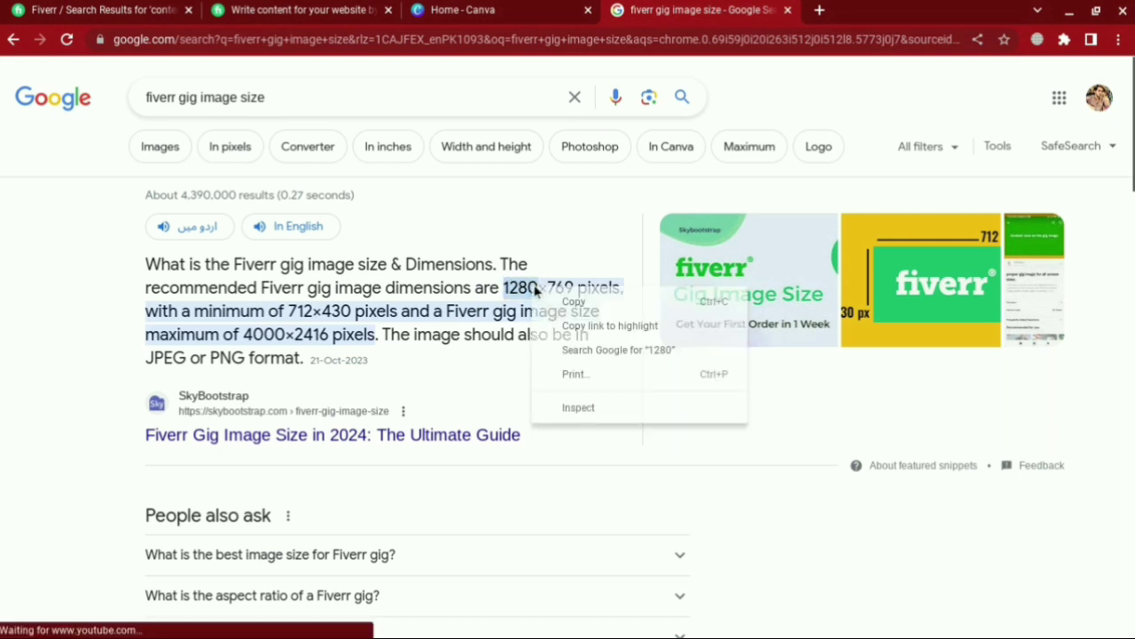
left_click(559, 301)
left_click(541, 4)
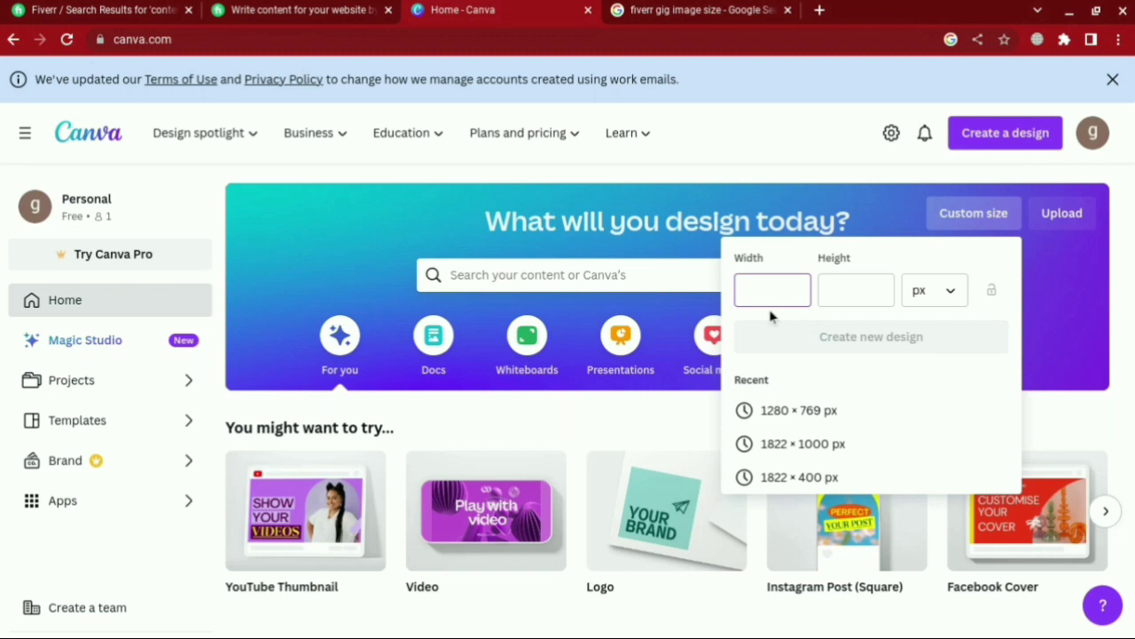
right_click(764, 295)
left_click(806, 416)
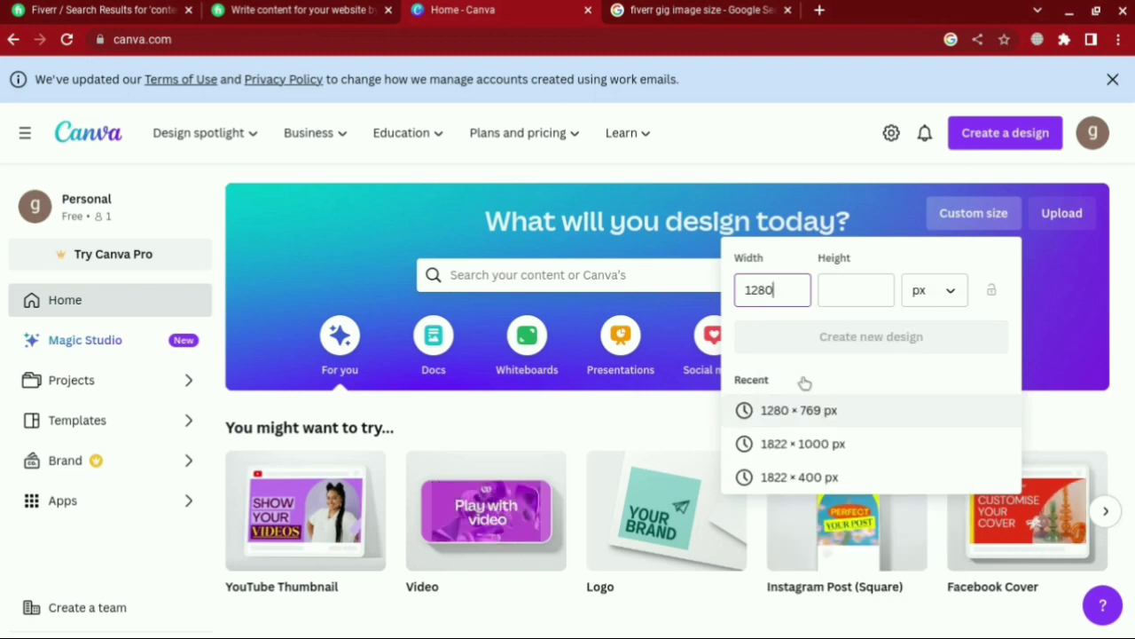
Step: Copy the recommended height 769 from the search result into the custom design's height and create the 1280 × 769 px design
left_click(674, 10)
double_click(561, 287)
right_click(572, 285)
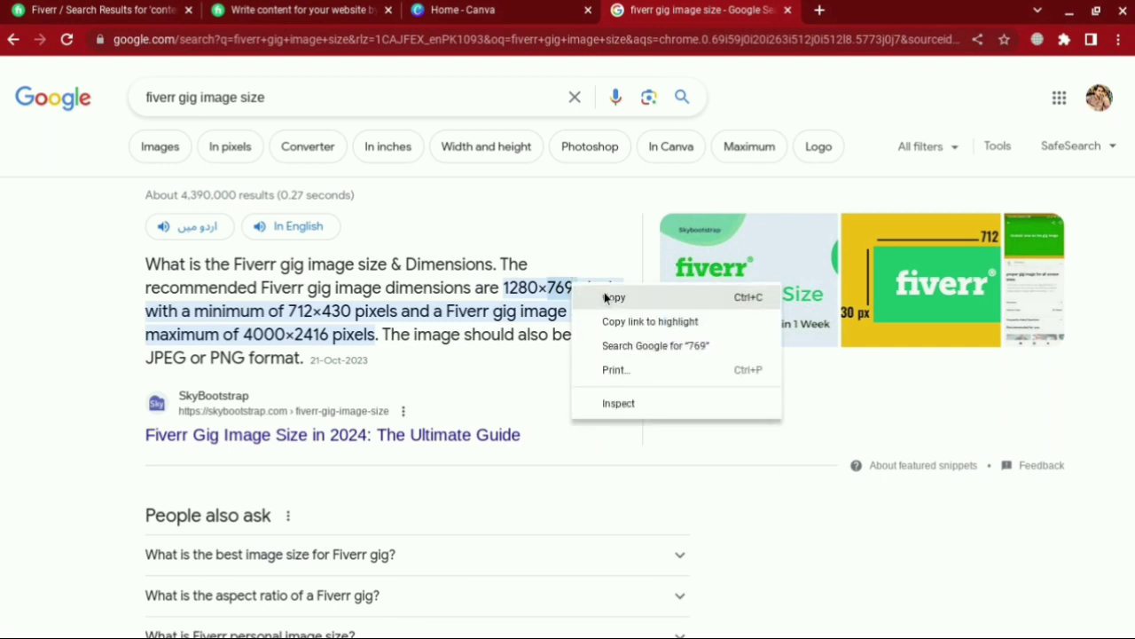
left_click(611, 297)
left_click(557, 12)
right_click(834, 290)
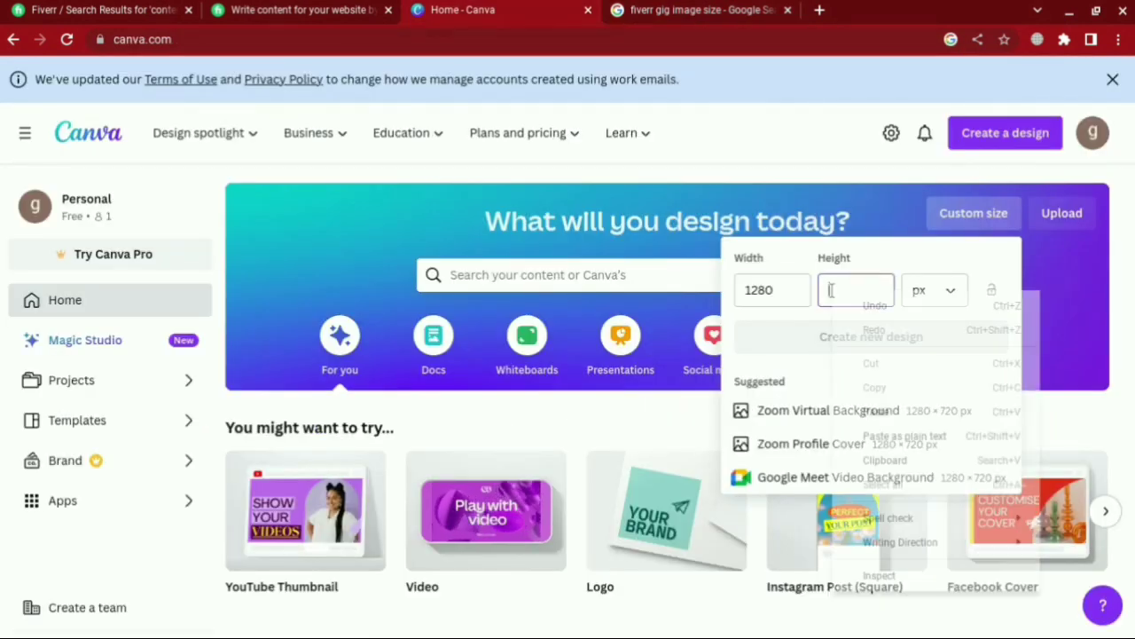
left_click(877, 411)
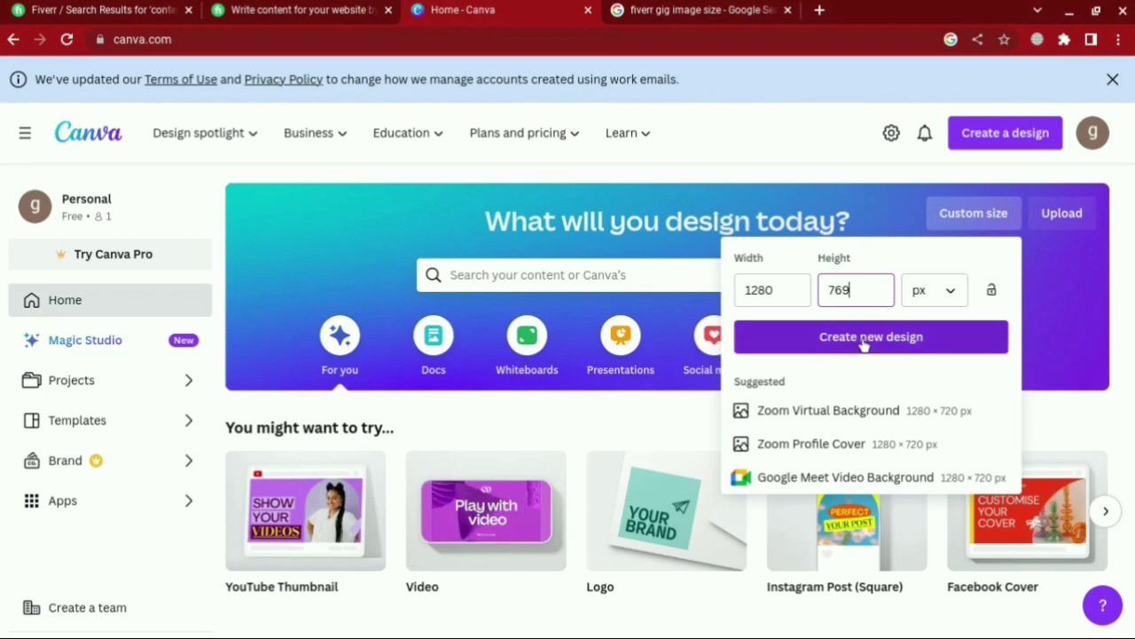
left_click(896, 348)
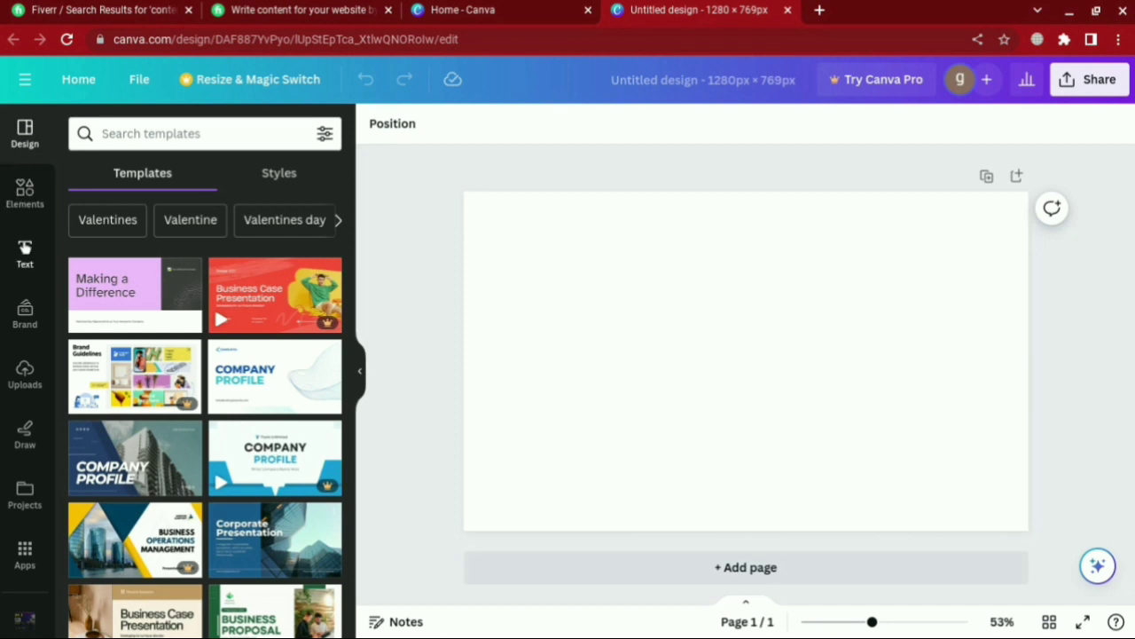
Step: Add a heading reading "SEO OPTIMIZED" and place it in the upper-left area of the page
left_click(19, 265)
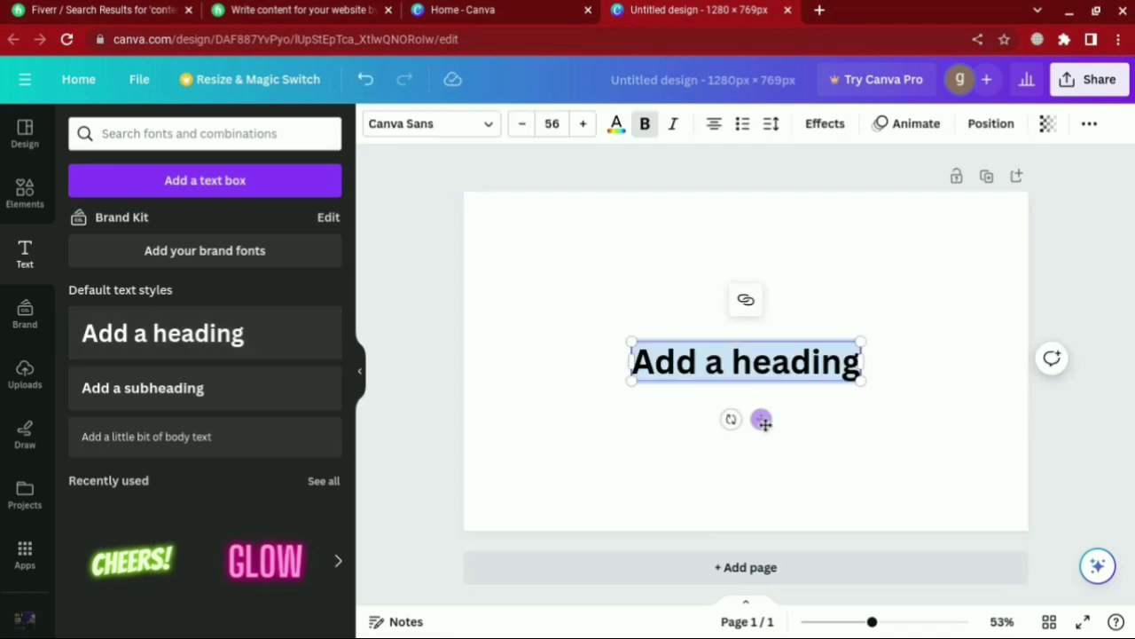
left_click_drag(761, 418, 612, 299)
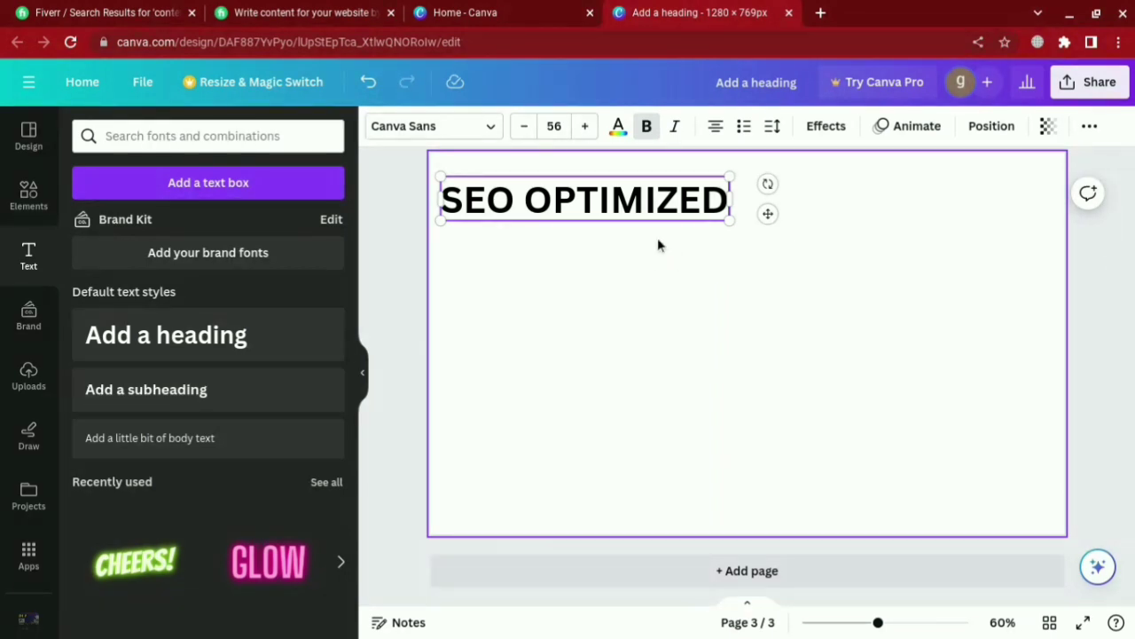
left_click(661, 282)
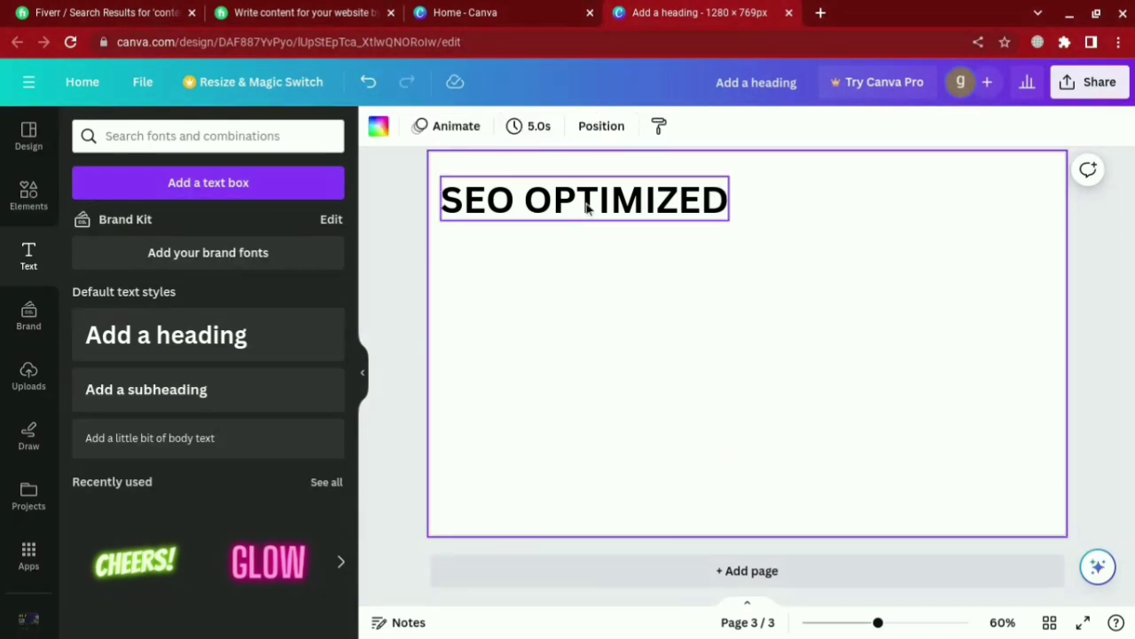
Step: Change the font of the "SEO OPTIMIZED" heading to Anton
left_click(585, 206)
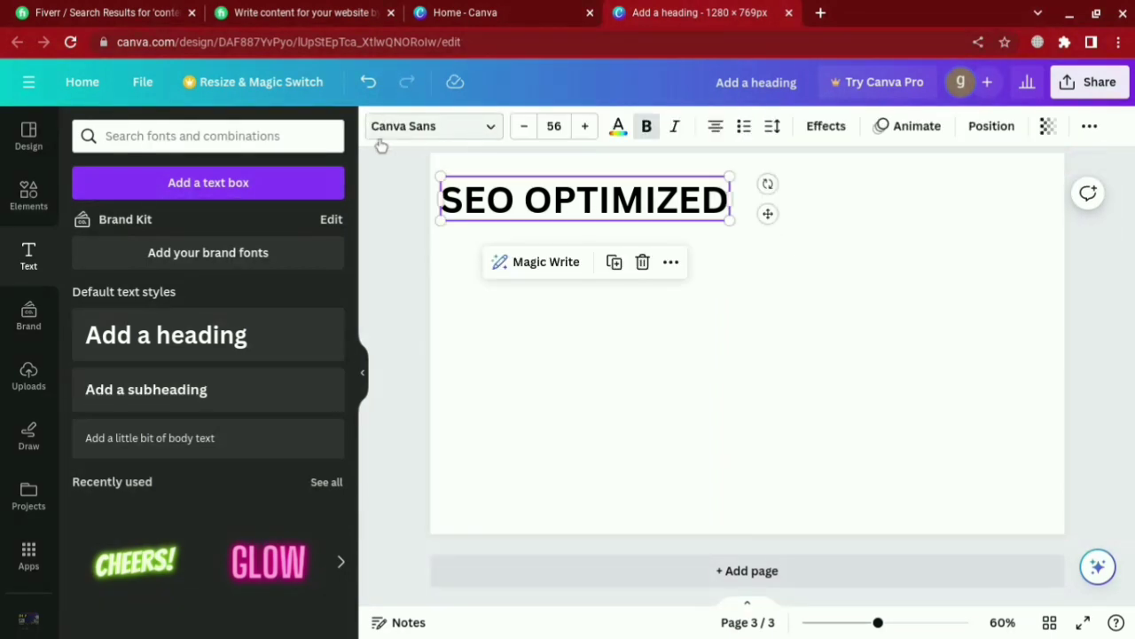
left_click(435, 126)
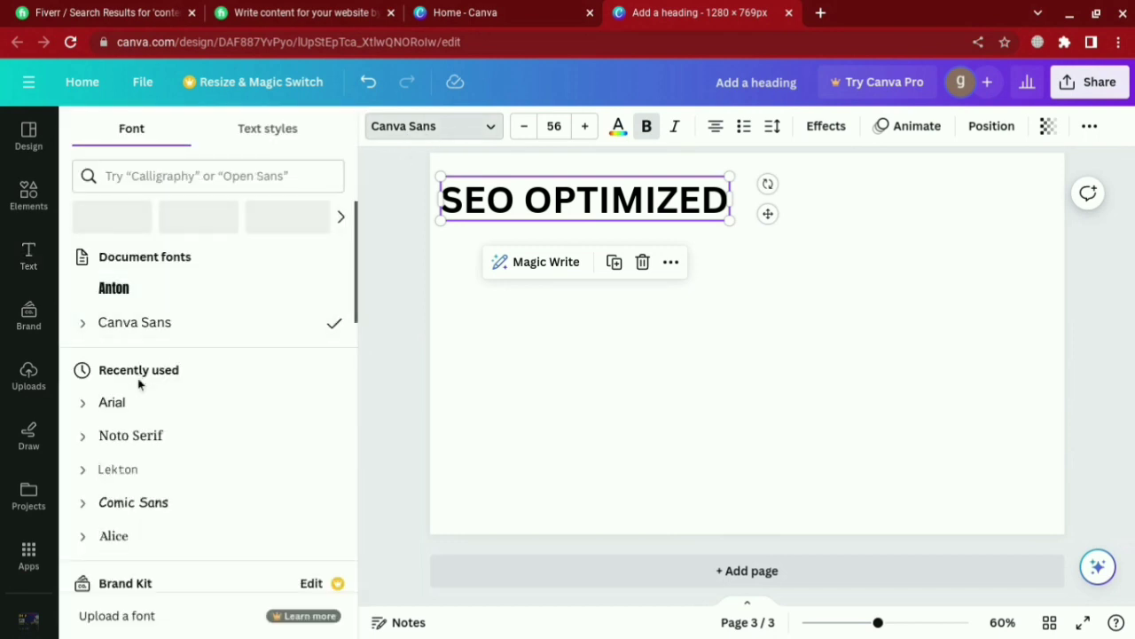
scroll(142, 382, "down", 1)
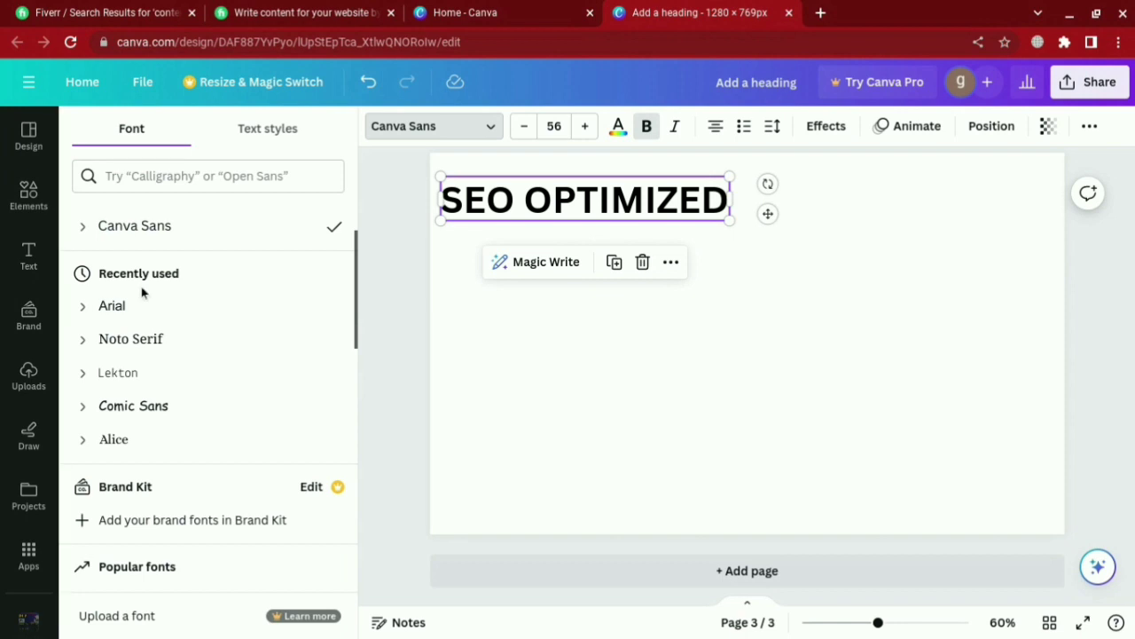
scroll(210, 347, "down", 1)
scroll(182, 366, "down", 4)
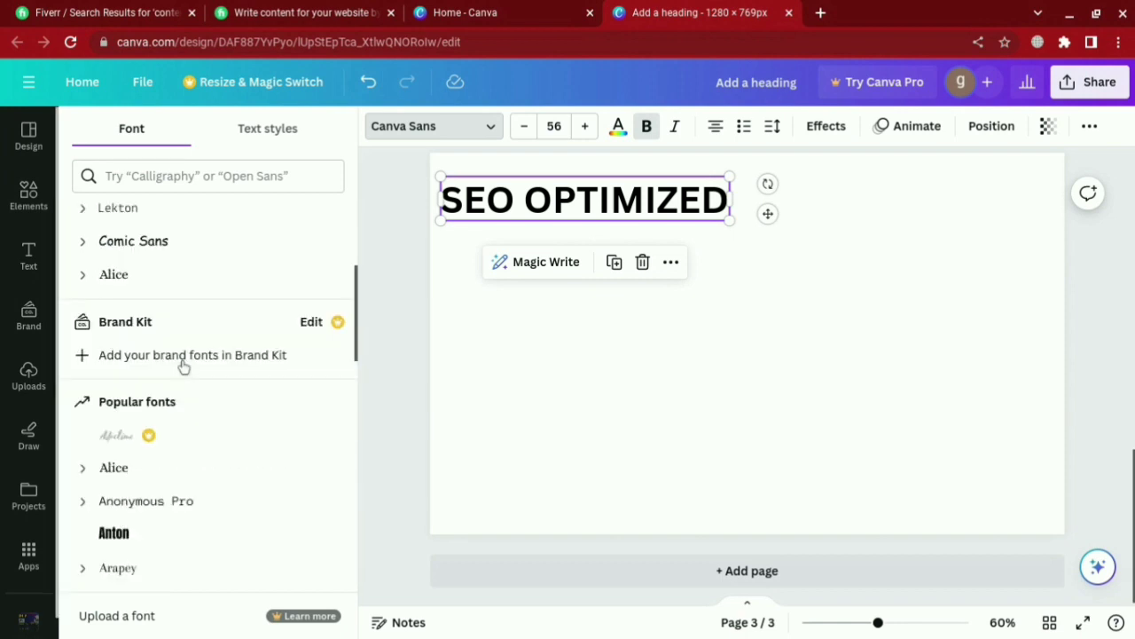
scroll(175, 423, "down", 2)
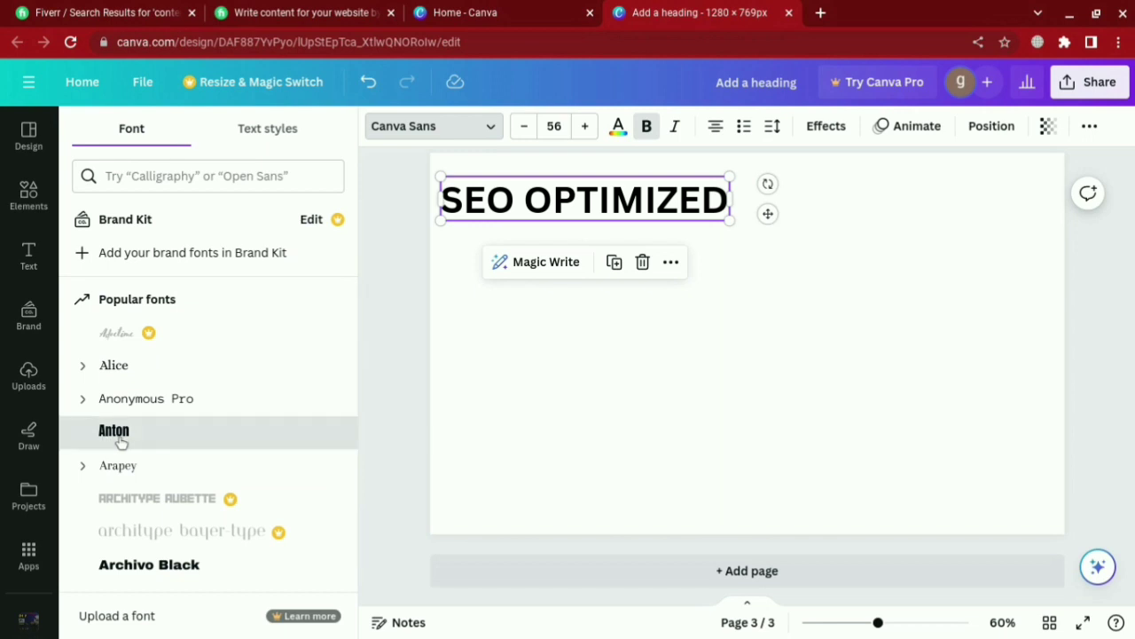
left_click(121, 441)
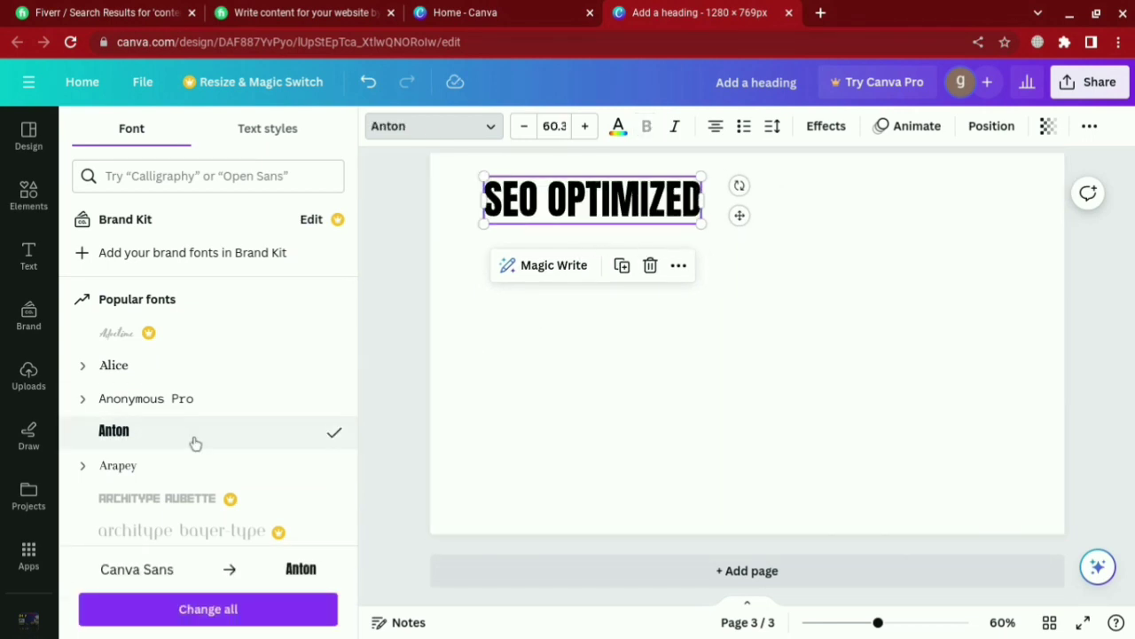
left_click(736, 275)
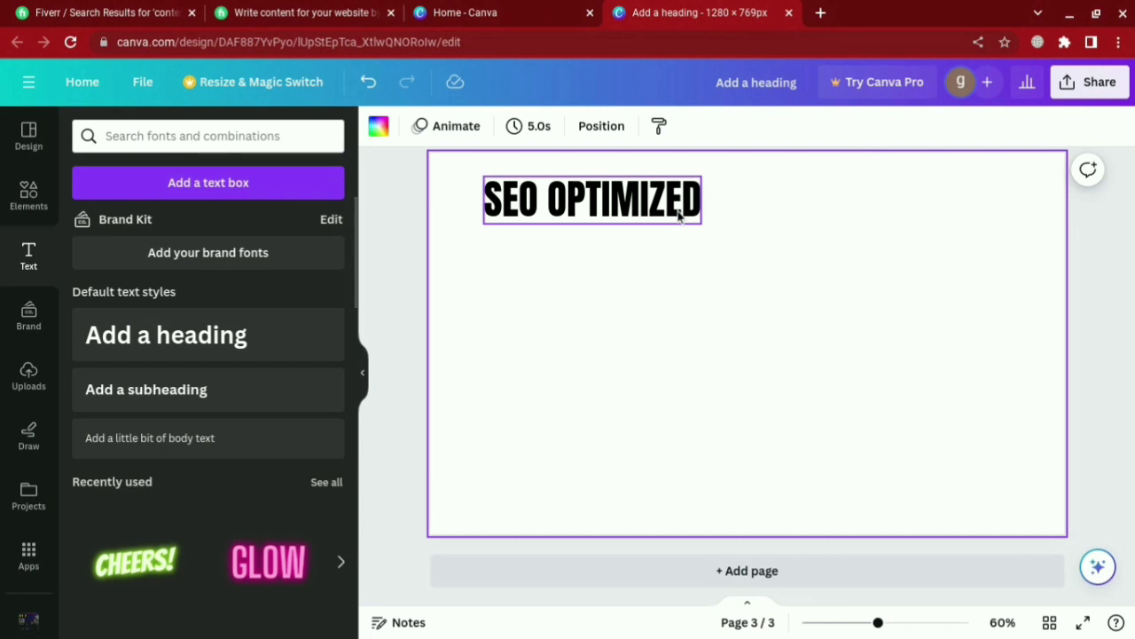
Step: Enlarge the "SEO OPTIMIZED" heading to a font size of about 78.2, keeping it near the page's upper-left corner
left_click(692, 220)
left_click_drag(703, 226, 670, 211)
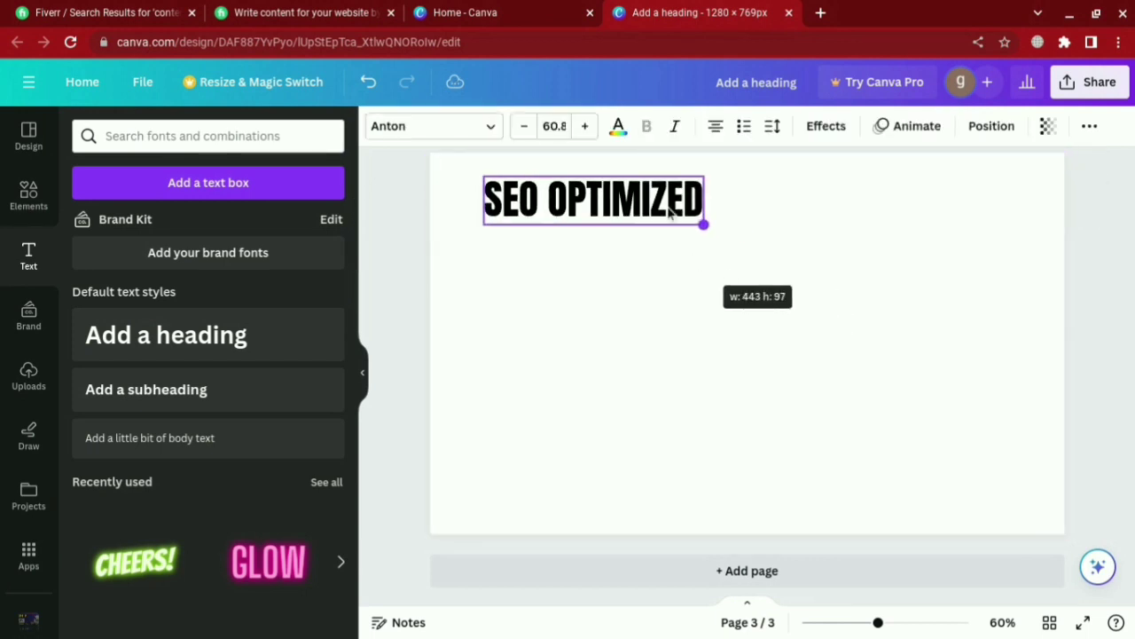
left_click(585, 127)
left_click(585, 127)
left_click(585, 127)
left_click(585, 127)
left_click_drag(711, 227, 666, 219)
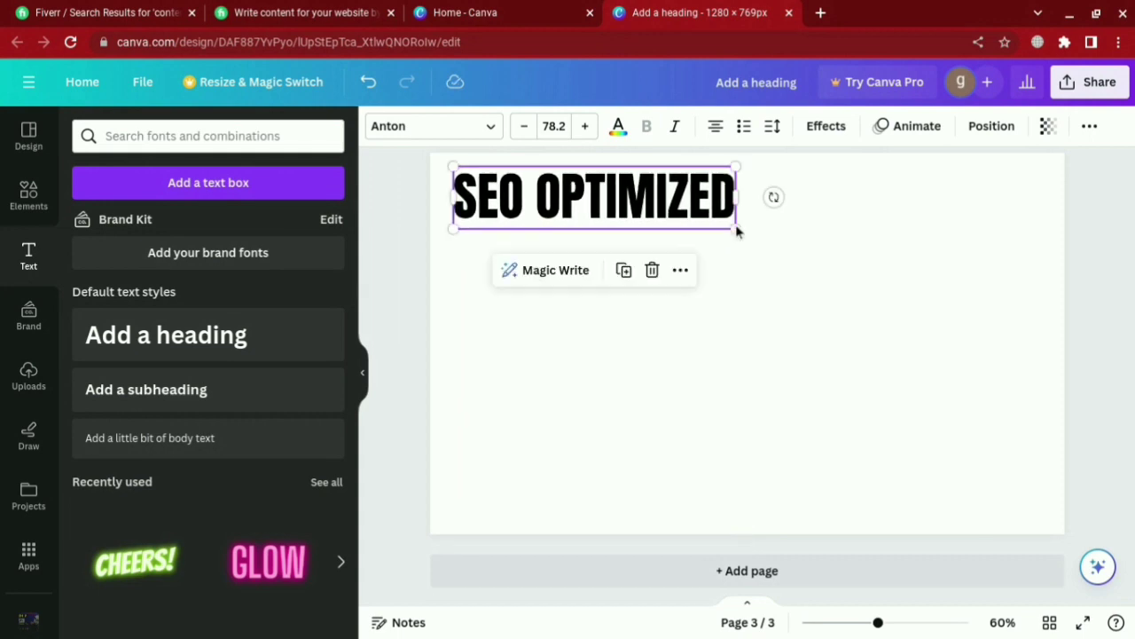
left_click(798, 232)
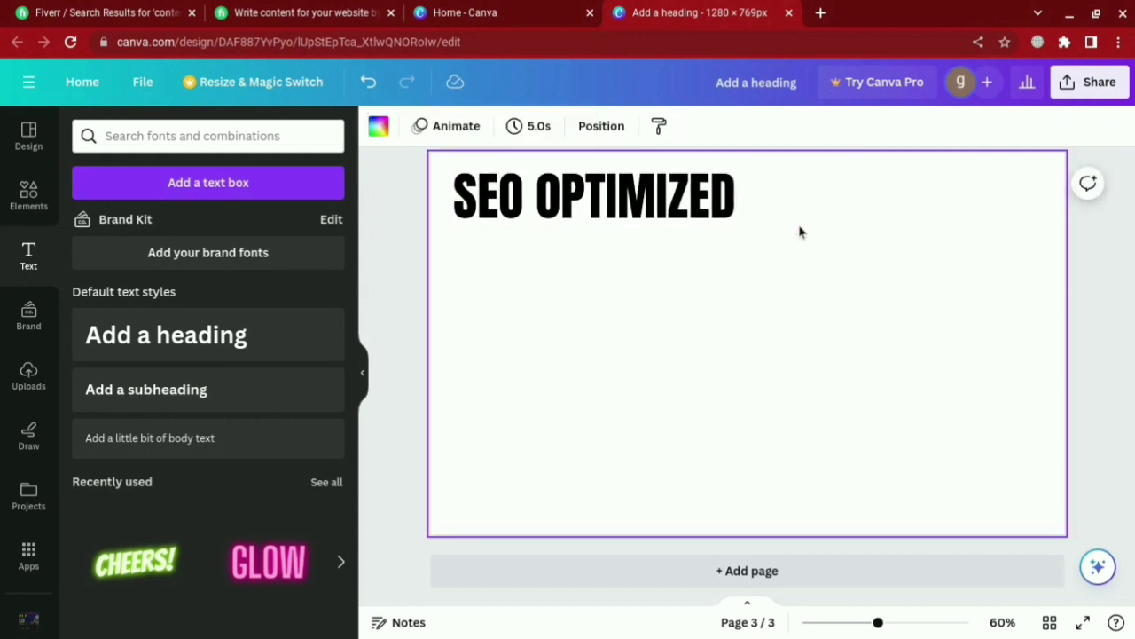
Step: Duplicate the "SEO OPTIMIZED" heading, place the copy directly below it, and change its text to "CONTENT"
left_click(694, 217)
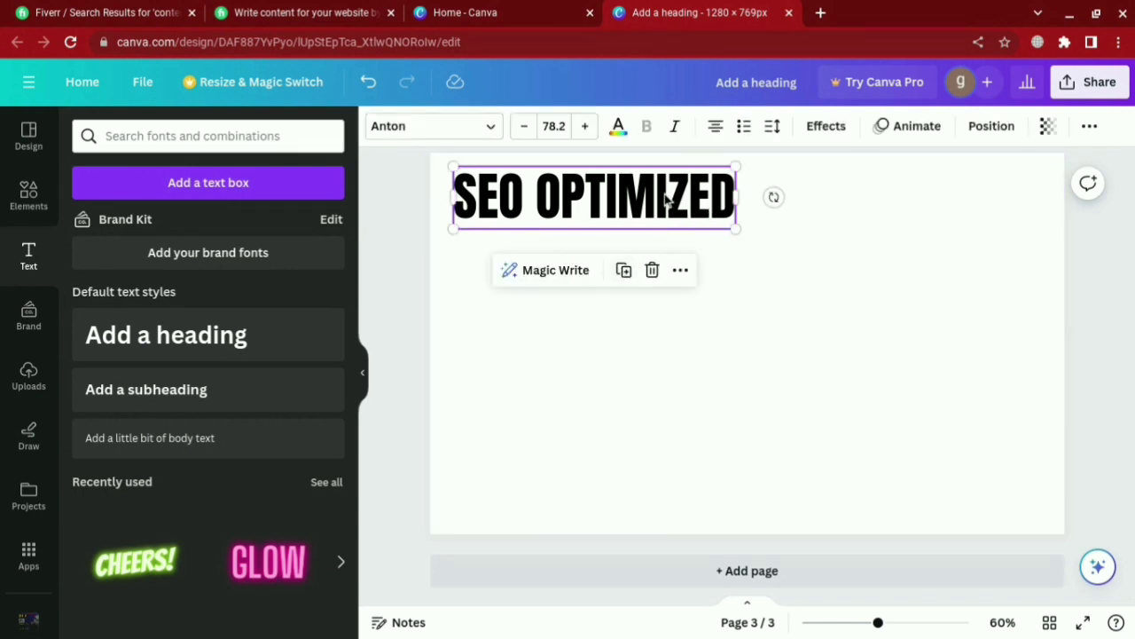
left_click(707, 248)
left_click(661, 211)
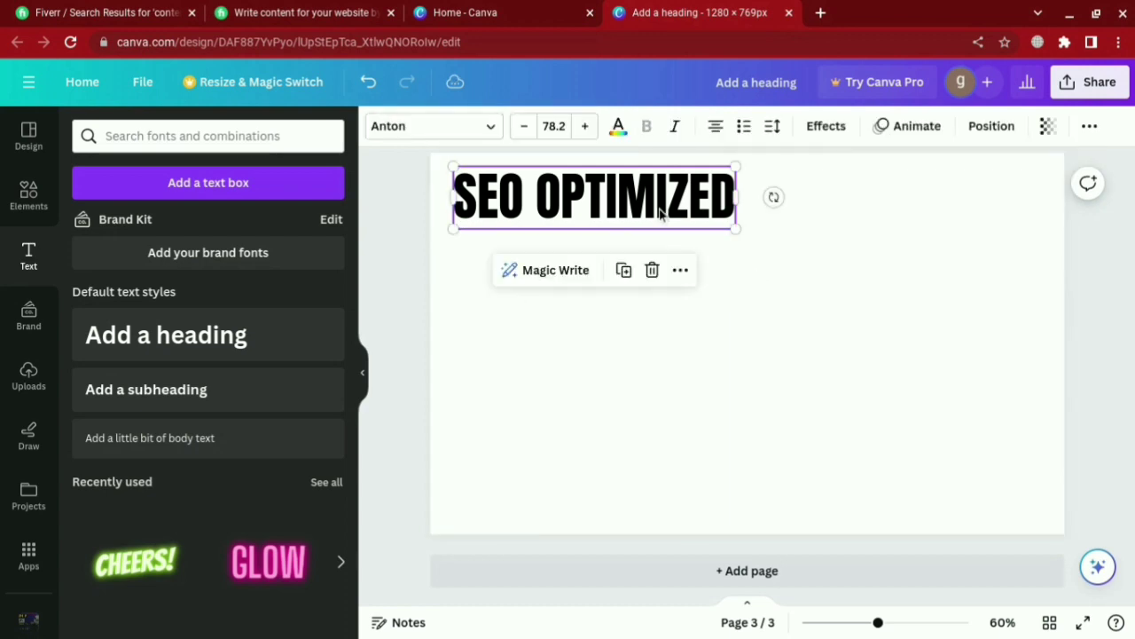
left_click(624, 270)
left_click_drag(636, 218, 579, 274)
double_click(622, 275)
type("CONTENT")
key("Escape")
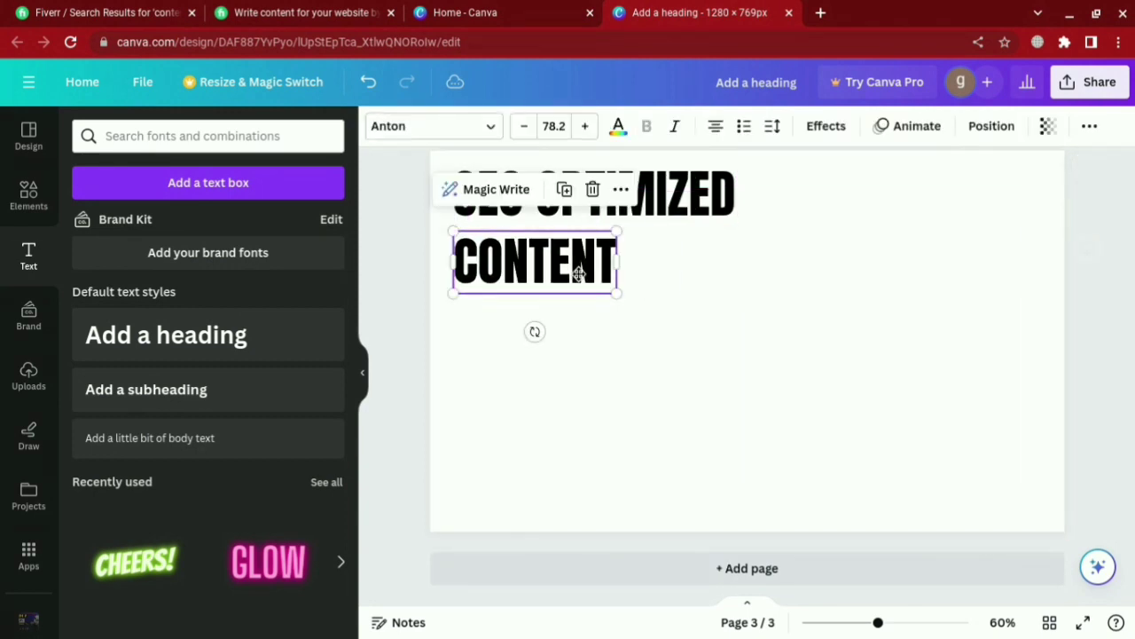
Step: Duplicate the "CONTENT" text, place the copy below it, and change its text to "WRITING"
left_click(565, 191)
left_click_drag(535, 291, 534, 353)
double_click(538, 327)
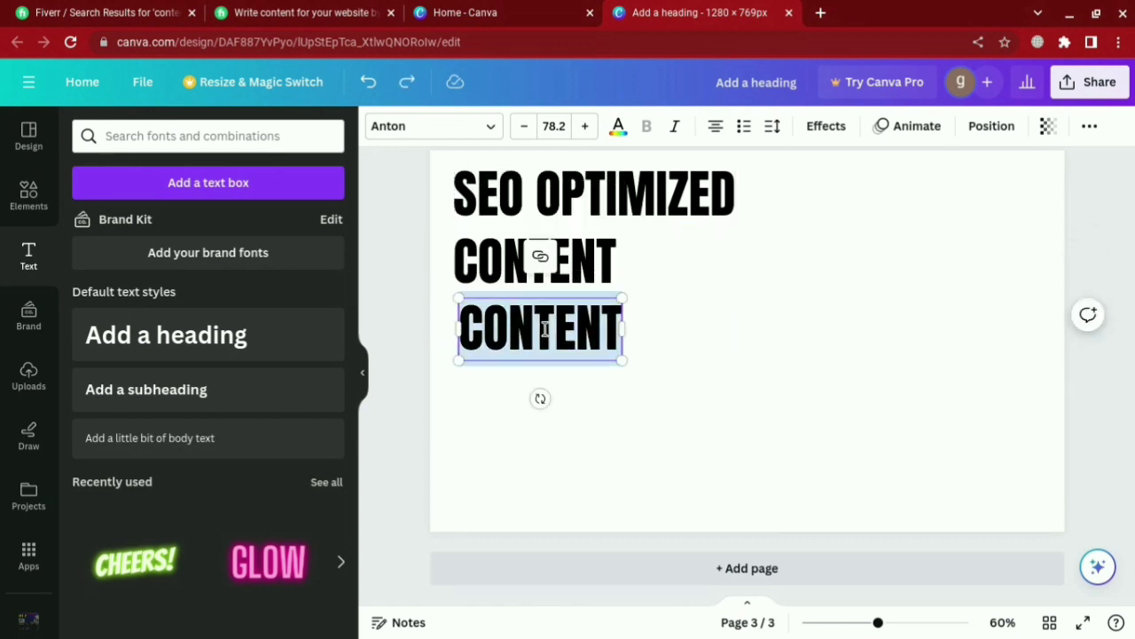
right_click(545, 306)
left_click(588, 403)
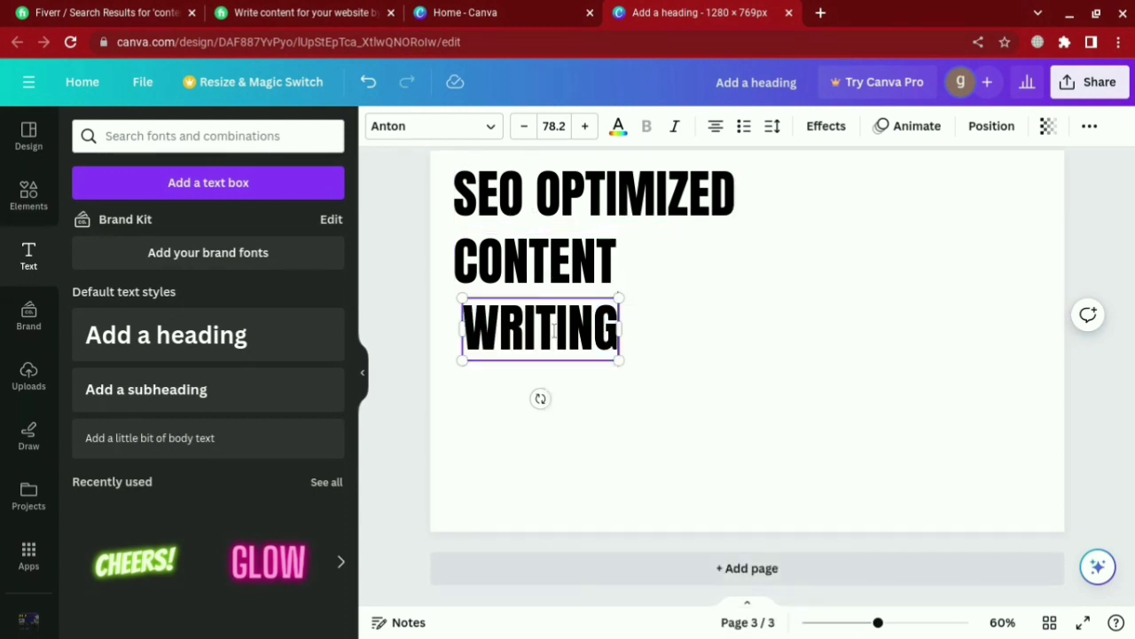
left_click(700, 322)
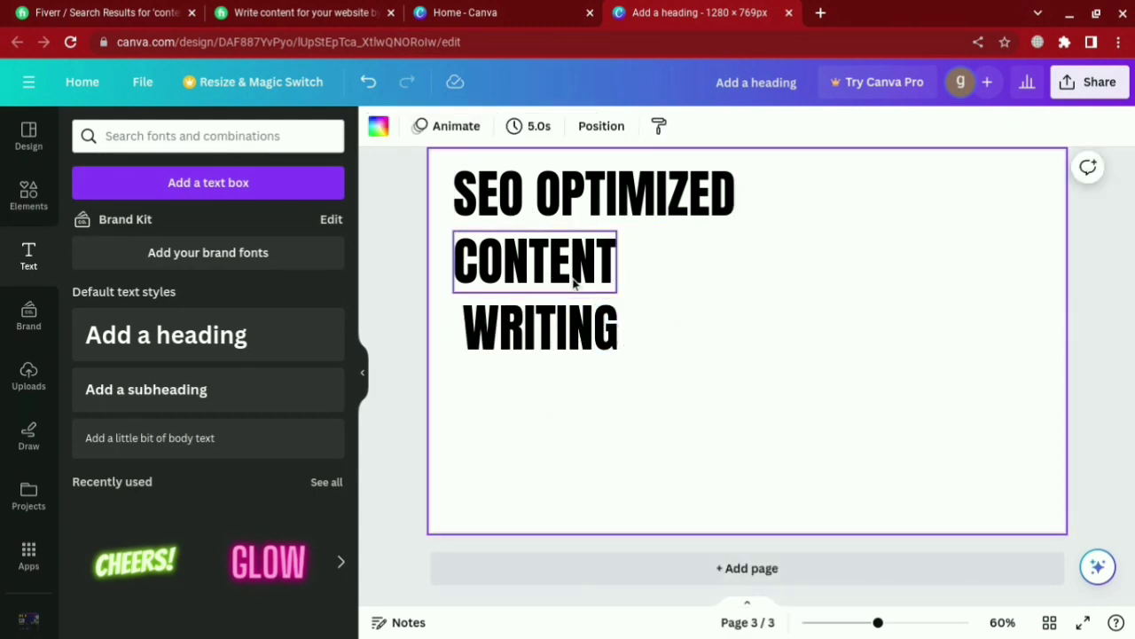
Step: Move the "CONTENT" and "WRITING" lines so their left edges align under the "SEO OPTIMIZED" heading
left_click_drag(578, 260, 576, 272)
mouse_move(571, 333)
left_mouse_down()
mouse_move(561, 322)
mouse_move(563, 333)
left_mouse_up()
left_click(907, 317)
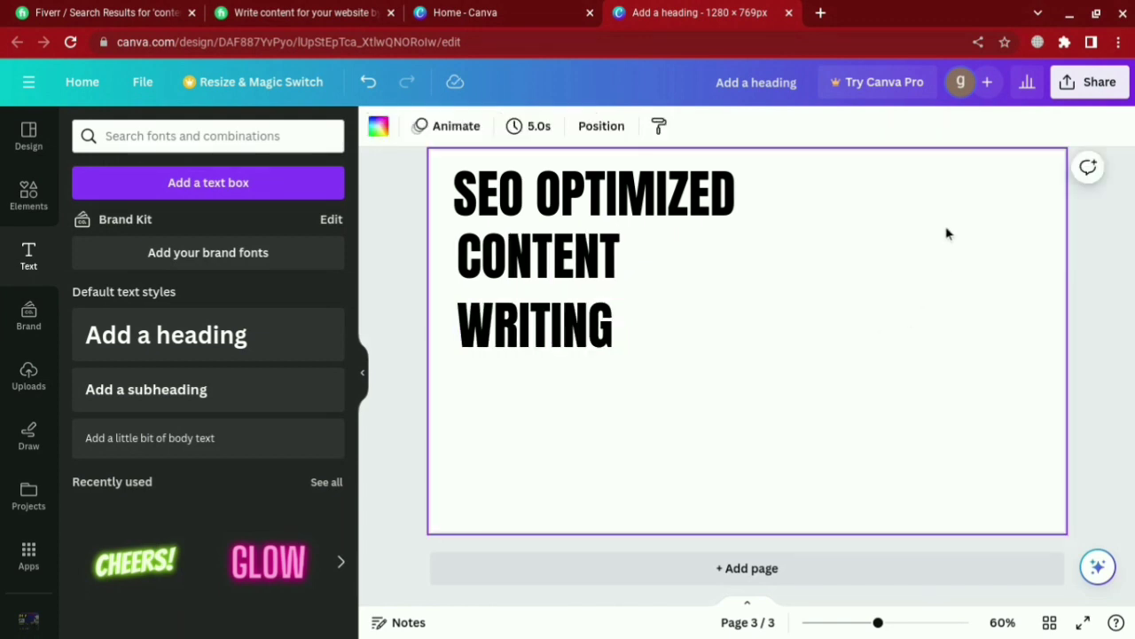
left_click_drag(930, 262, 957, 458)
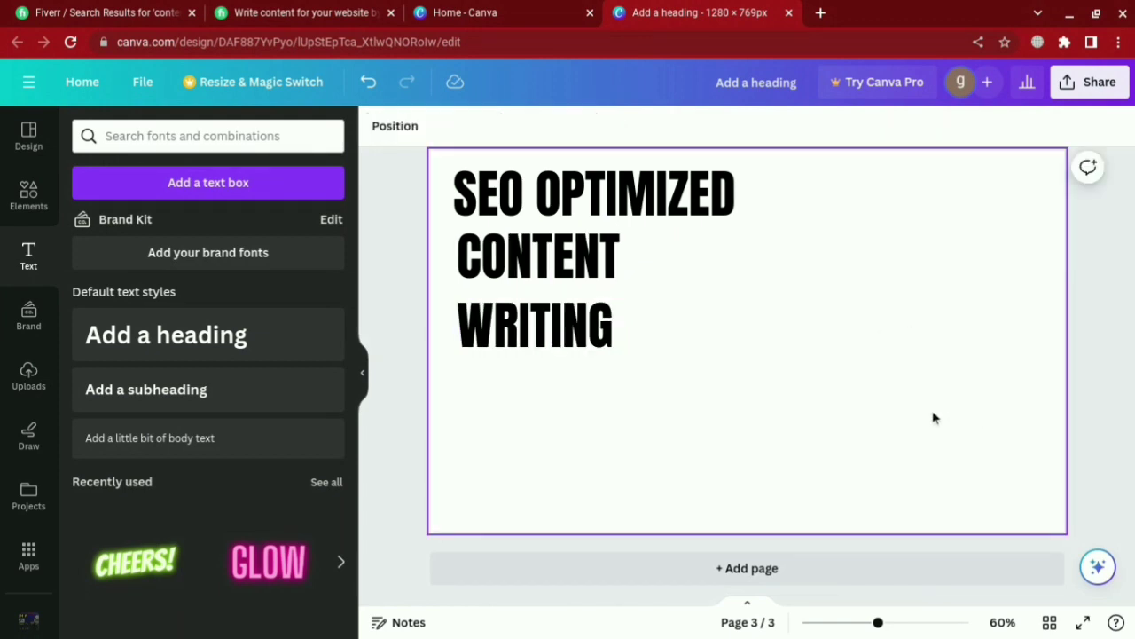
Step: Search Google for "remove bg" in a new browser tab and open the remove.bg website
left_click(821, 13)
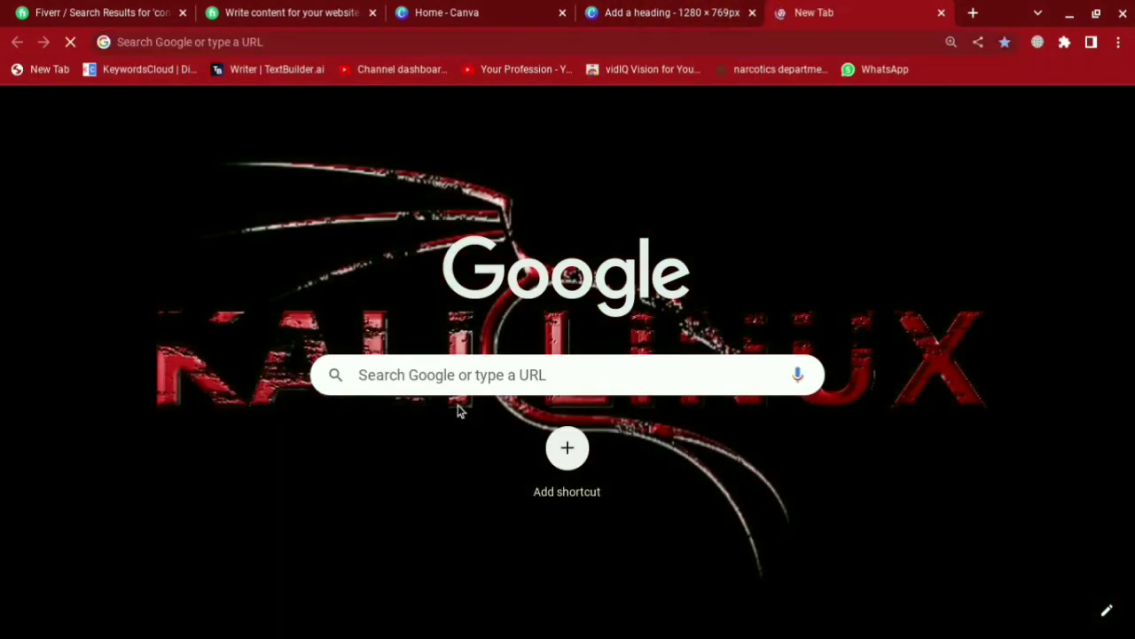
left_click(459, 385)
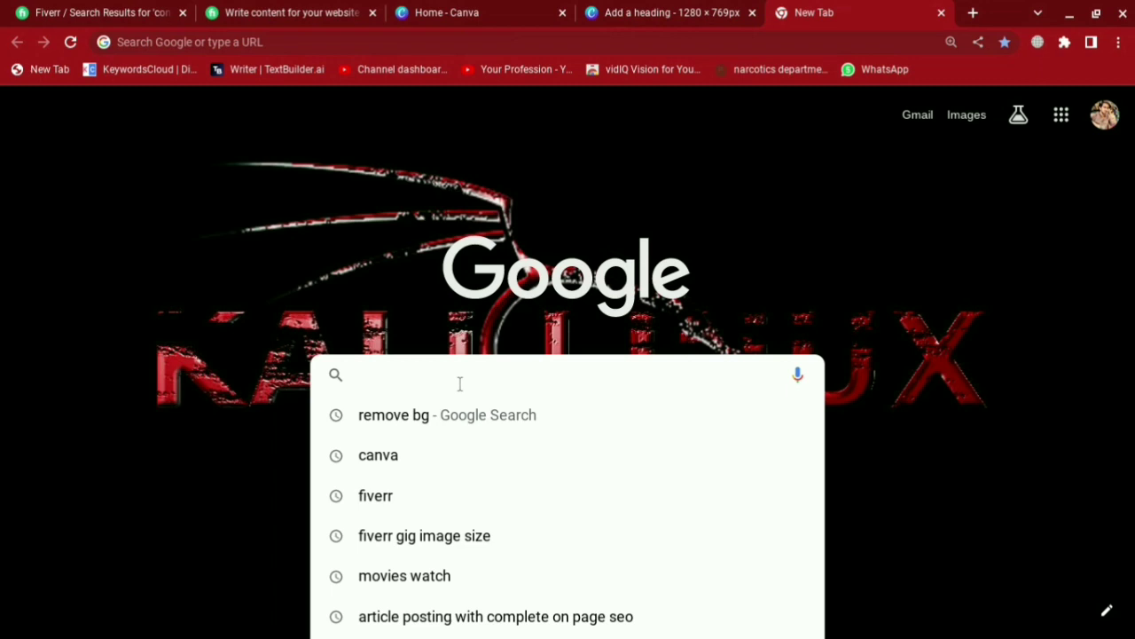
left_click(414, 429)
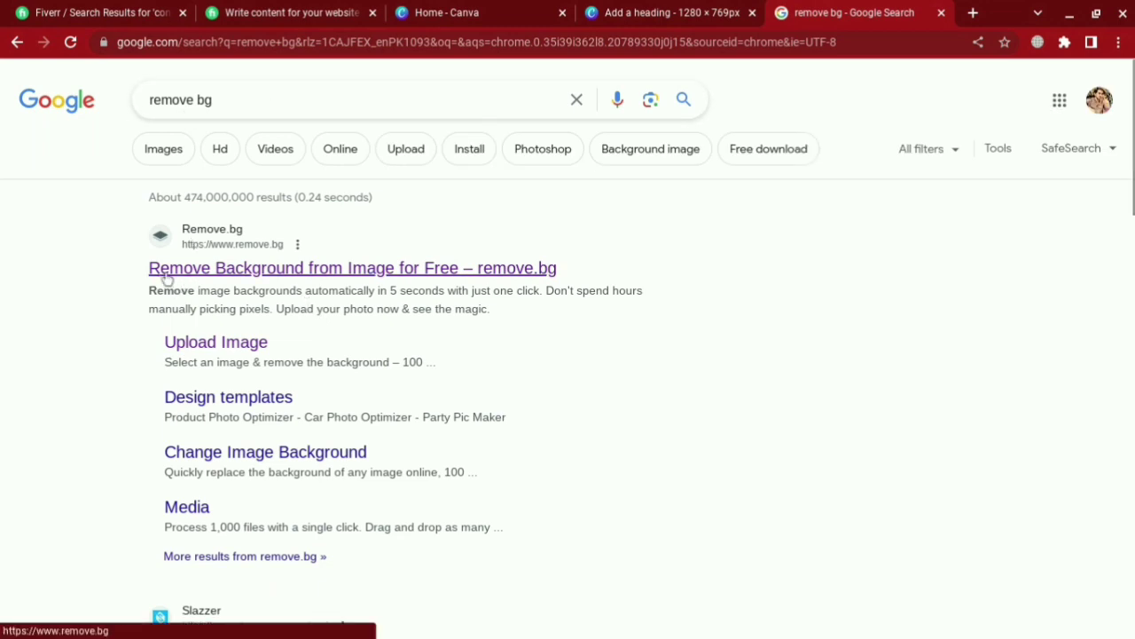
left_click(240, 280)
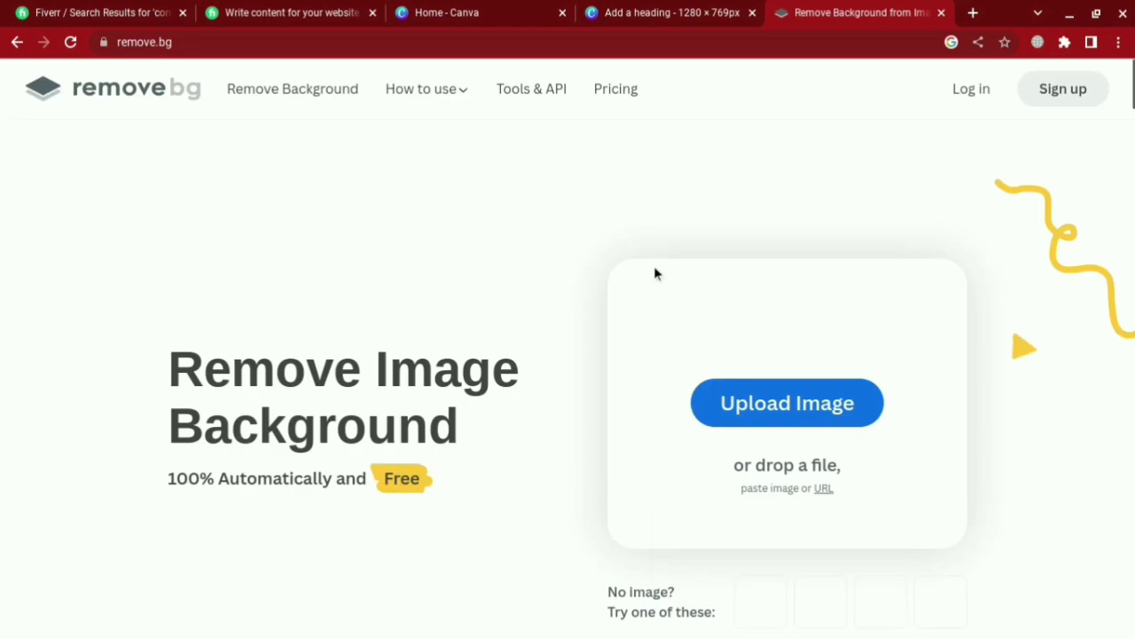
left_click(752, 406)
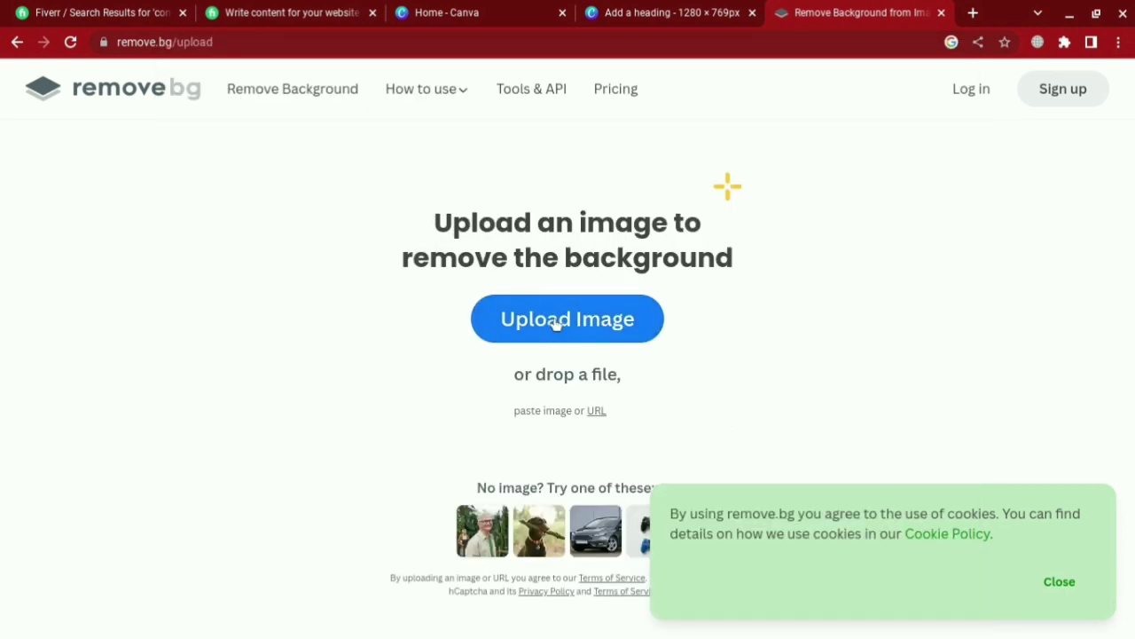
left_click(553, 319)
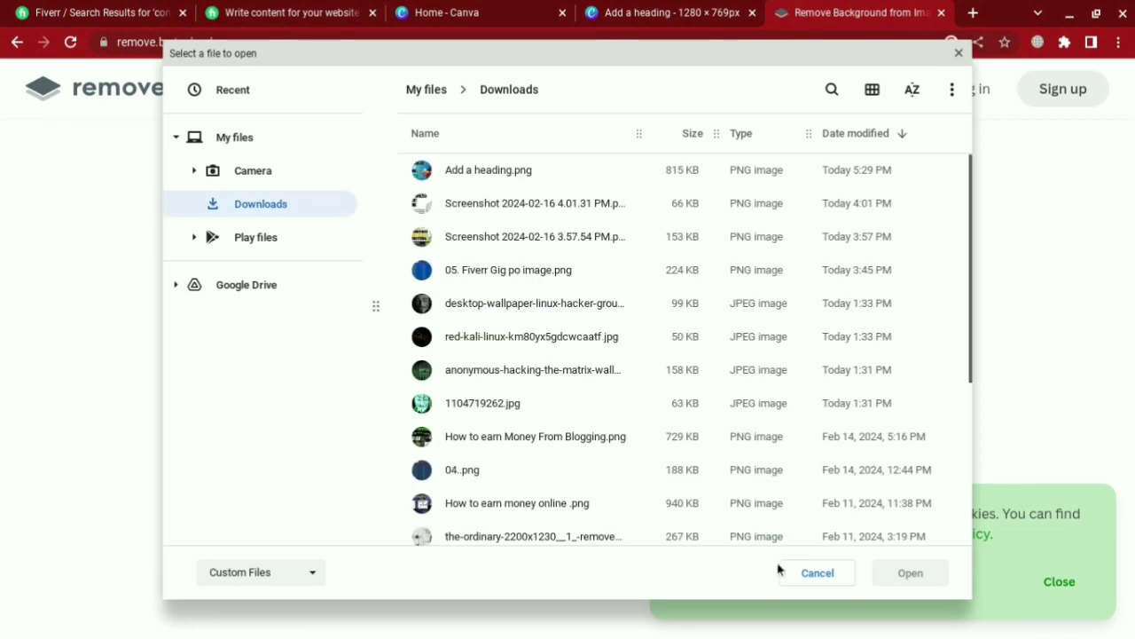
left_click(797, 573)
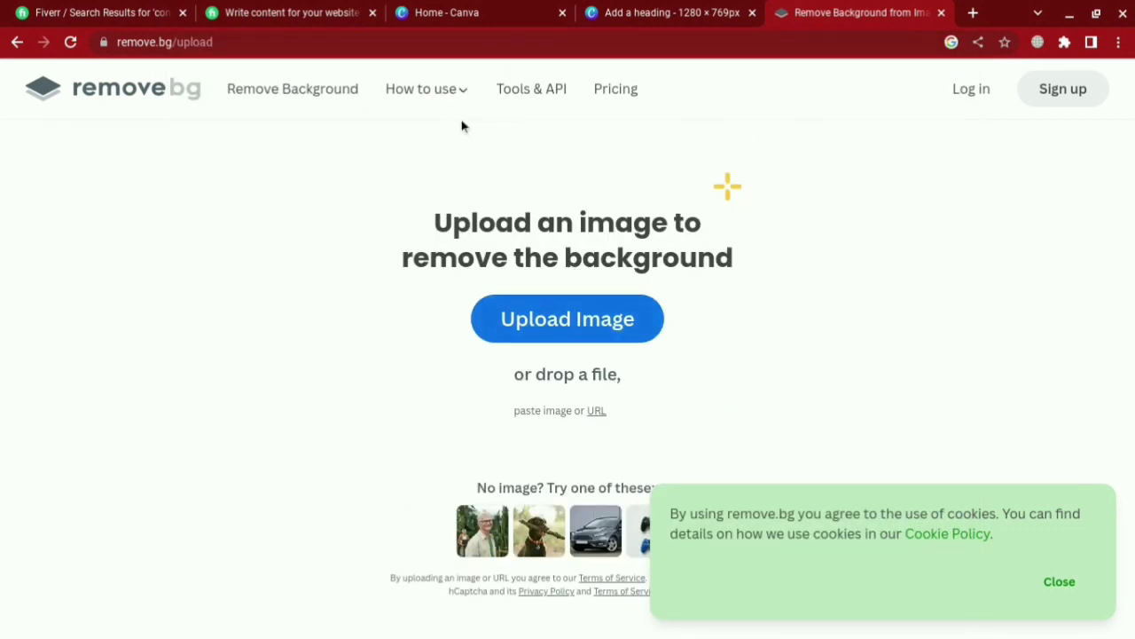
Step: Switch to the Canva design and add the uploaded photo of the seated man in a black shirt and red tie to the page
left_click(621, 16)
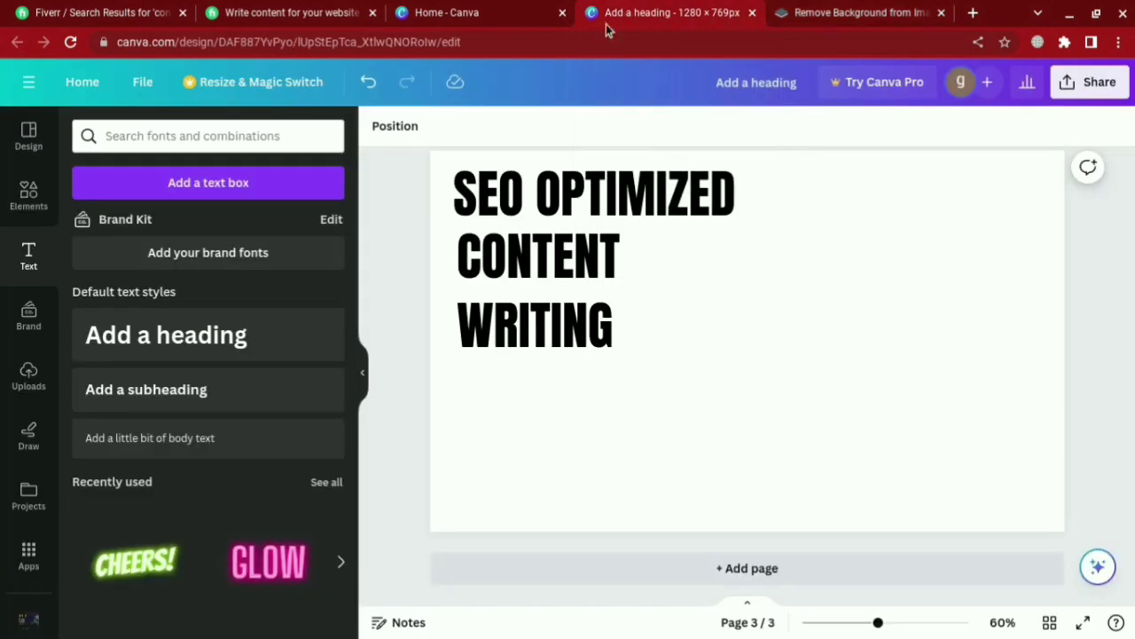
left_click(28, 377)
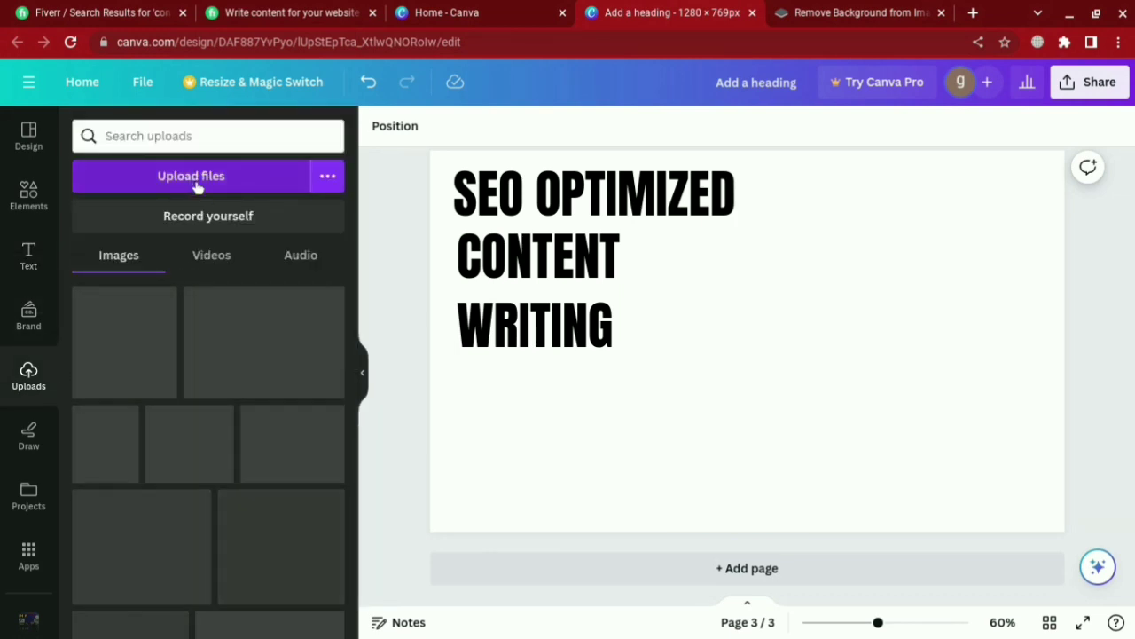
left_click(197, 181)
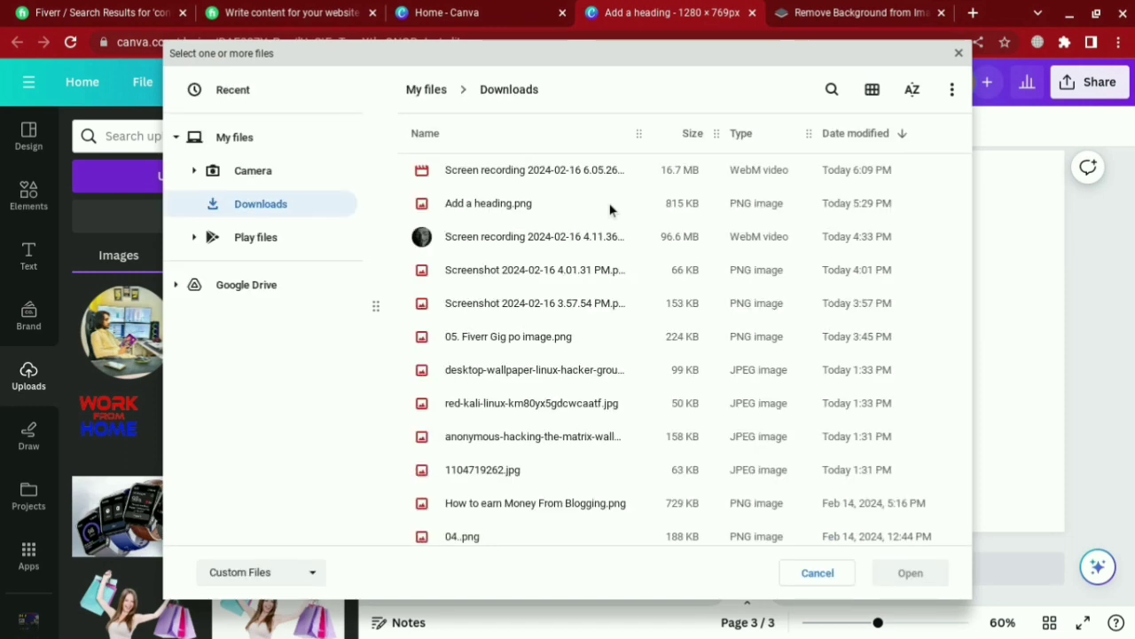
left_click(961, 56)
scroll(248, 401, "down", 10)
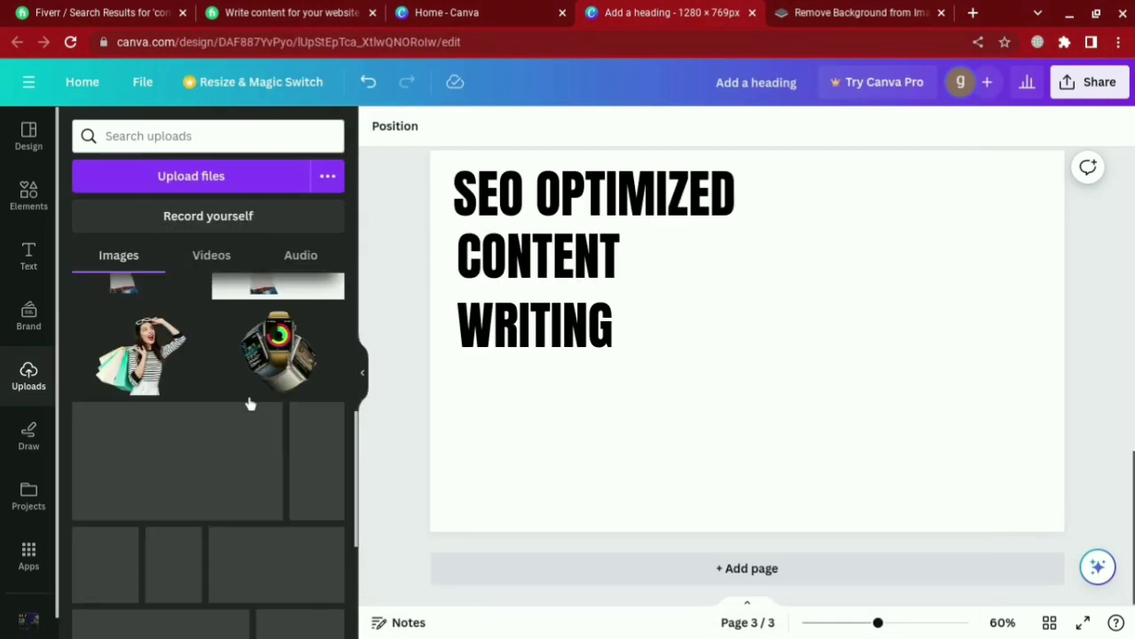
scroll(251, 404, "down", 5)
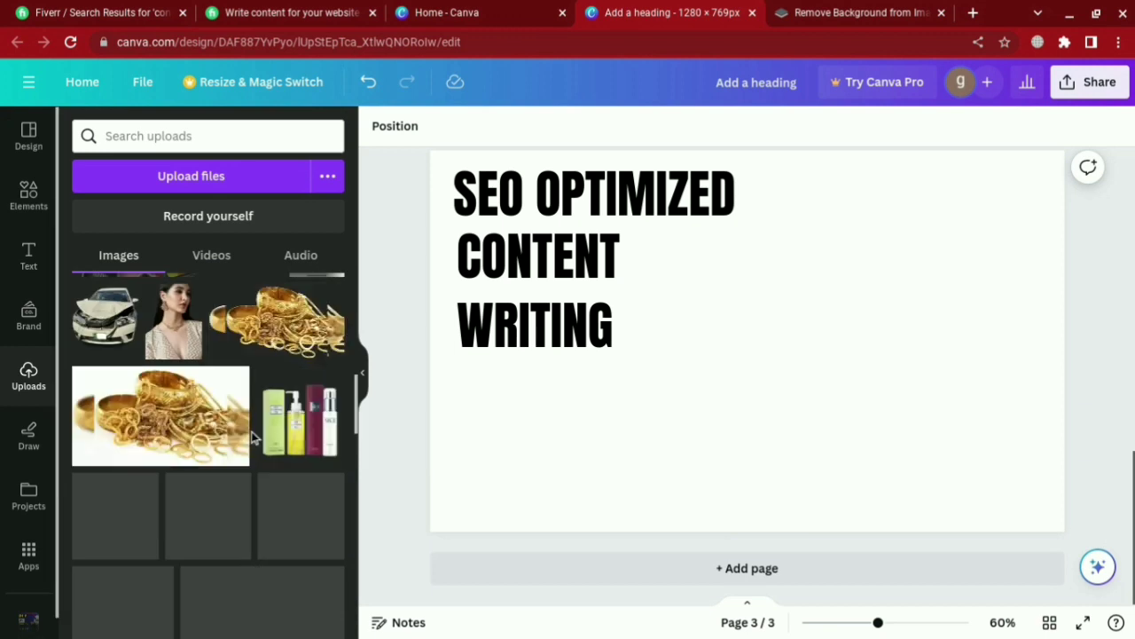
scroll(251, 431, "down", 5)
left_click(311, 324)
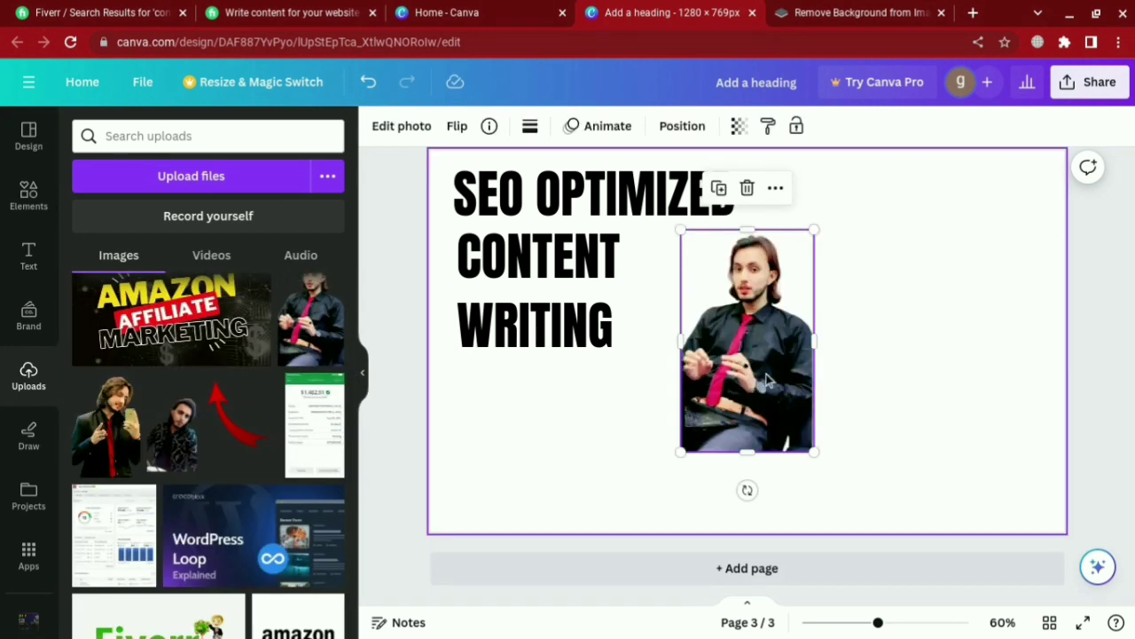
Step: Enlarge the man's photo to the full page height and place it against the page's right and bottom edges
left_click_drag(776, 405, 1029, 349)
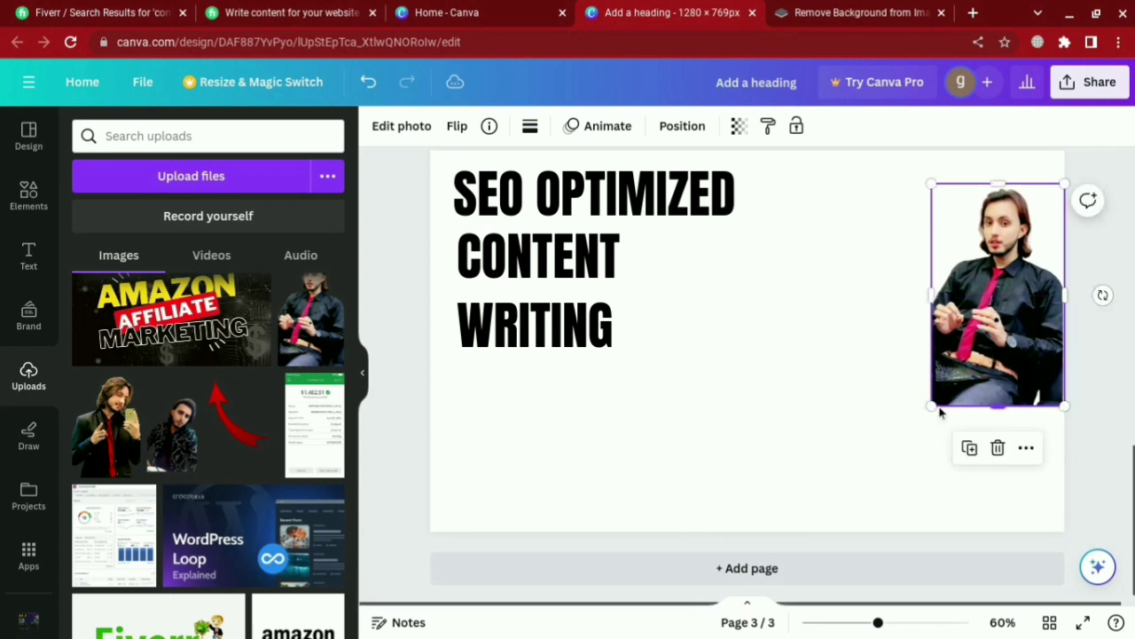
left_click_drag(923, 416, 832, 518)
left_click_drag(944, 442, 951, 415)
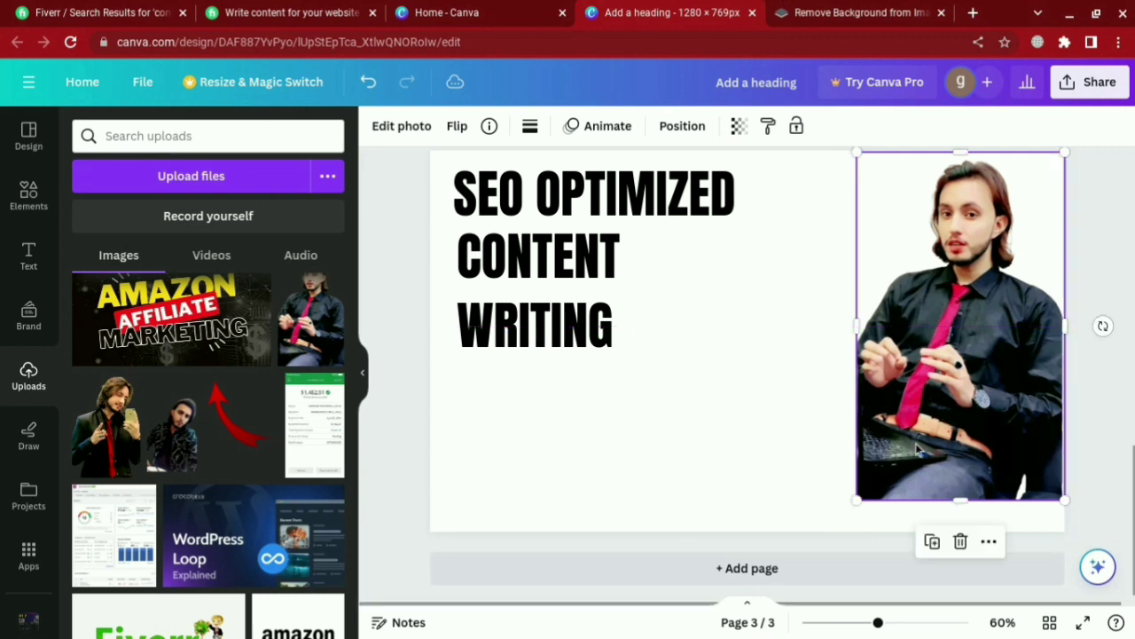
left_click_drag(857, 500, 829, 545)
left_click_drag(905, 477, 900, 463)
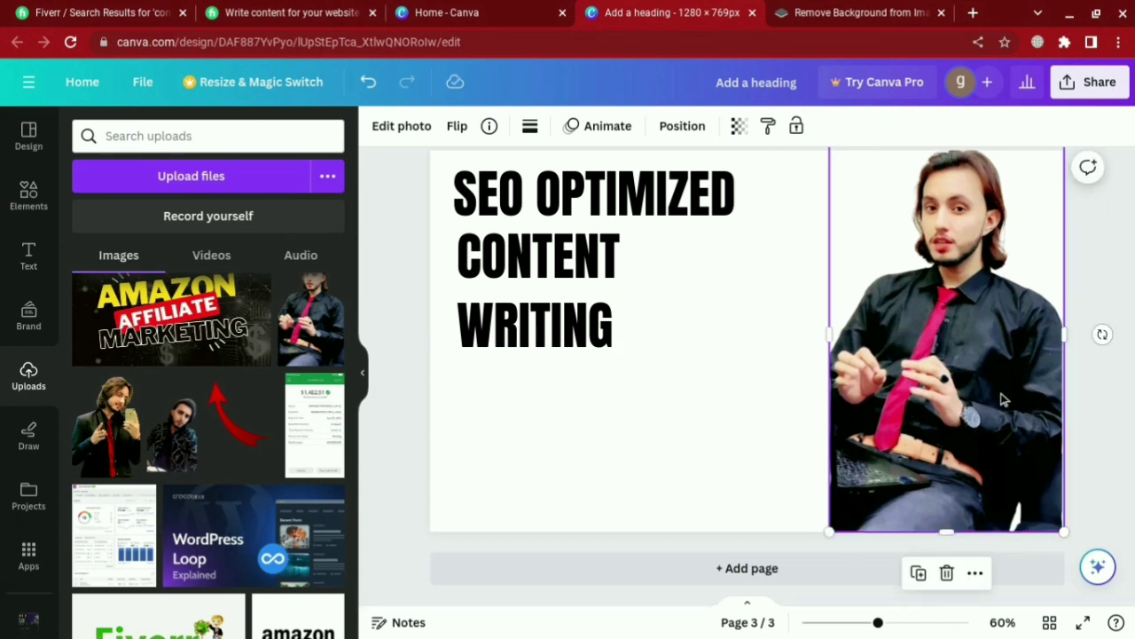
key("Escape")
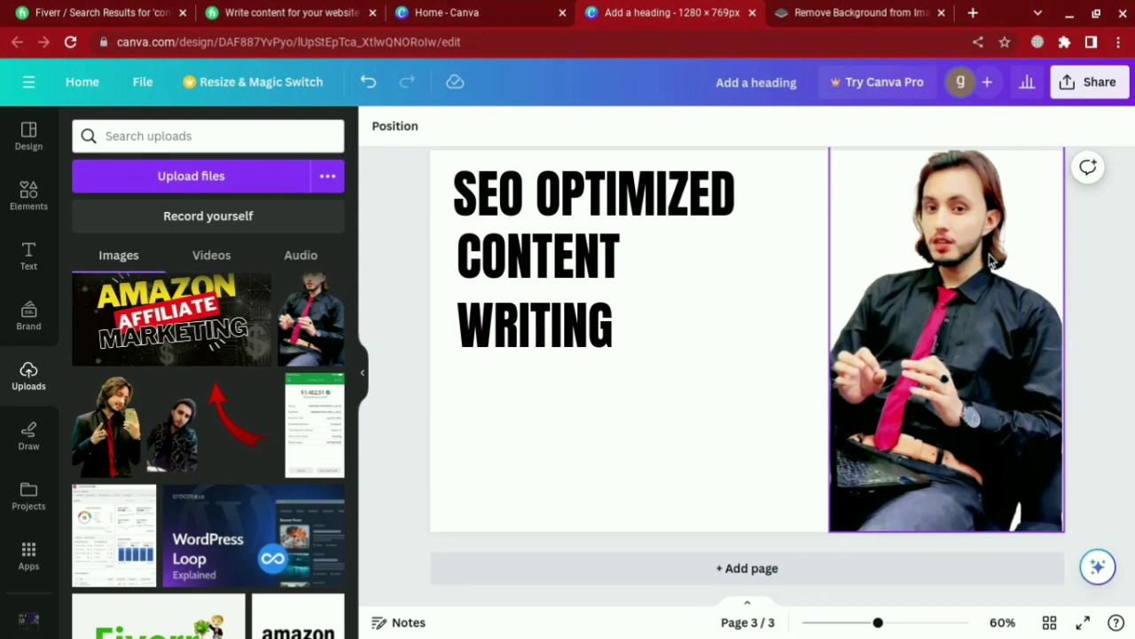
left_click(767, 359)
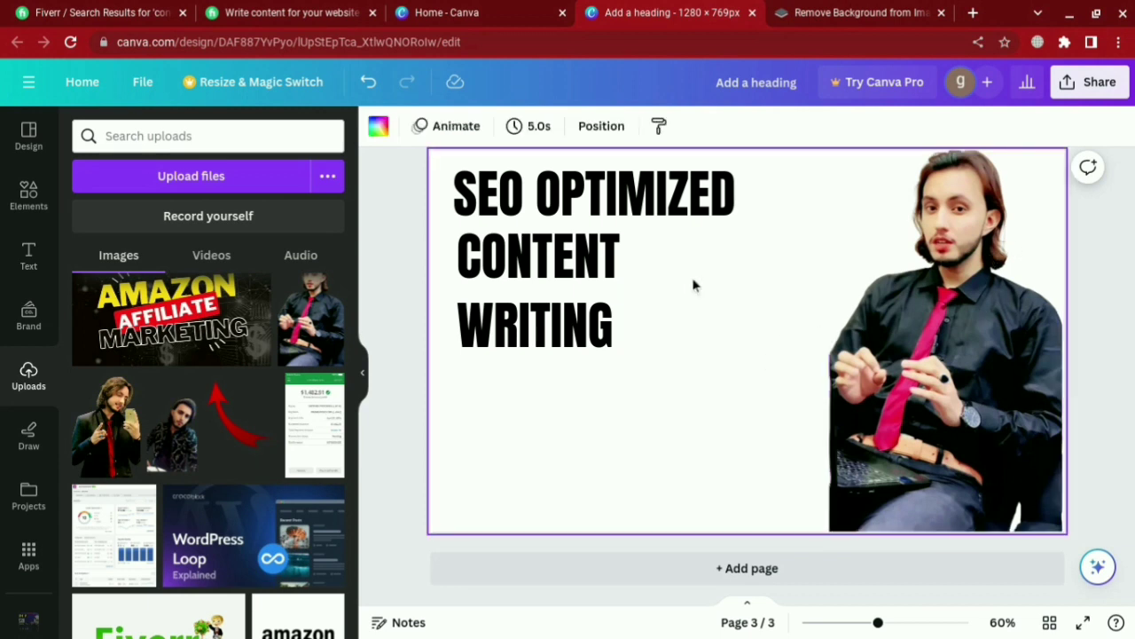
Step: Enlarge the three heading lines together to font size 92.1 and shift them slightly towards the page's upper-left corner
left_click(556, 220)
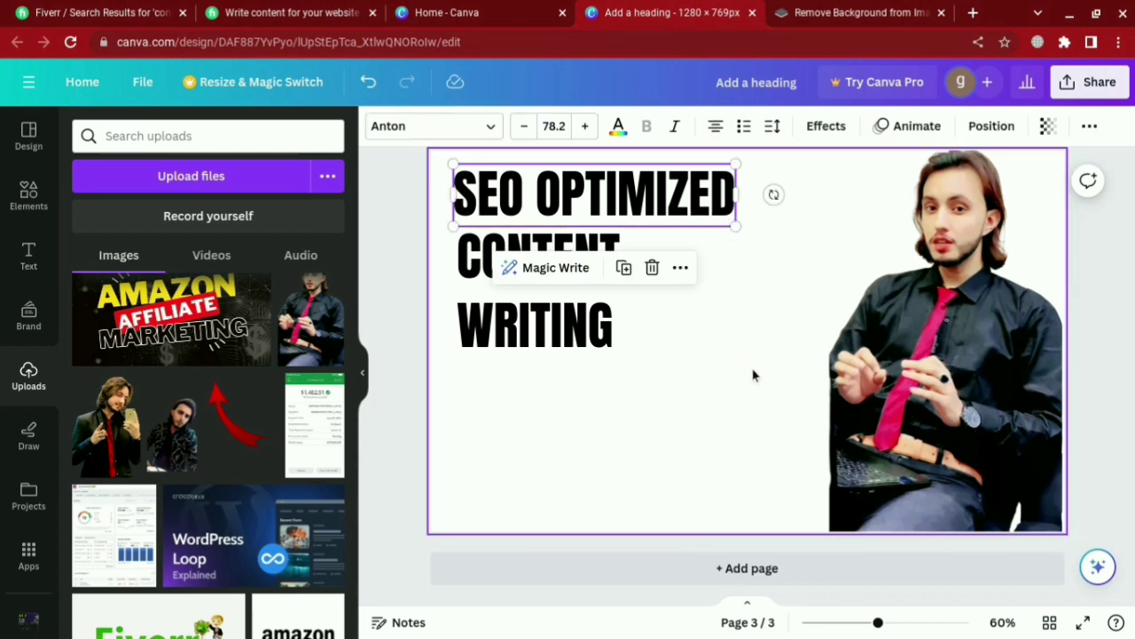
left_click_drag(755, 378, 486, 187)
left_click_drag(754, 385, 781, 399)
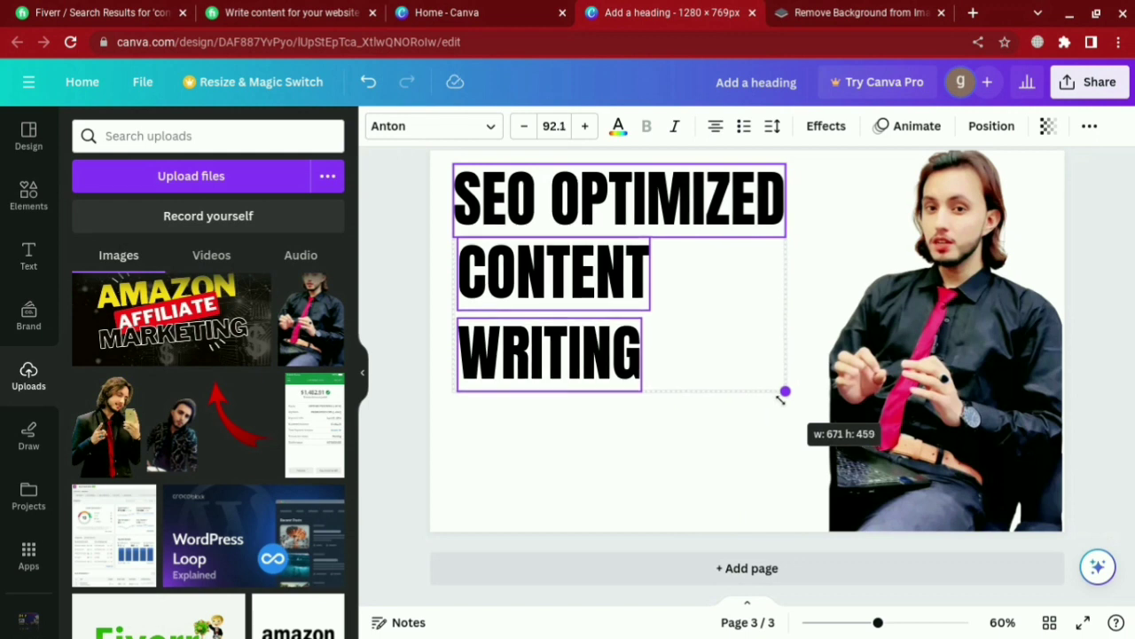
left_click_drag(779, 399, 780, 399)
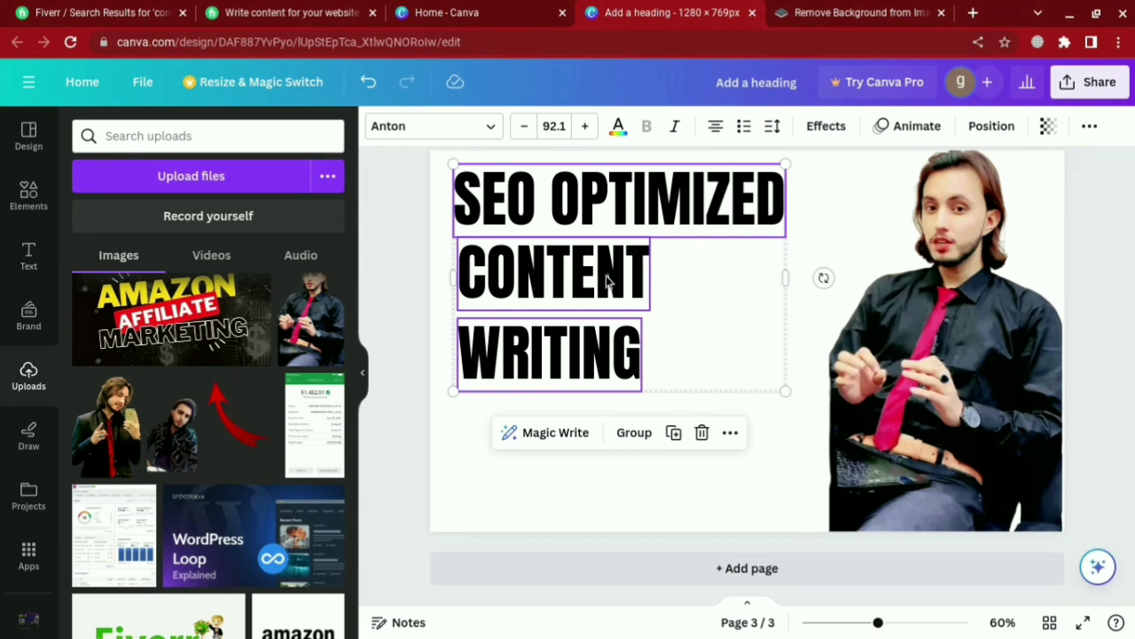
left_click(683, 430)
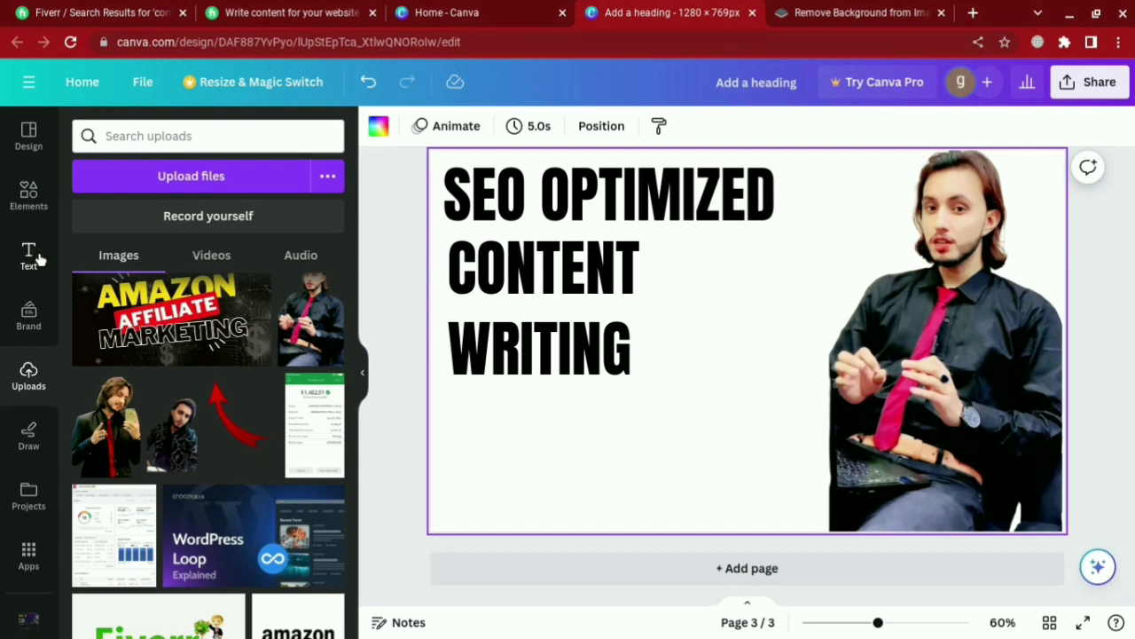
Step: Add a small red circle below "WRITING" and duplicate it to form a vertical column of three bullets
left_click(28, 202)
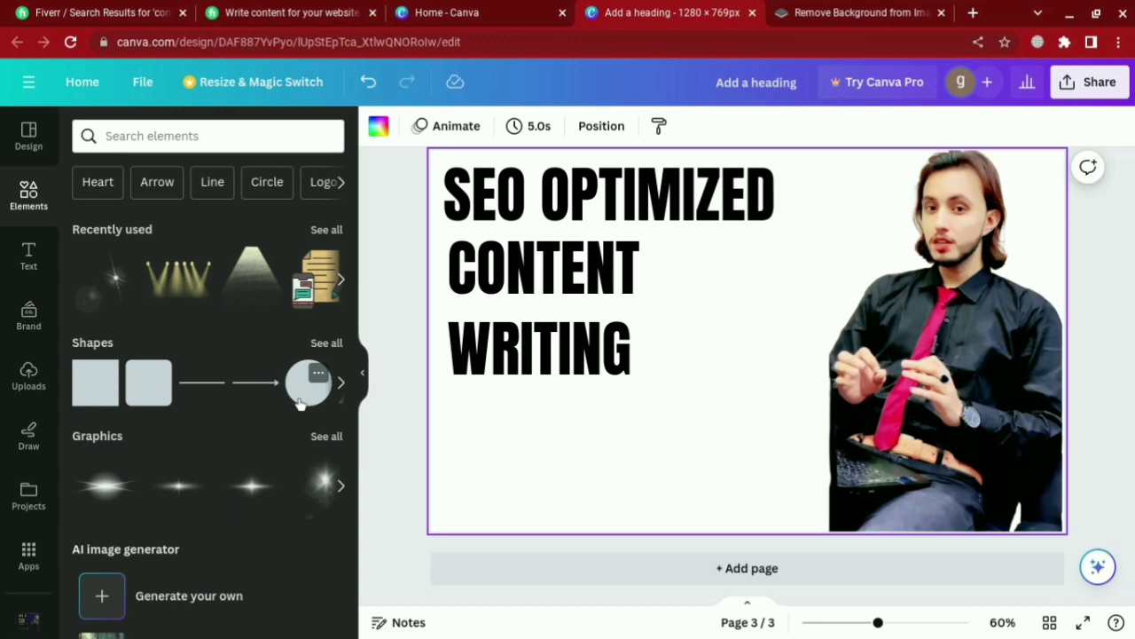
left_click_drag(380, 404, 479, 422)
left_click_drag(473, 462, 475, 513)
left_click(431, 402)
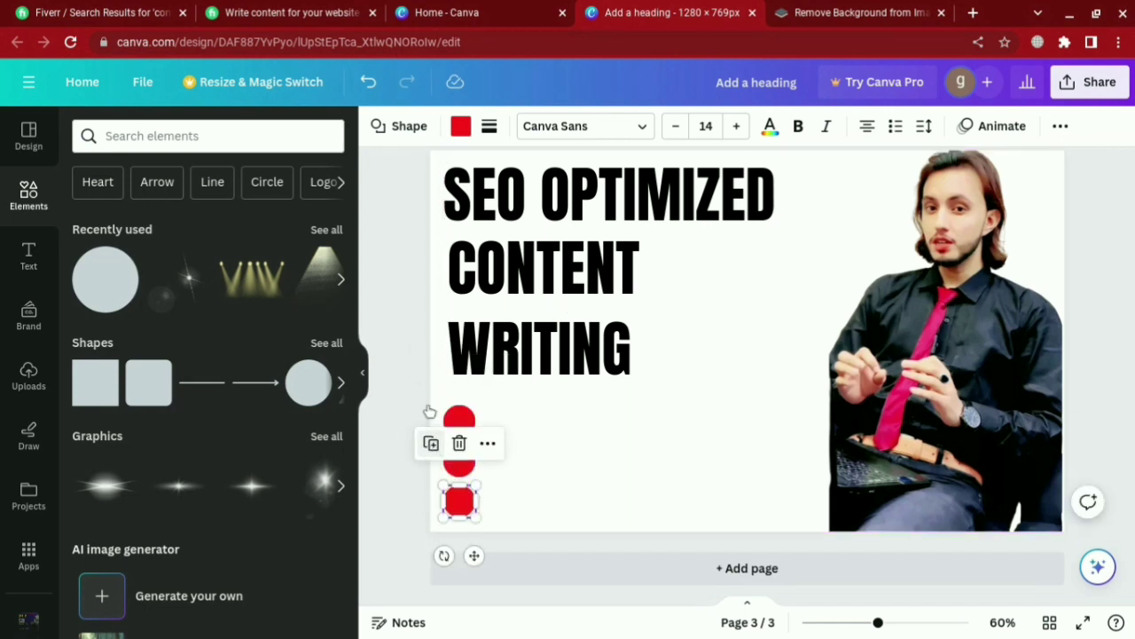
left_click(568, 443)
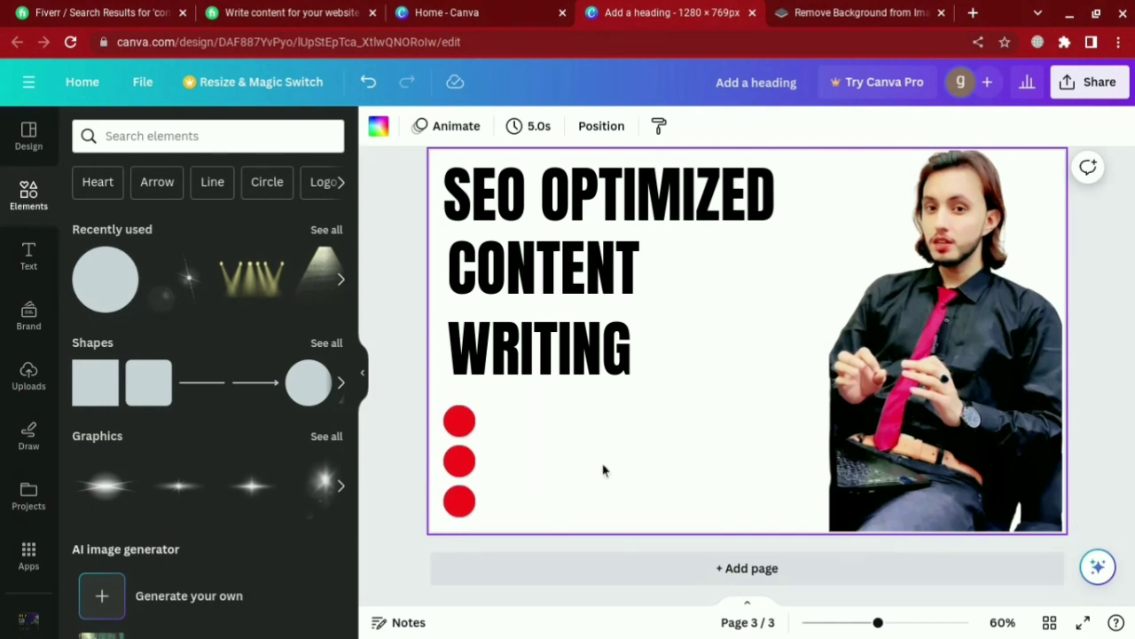
Step: Add a heading text box reading "Extensive Keyword research" below "WRITING"
left_click(28, 257)
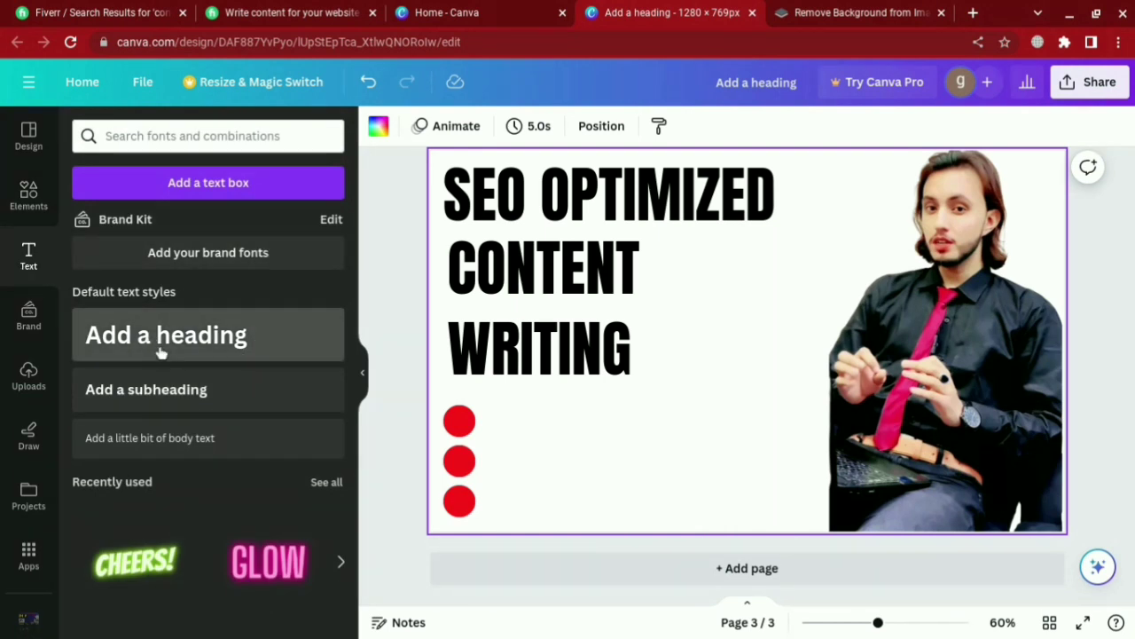
left_click_drag(479, 408, 558, 406)
left_click_drag(760, 398, 632, 477)
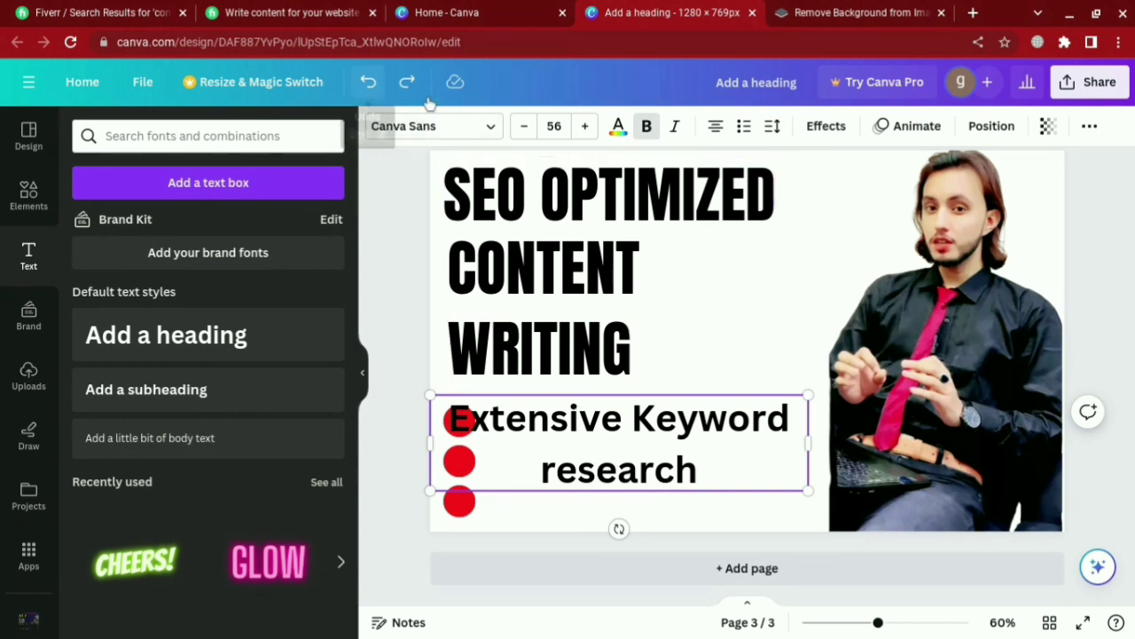
Step: Set "Extensive Keyword research" to the Anton font at size 27 and place it beside the first red circle
triple_click(524, 127)
triple_click(524, 127)
triple_click(525, 127)
left_click(525, 126)
triple_click(524, 127)
double_click(524, 126)
double_click(524, 127)
double_click(524, 127)
triple_click(525, 127)
triple_click(525, 127)
double_click(524, 127)
double_click(524, 127)
left_click(524, 127)
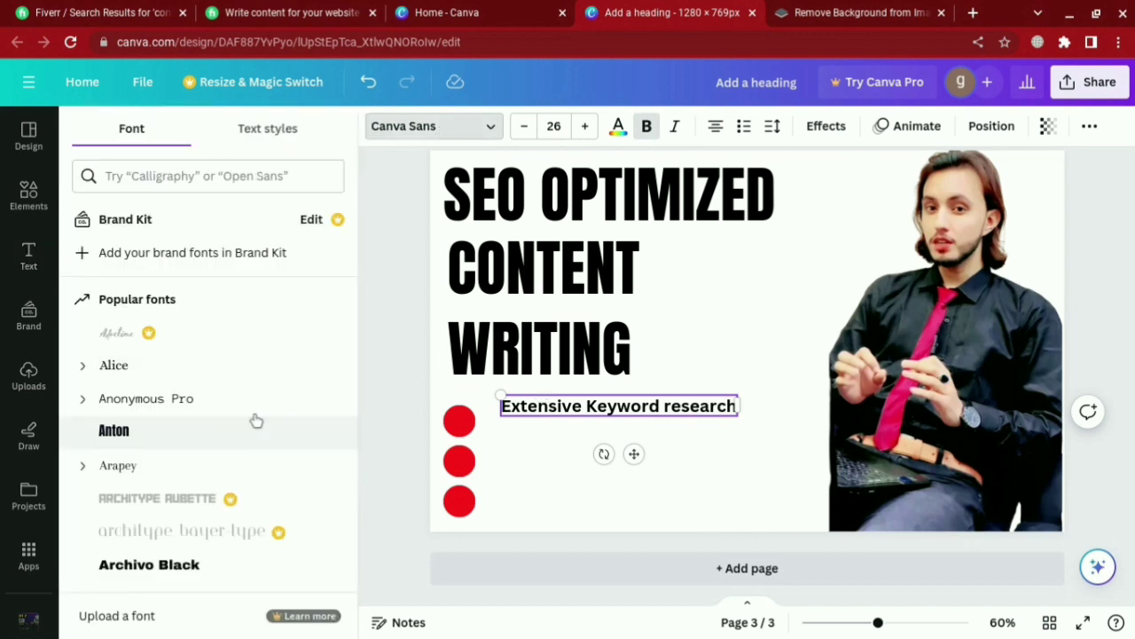
left_click(114, 435)
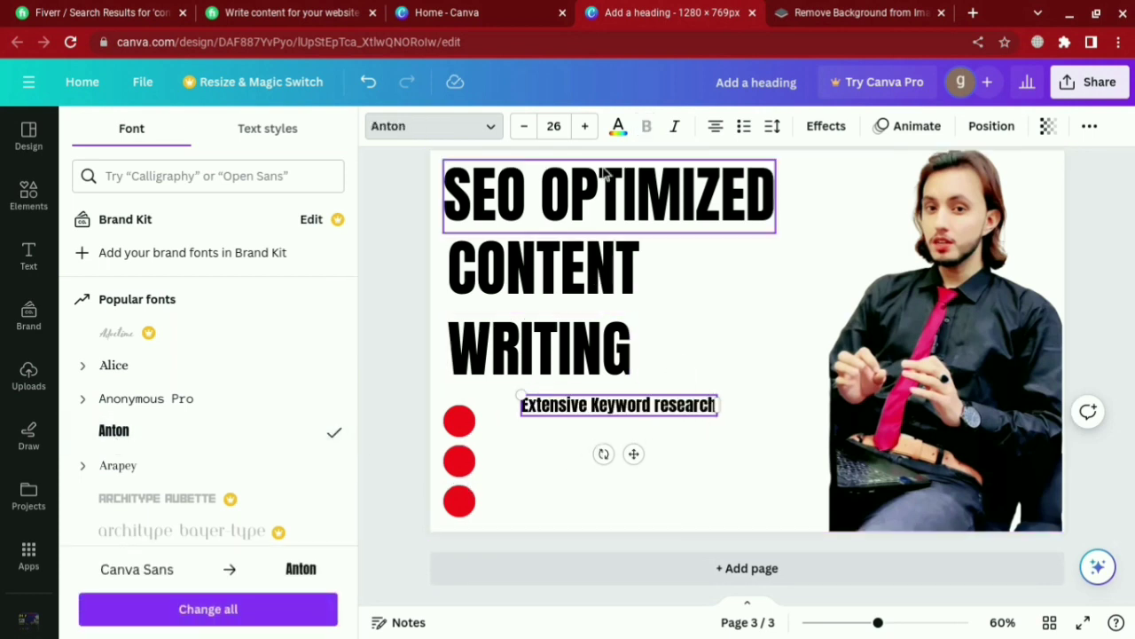
left_click(588, 127)
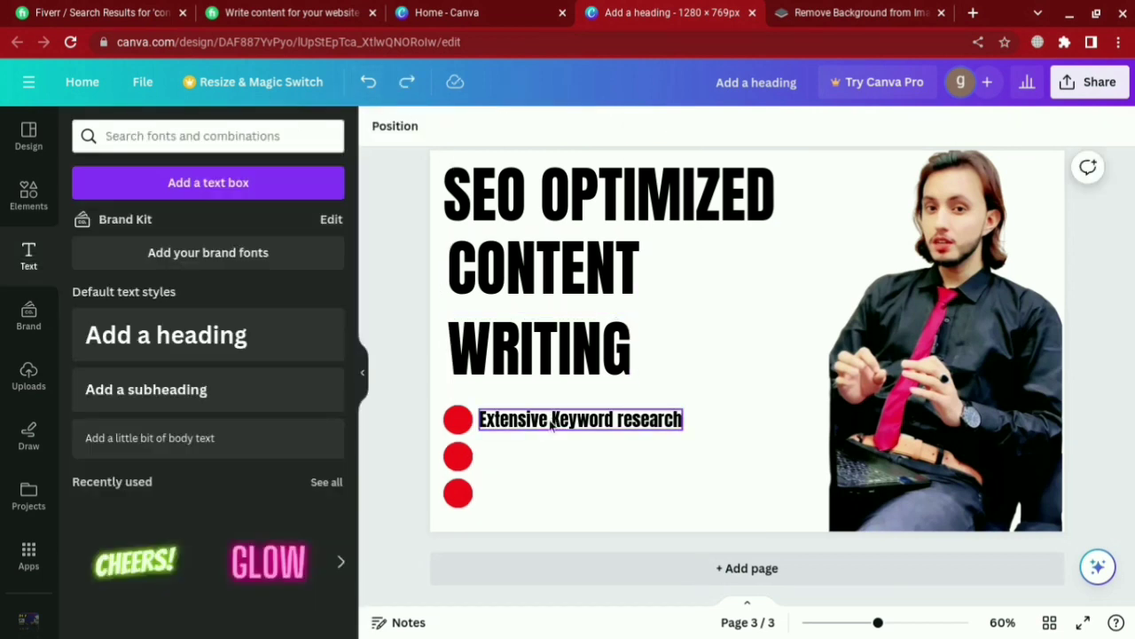
Step: Duplicate the "Extensive Keyword research" line and align the copy beside the second red circle
left_click(525, 426)
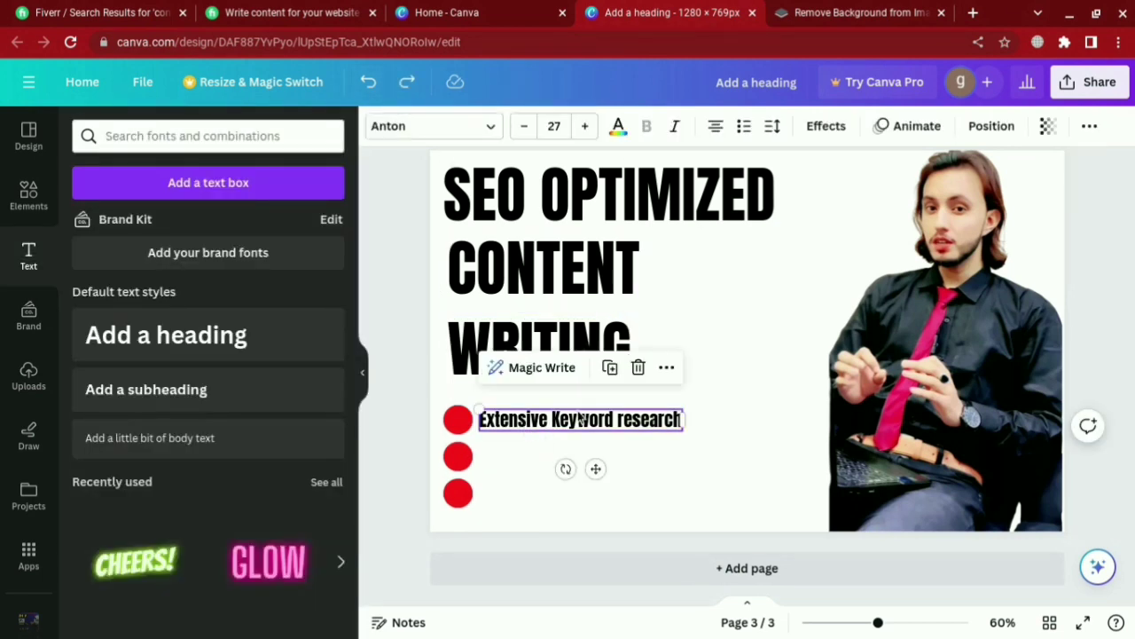
left_click(612, 369)
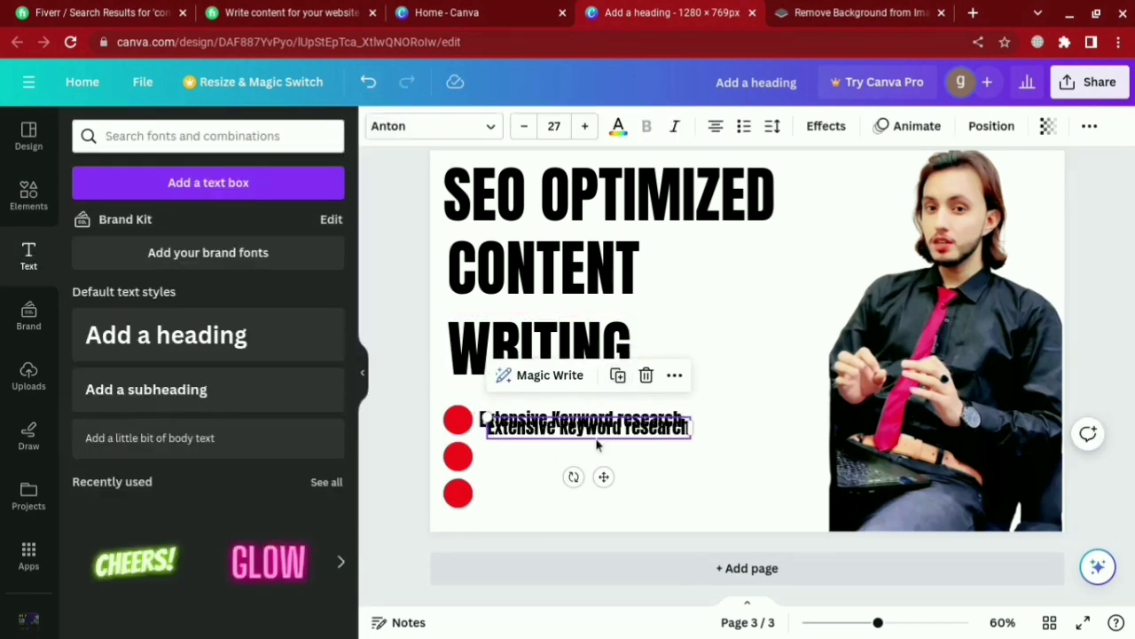
left_click_drag(587, 450, 517, 464)
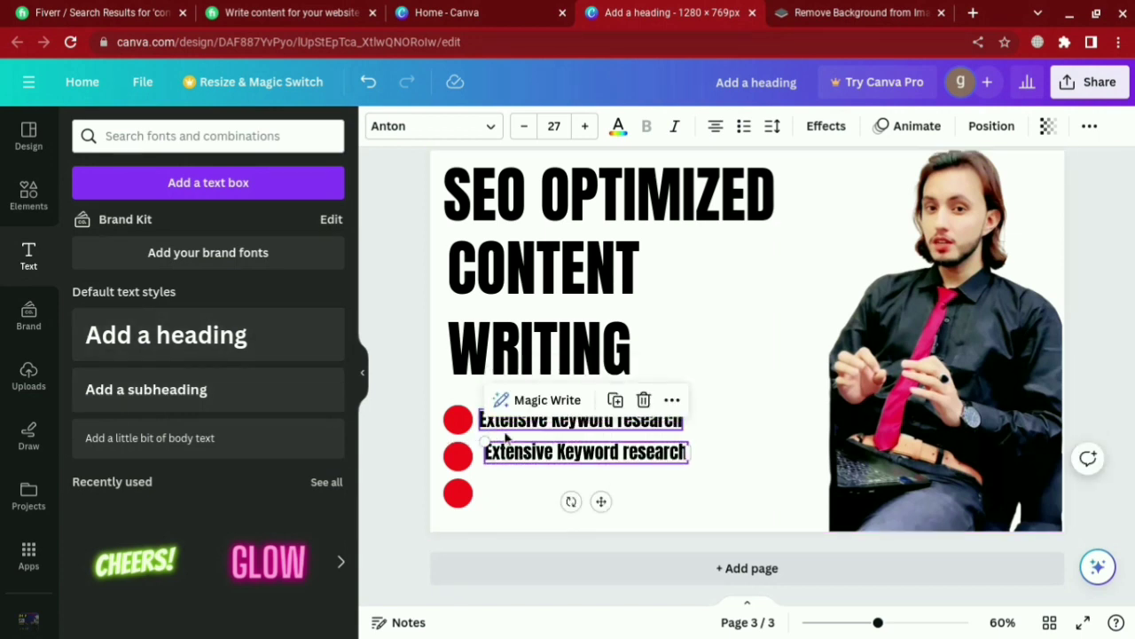
left_click_drag(600, 501, 605, 508)
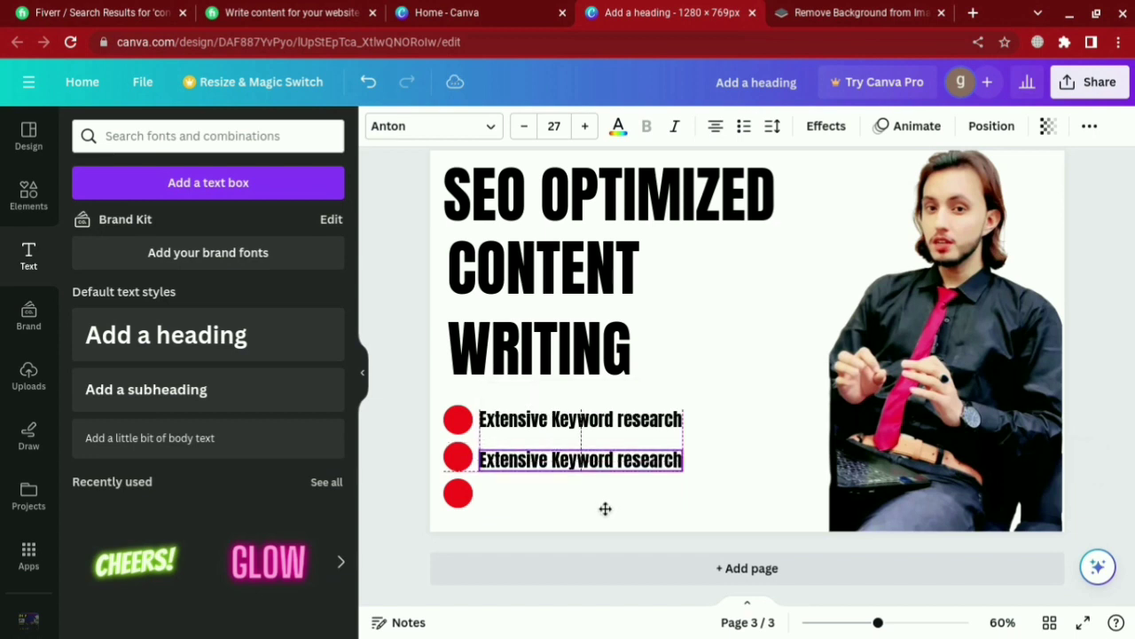
left_click_drag(605, 506, 606, 503)
Step: Change the second bullet's text to "Granted Ranking Strategy", keep its size at 27, and align its left edge with the line above
double_click(603, 455)
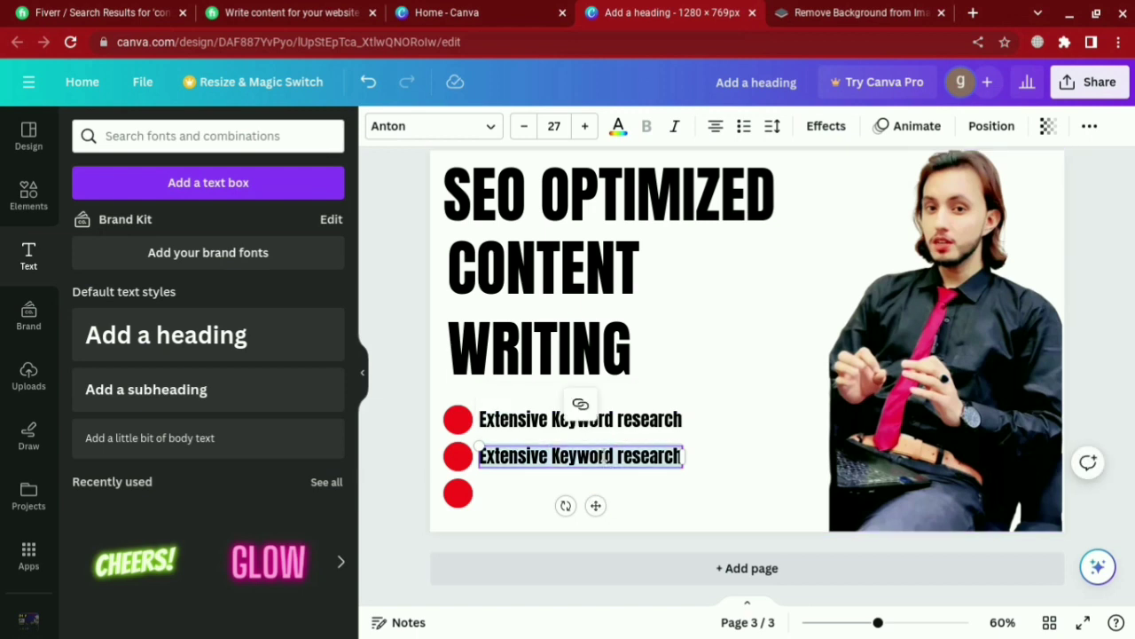
type("Granted Ranking Strategy")
mouse_move(683, 477)
left_mouse_down()
mouse_move(678, 468)
mouse_move(697, 483)
left_mouse_up()
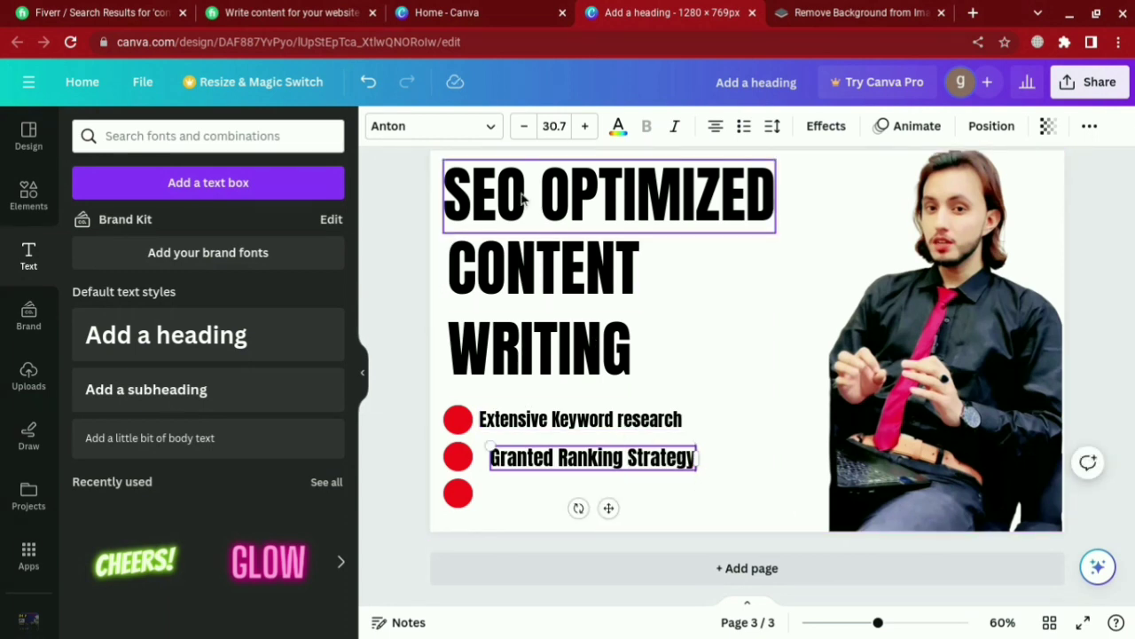
left_click(368, 84)
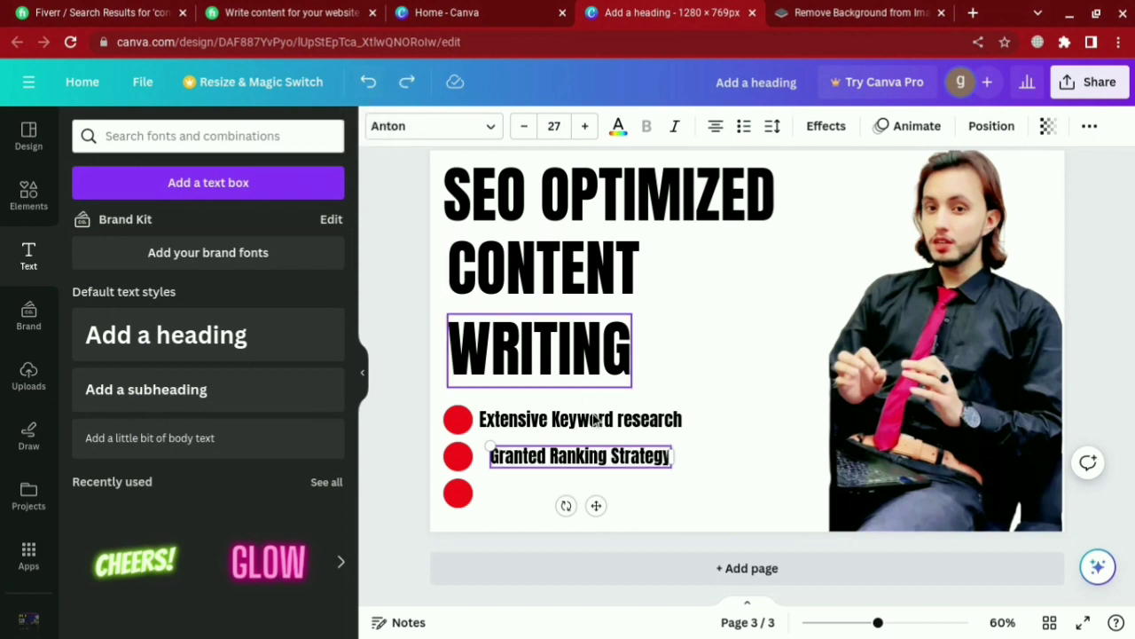
left_click_drag(596, 505, 587, 506)
left_click(732, 444)
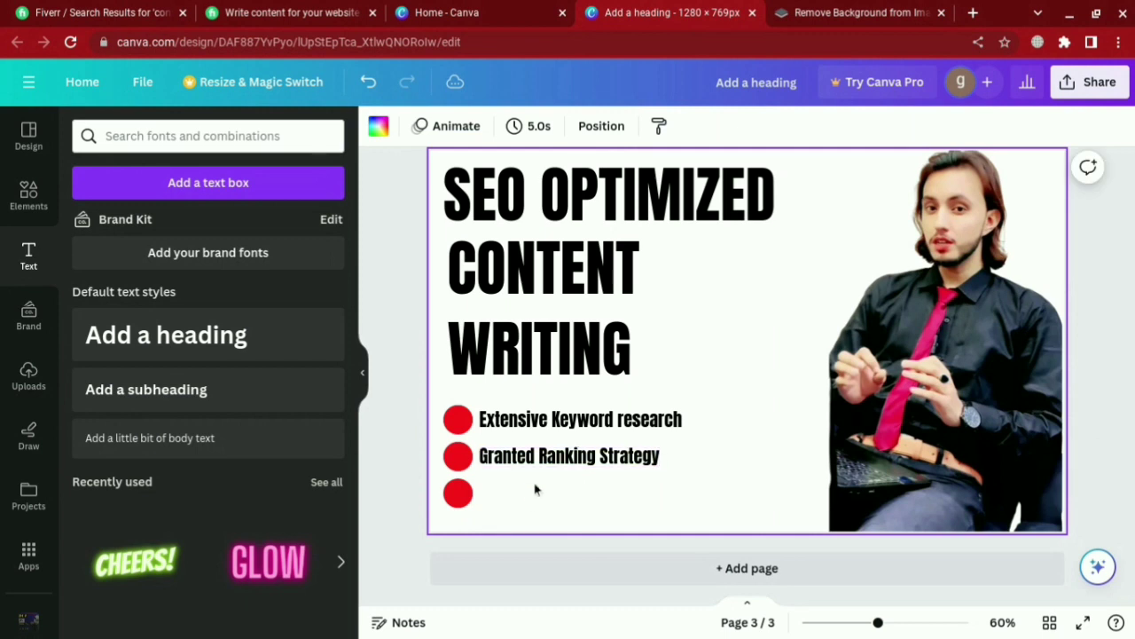
left_click(538, 458)
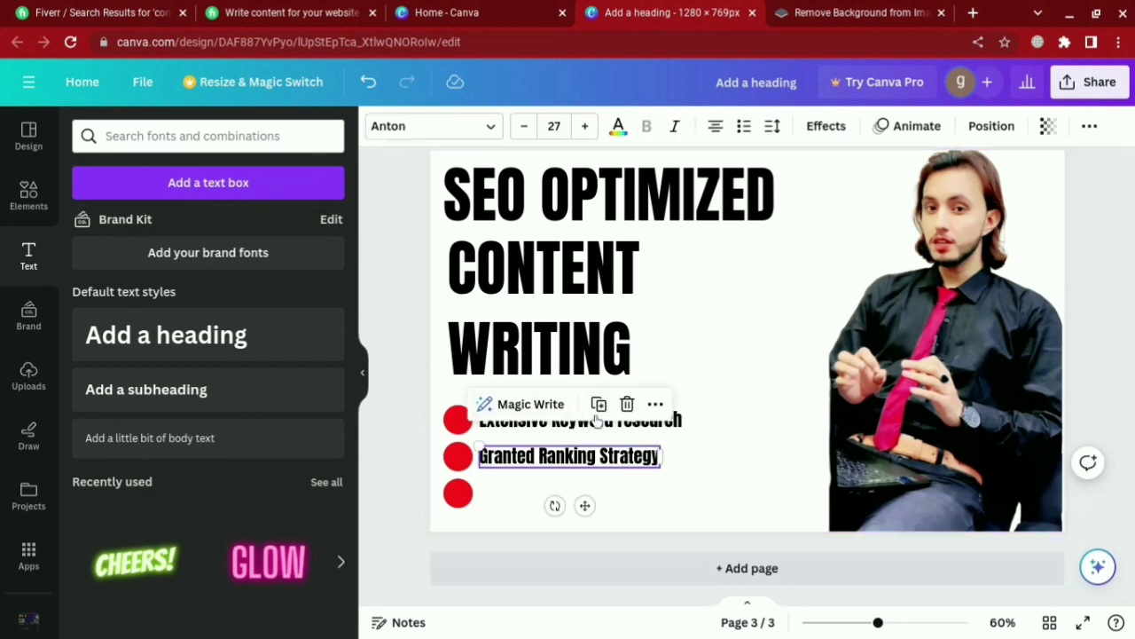
left_click(599, 404)
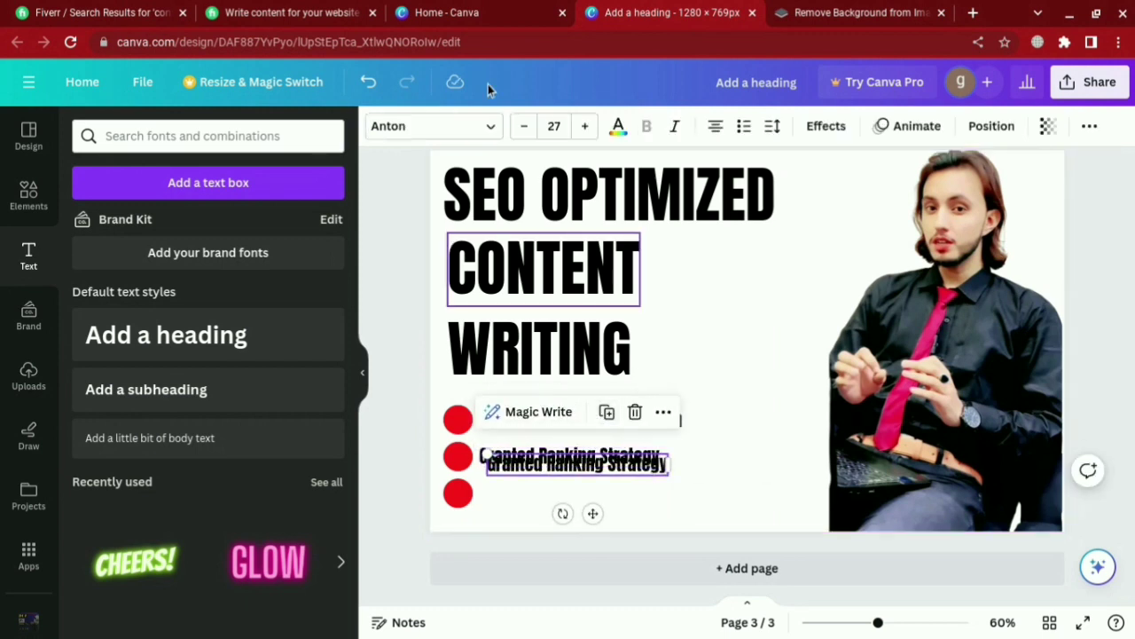
left_click(369, 81)
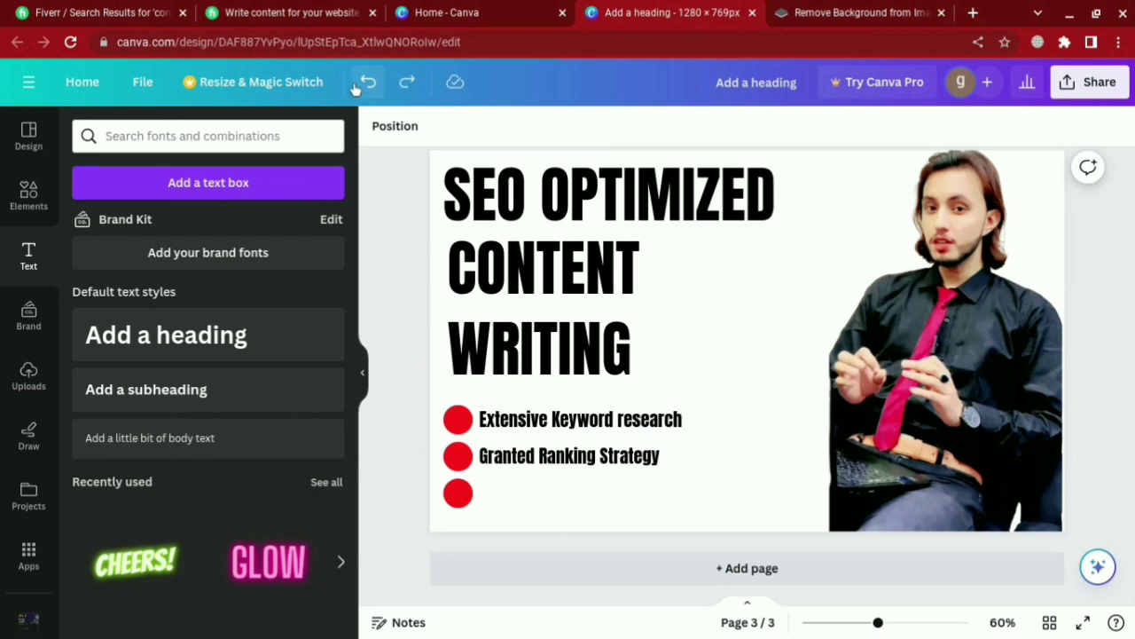
Step: Duplicate the "Granted Ranking Strategy" line beside the third red circle and change the copy's text to "Article Posting With Complete on Page SEO"
left_click(529, 459)
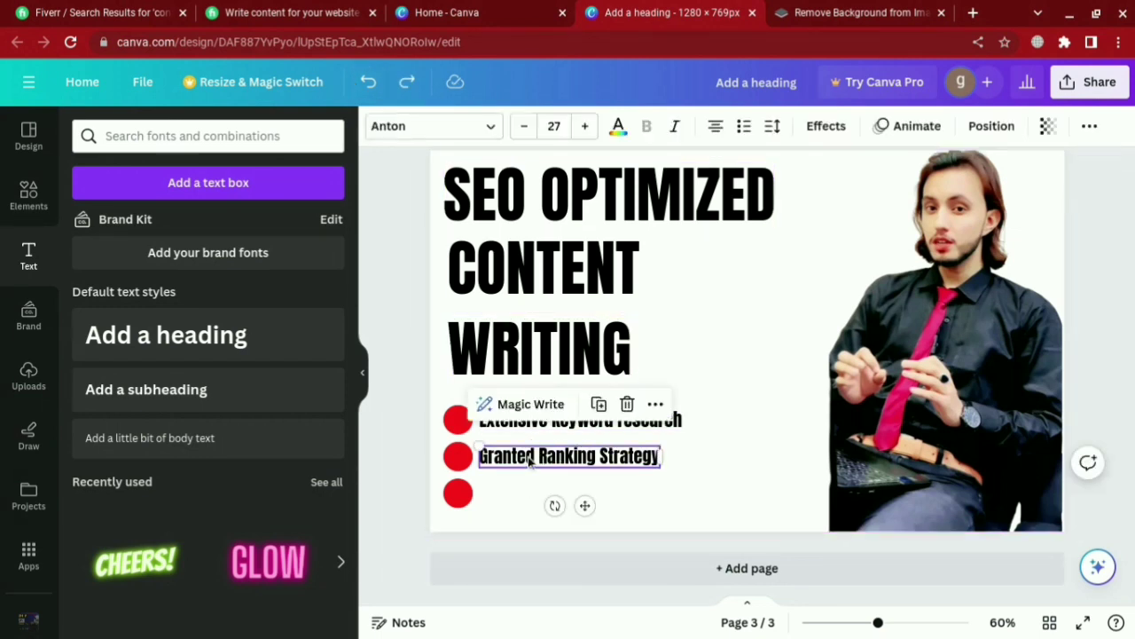
left_click(599, 404)
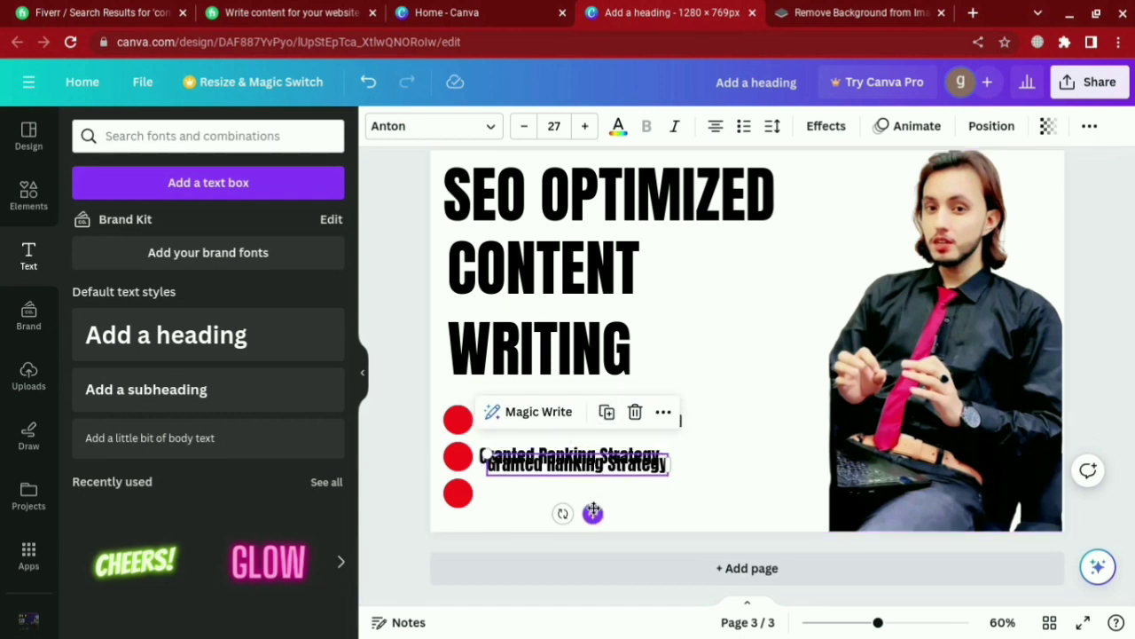
left_click_drag(590, 512, 584, 534)
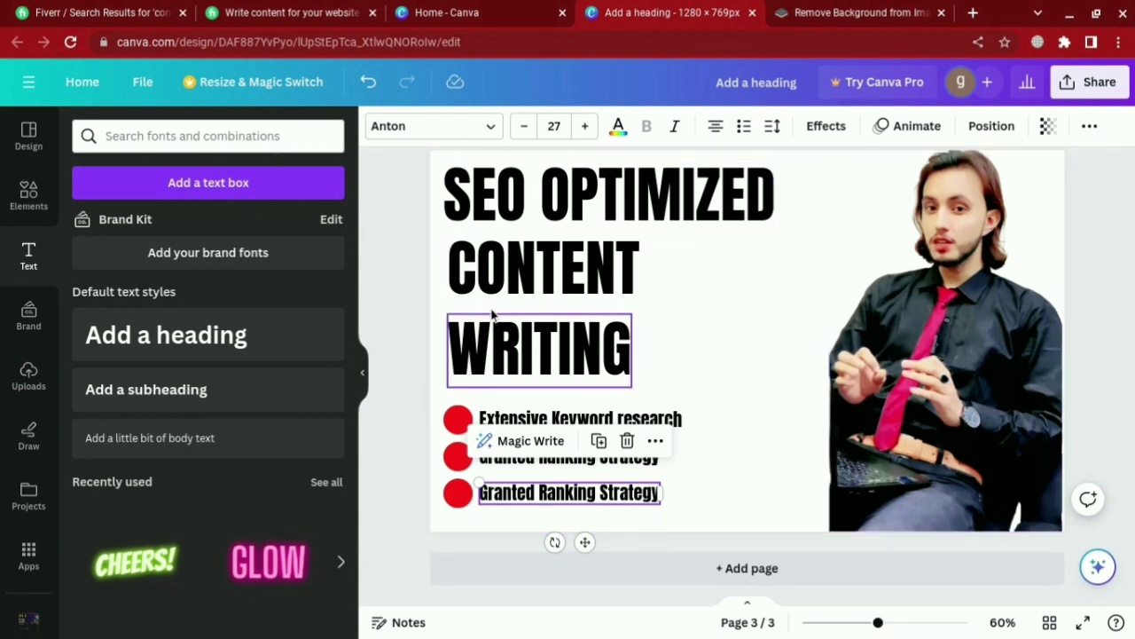
left_click(722, 419)
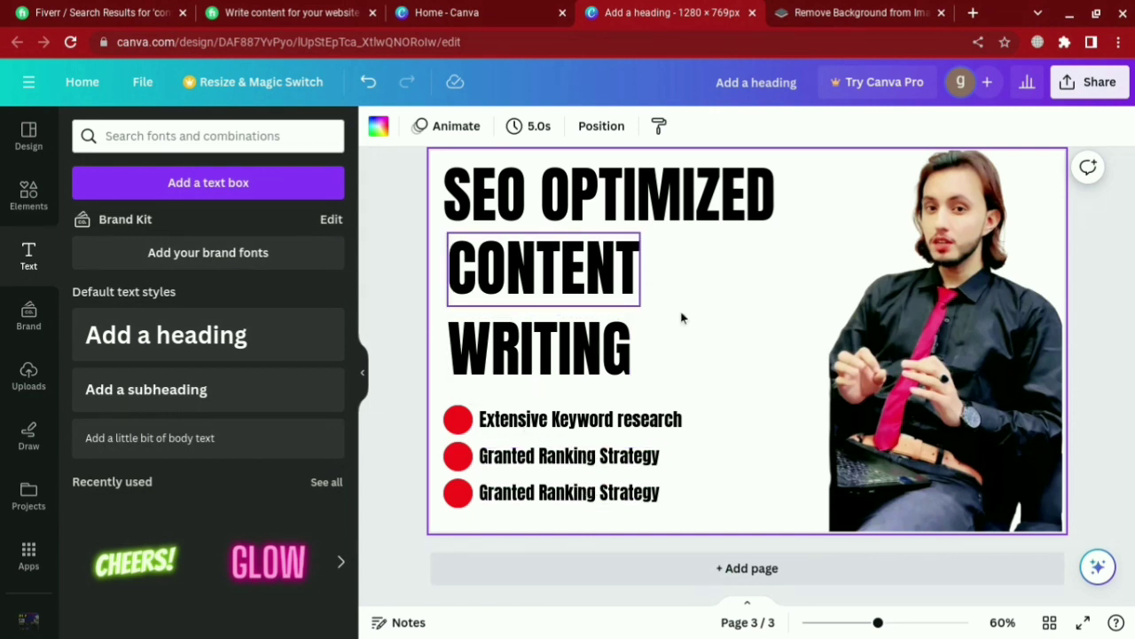
left_click(554, 497)
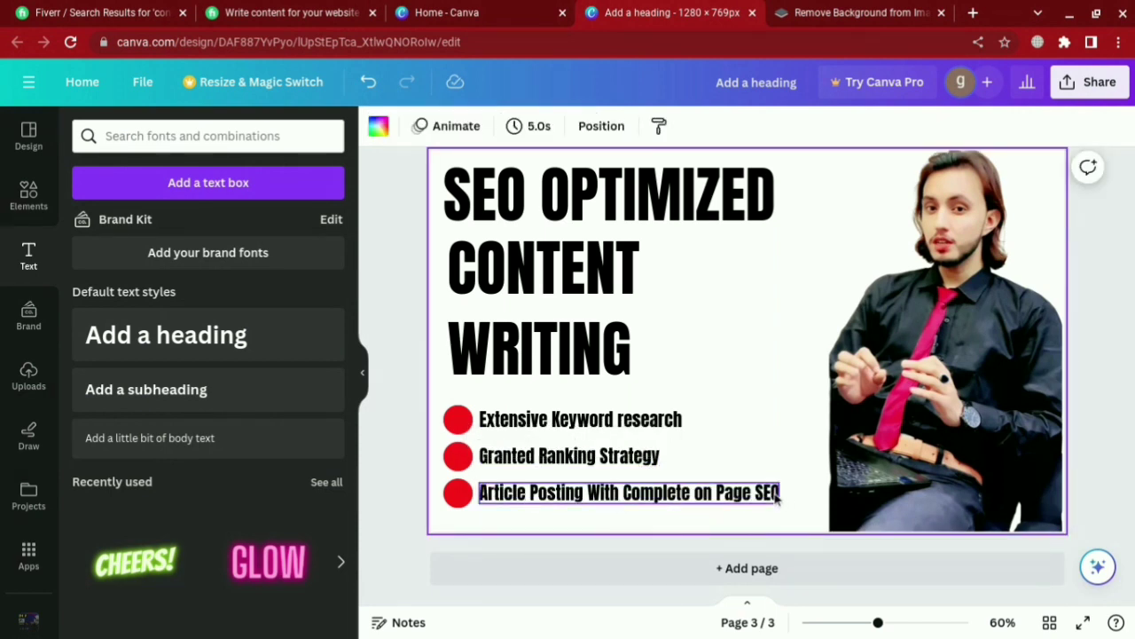
Step: Add a circle shape to the page and place it at the photo's left edge, beside the bulleted lines
left_click(885, 621)
left_click_drag(884, 622, 867, 622)
scroll(745, 497, "down", 1)
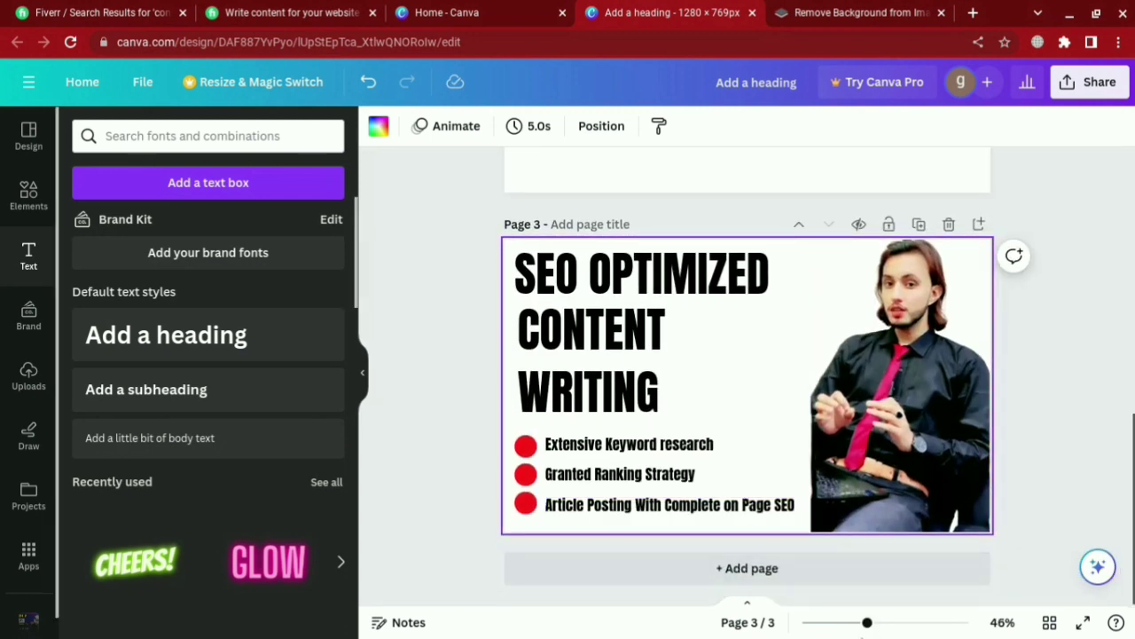
left_click_drag(868, 622, 874, 622)
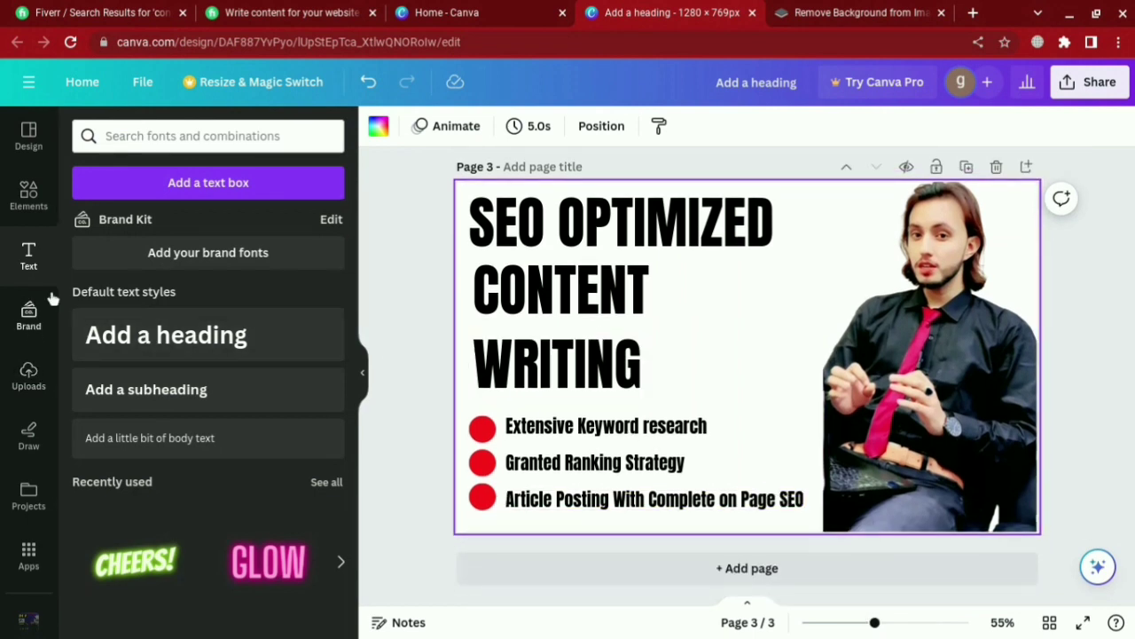
left_click(30, 209)
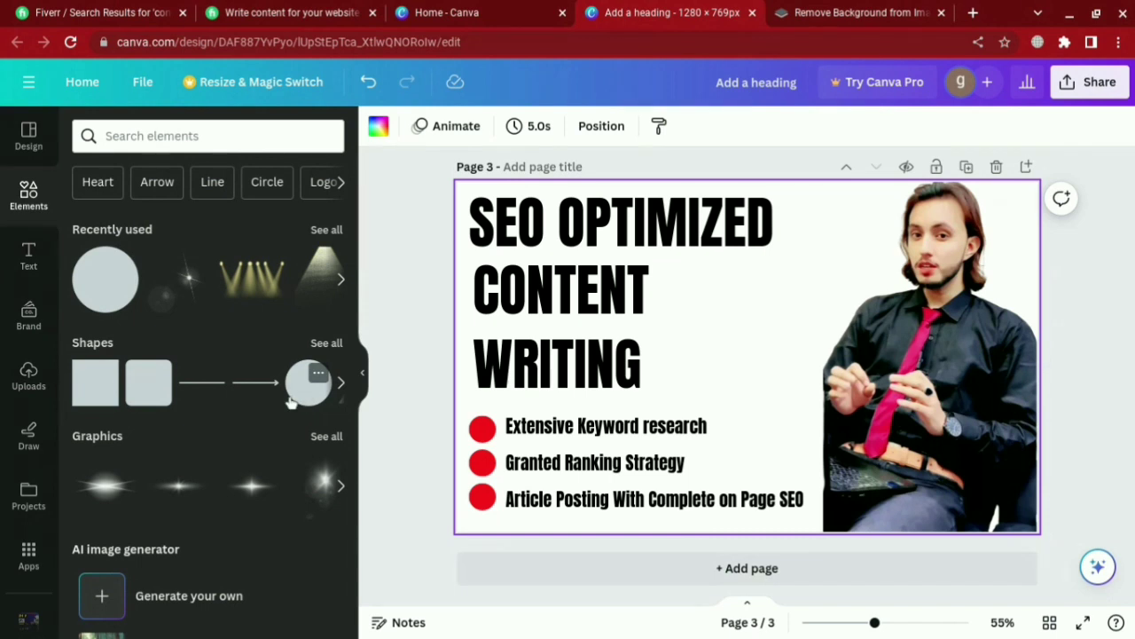
left_click(298, 401)
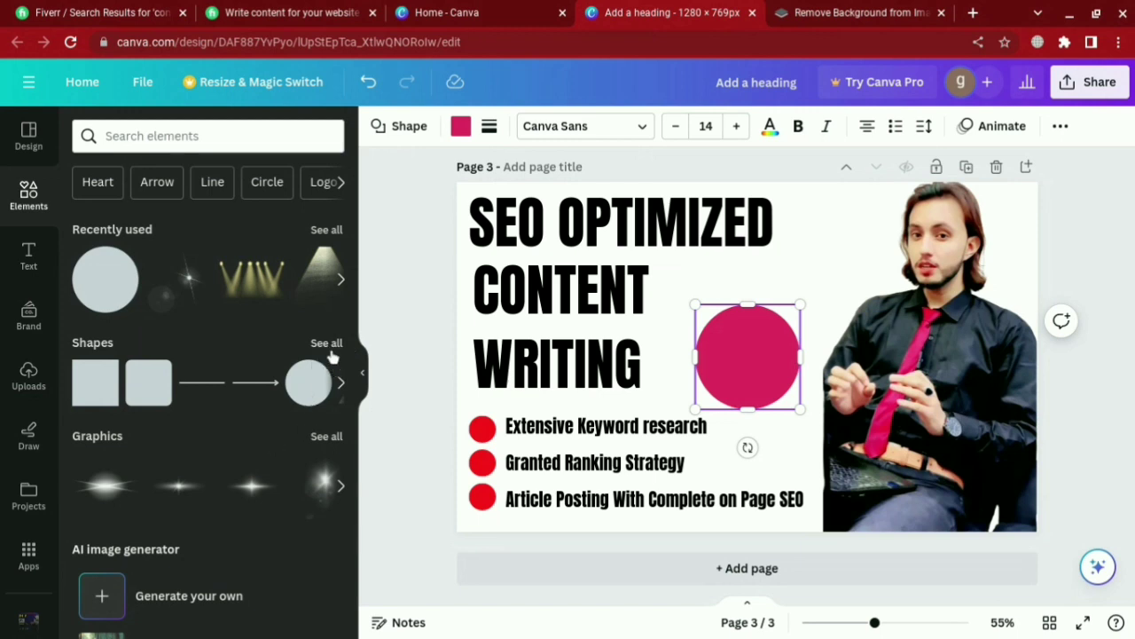
left_click(326, 344)
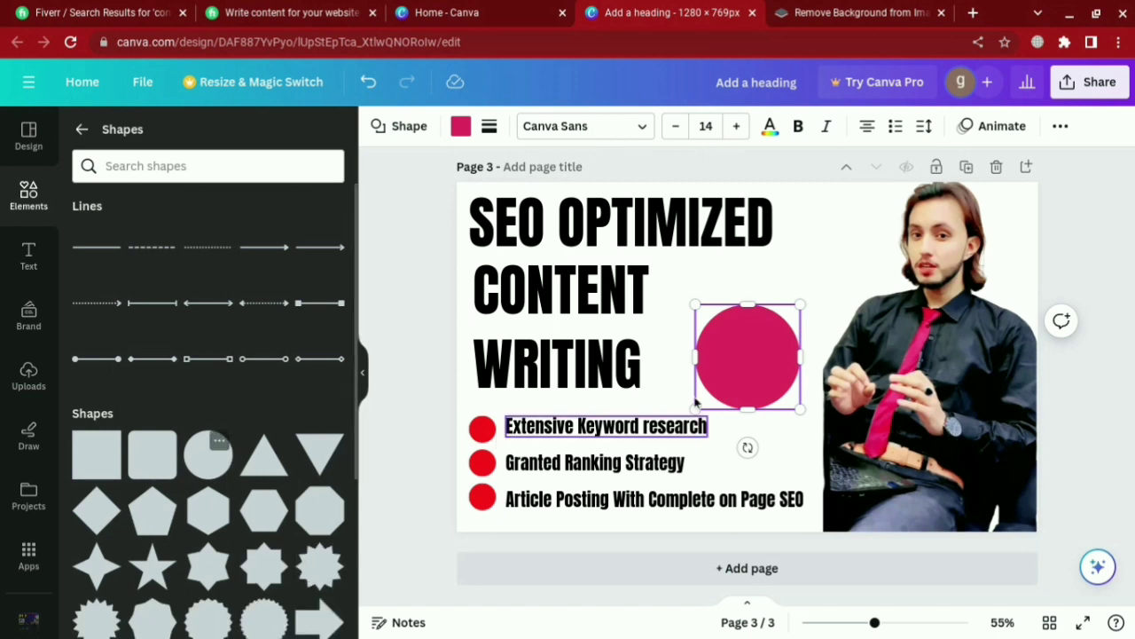
left_click_drag(737, 382, 799, 431)
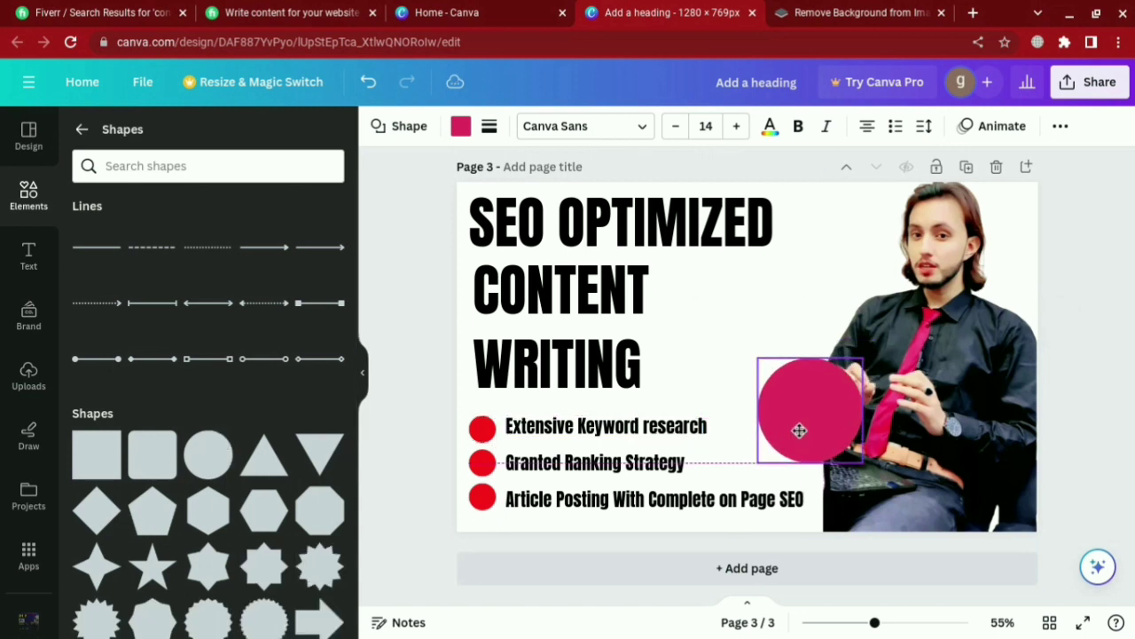
Step: Place a copy of the "WRITING" heading beside the original, change its text to "ODER NOW!!" on two lines, and shrink it to size 34.3
left_click(588, 367)
left_click(585, 290)
left_click_drag(572, 377, 770, 337)
double_click(770, 335)
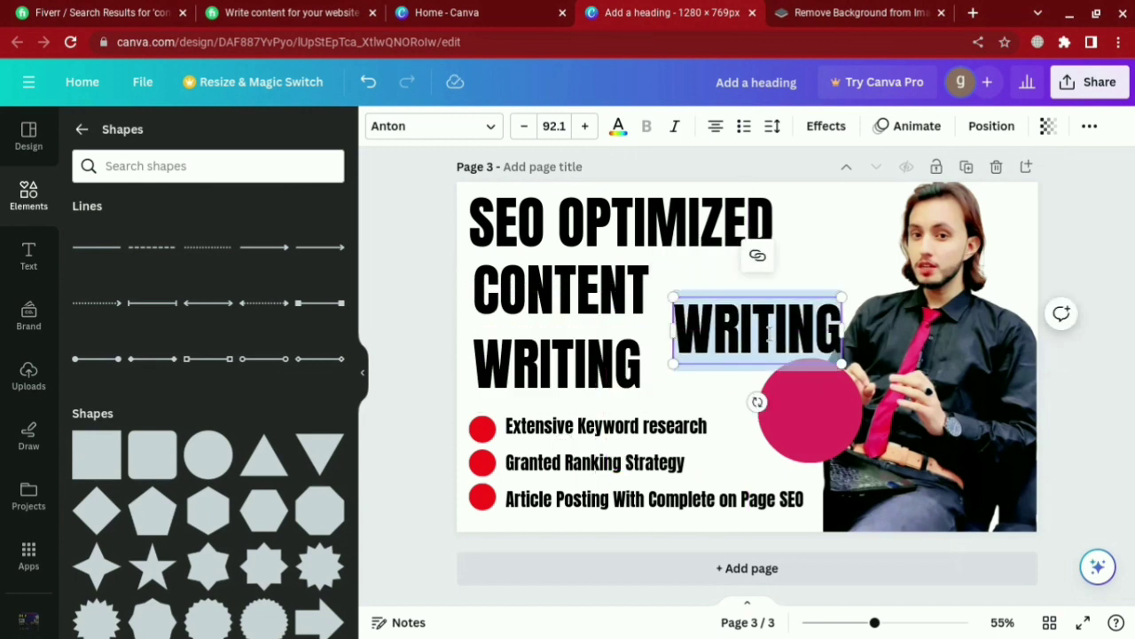
type("ODER")
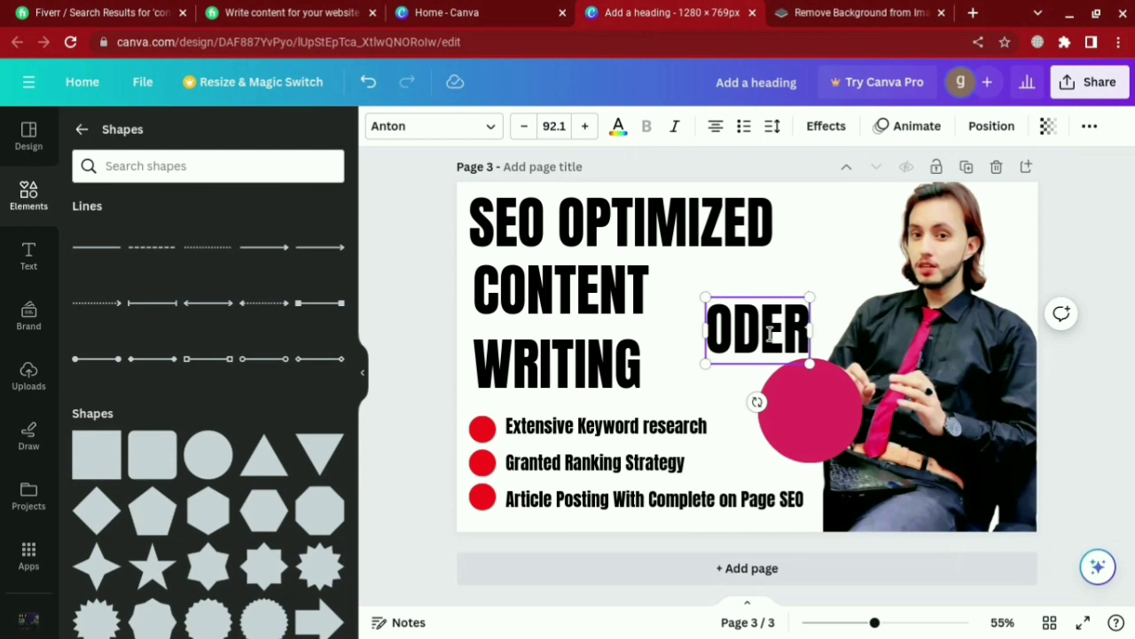
key("Return")
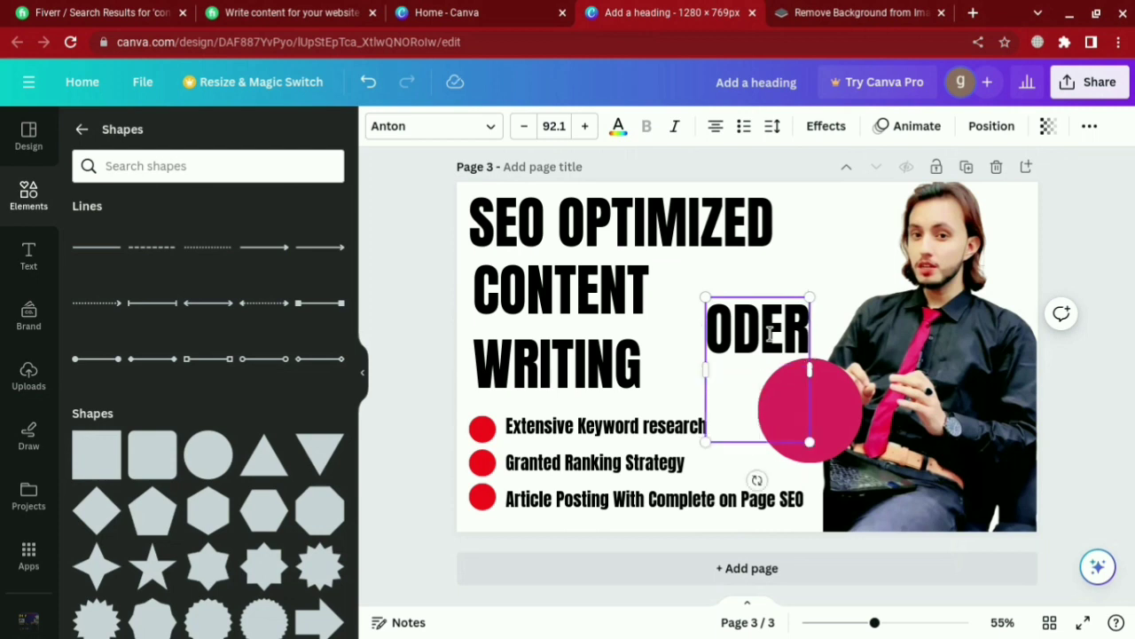
left_click_drag(810, 442, 825, 422)
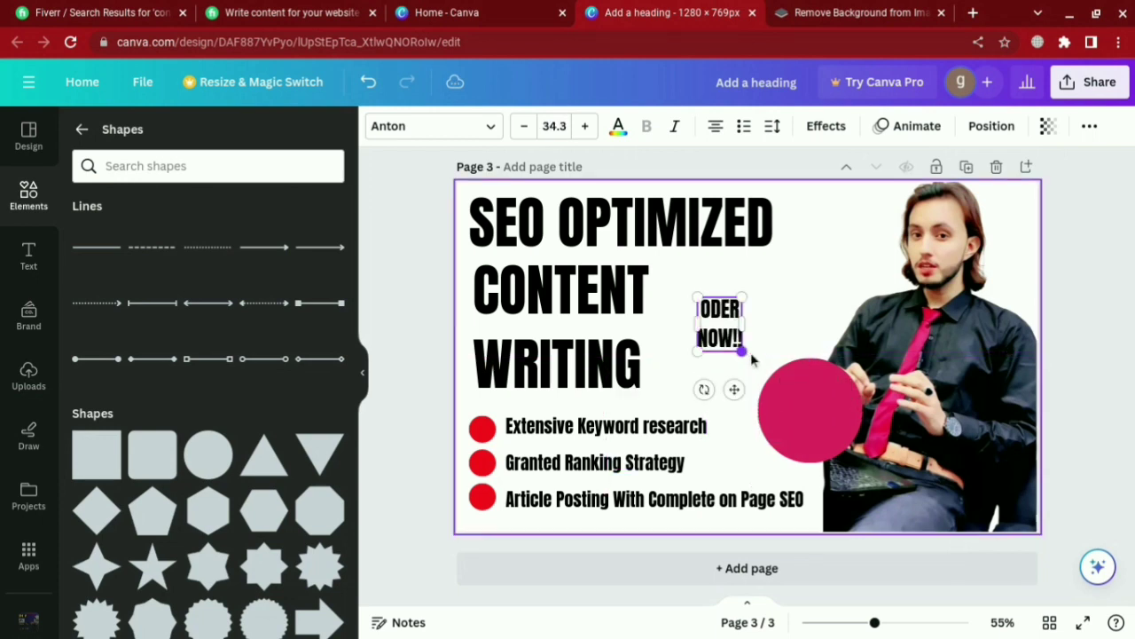
Step: Shrink the new circle and centre the "ODER NOW!!" text on it
left_click(810, 448)
left_click(721, 354)
left_click_drag(721, 354, 803, 433)
left_click(756, 347)
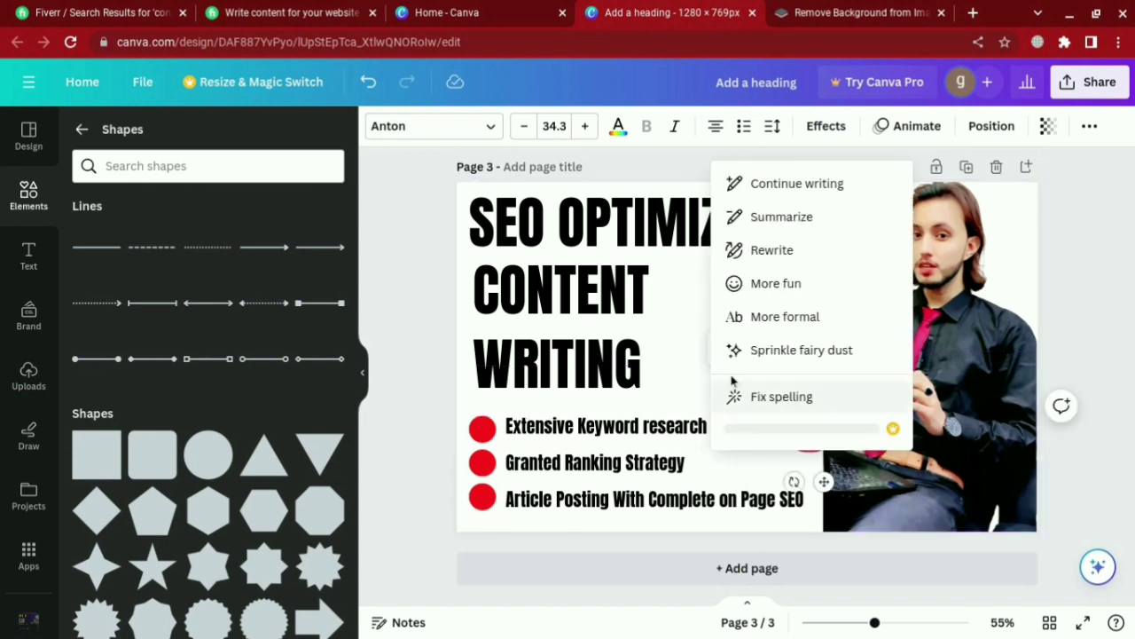
left_click(702, 358)
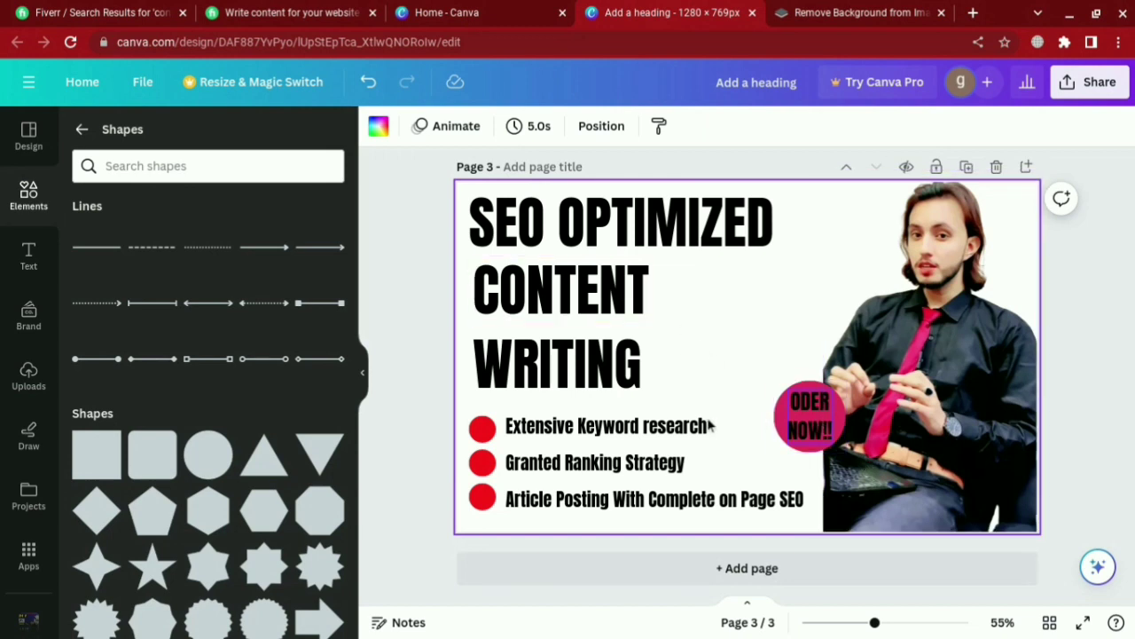
Step: Colour the "ODER NOW!!" text yellow, #ffde59
left_click(815, 417)
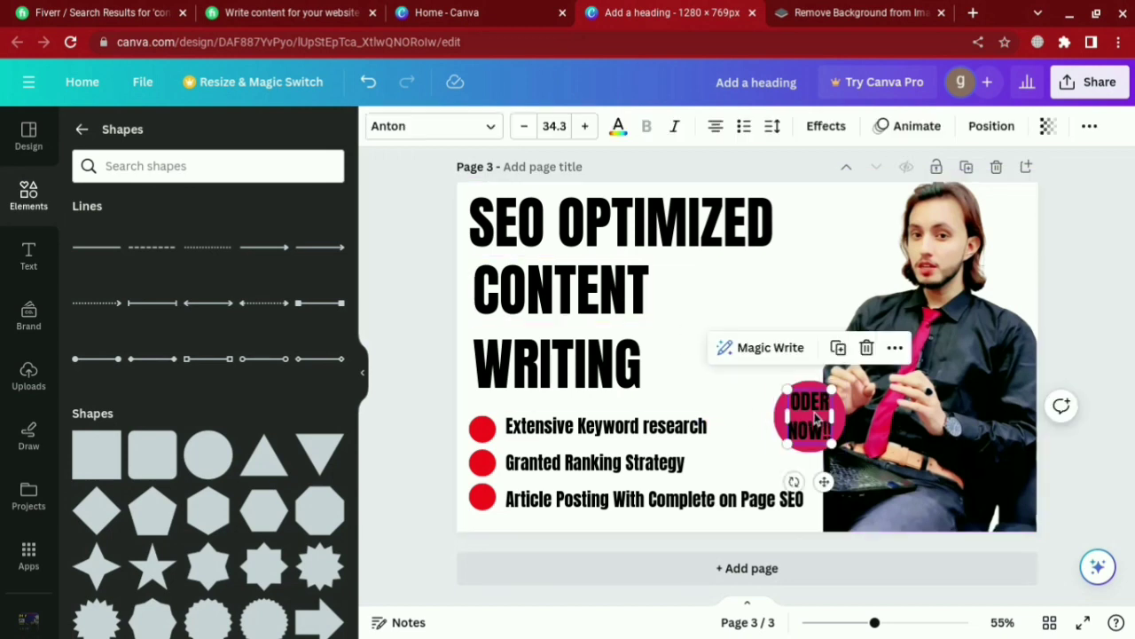
left_click(619, 128)
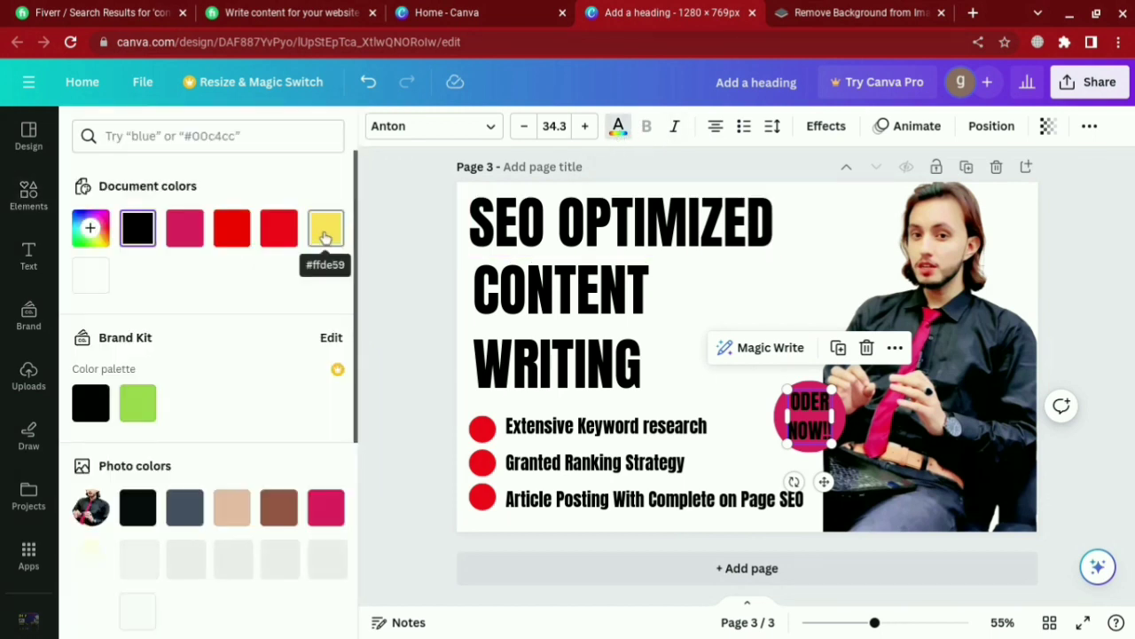
left_click(326, 231)
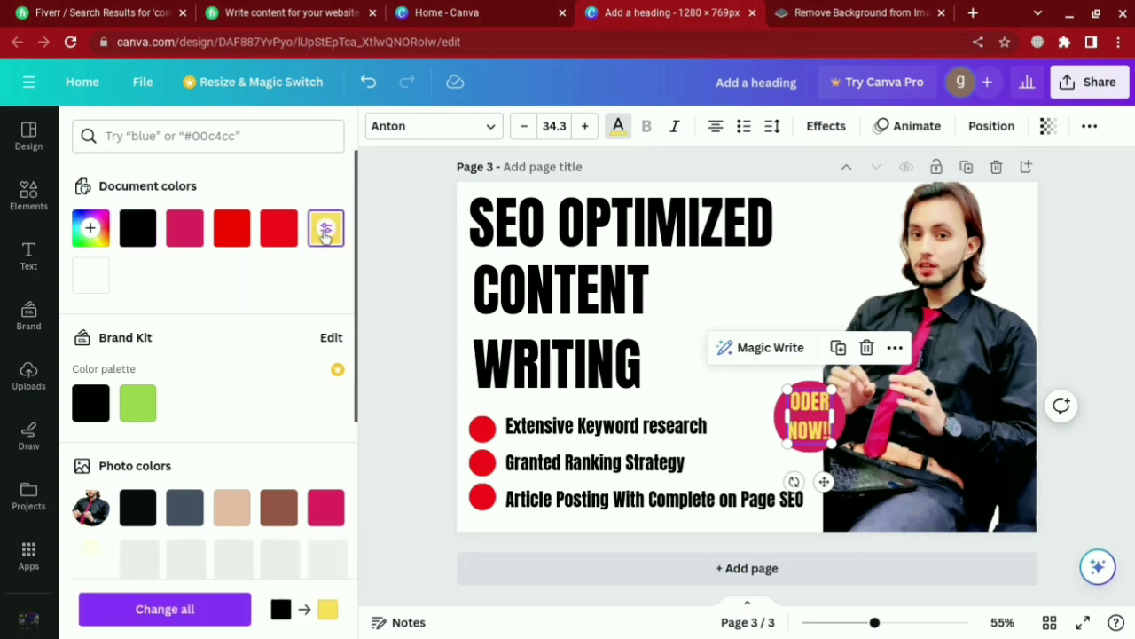
left_click(778, 422)
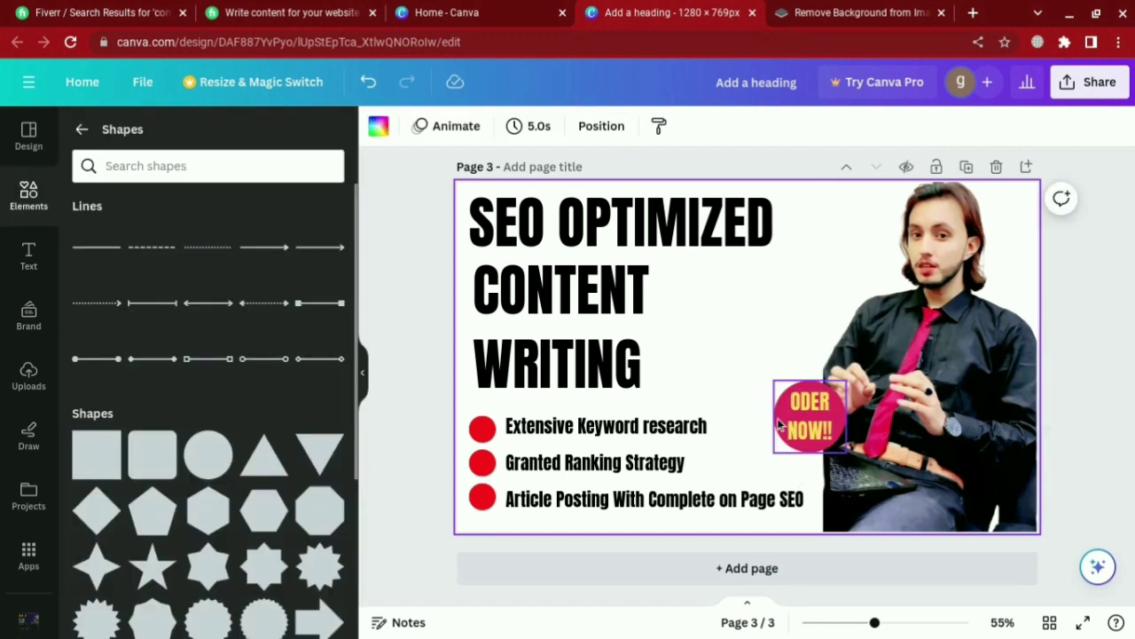
Step: Move the "ODER NOW!!" text aside, fill the circle behind it with bright red, and put the text back on the circle
left_click(778, 419)
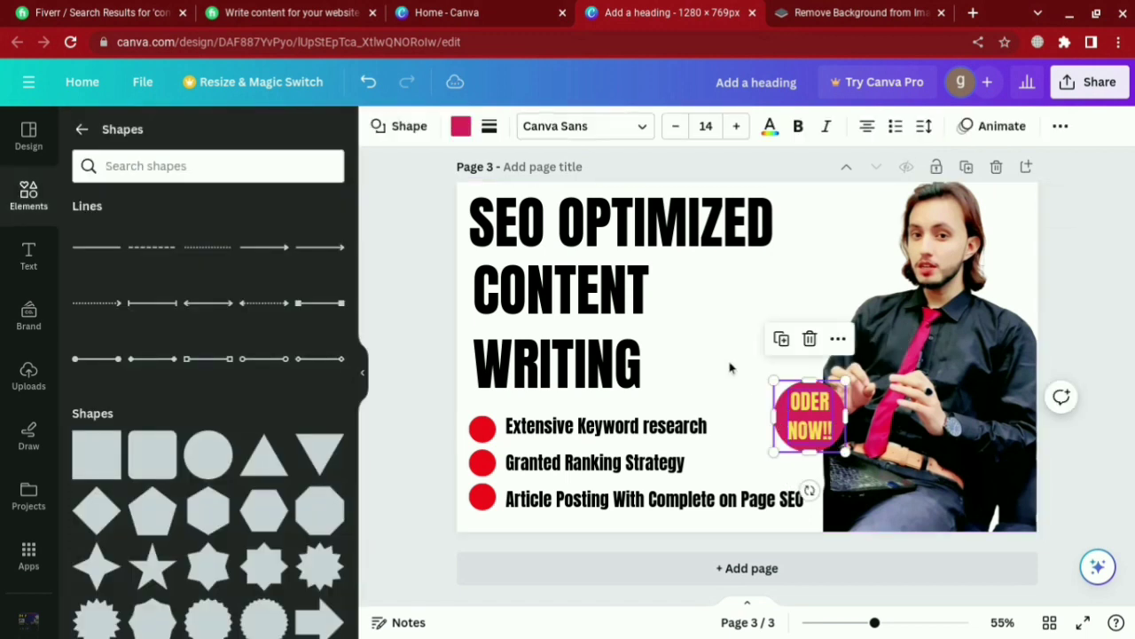
left_click_drag(823, 423, 739, 372)
left_click(811, 418)
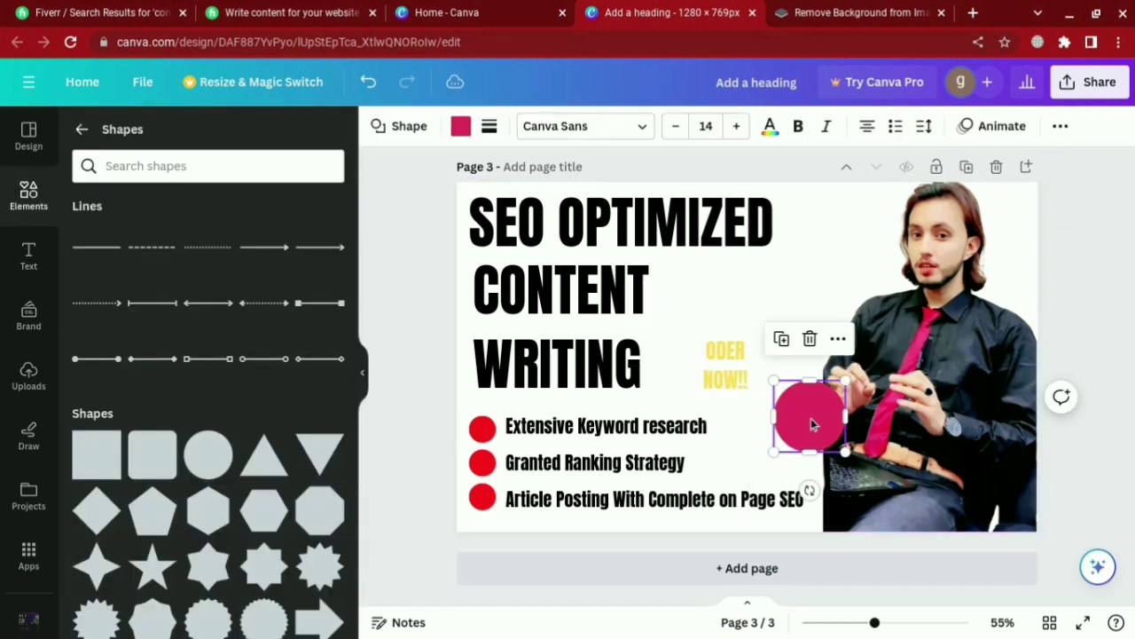
left_click(460, 127)
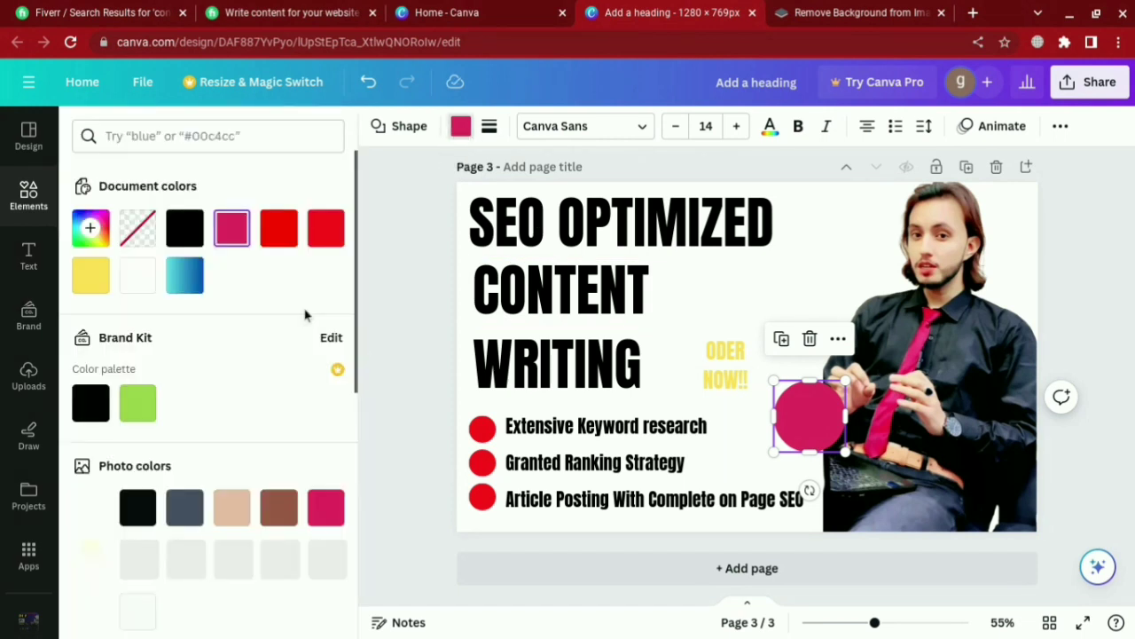
left_click(278, 229)
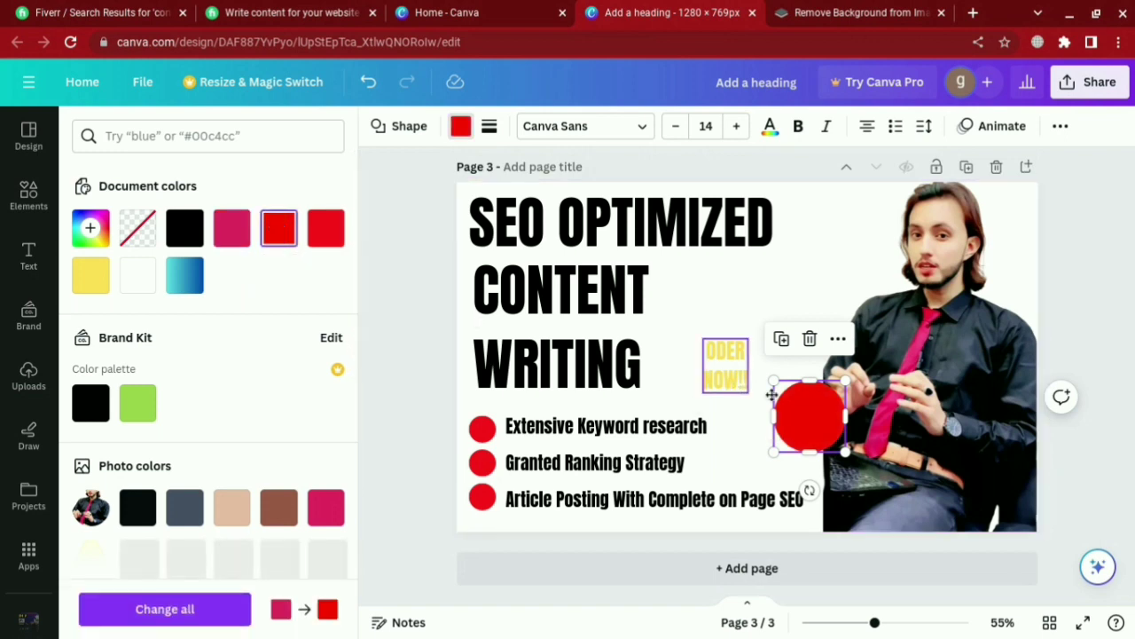
left_click_drag(738, 385, 801, 428)
left_click(814, 422)
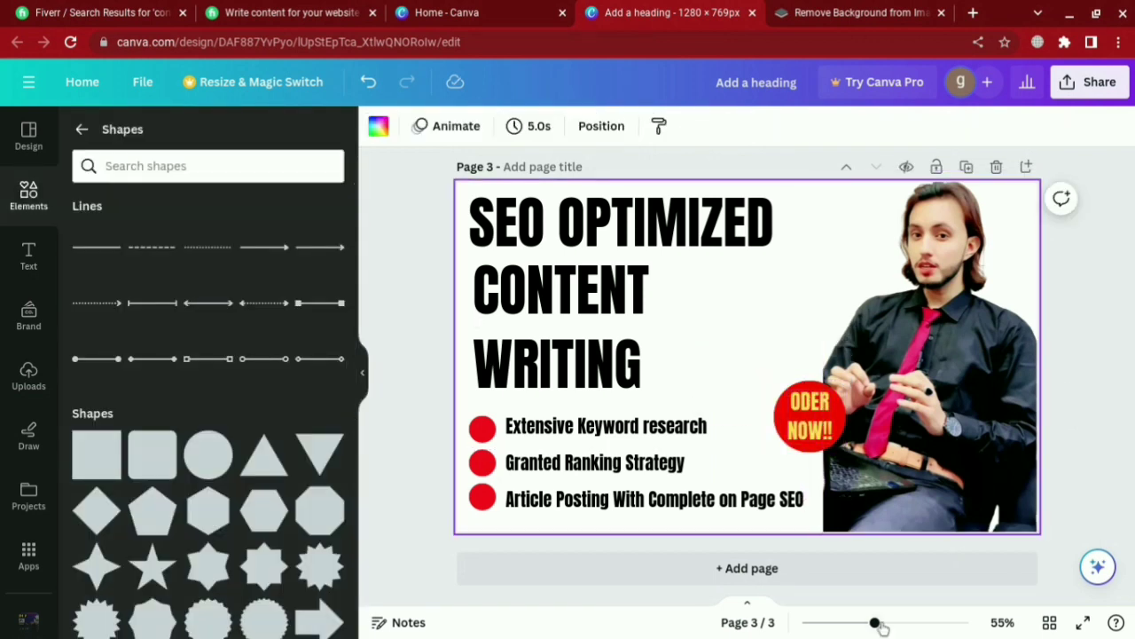
Step: Apply the Outline text effect to "ODER NOW!!" with the outline colour black, #000000
left_click_drag(874, 622, 892, 624)
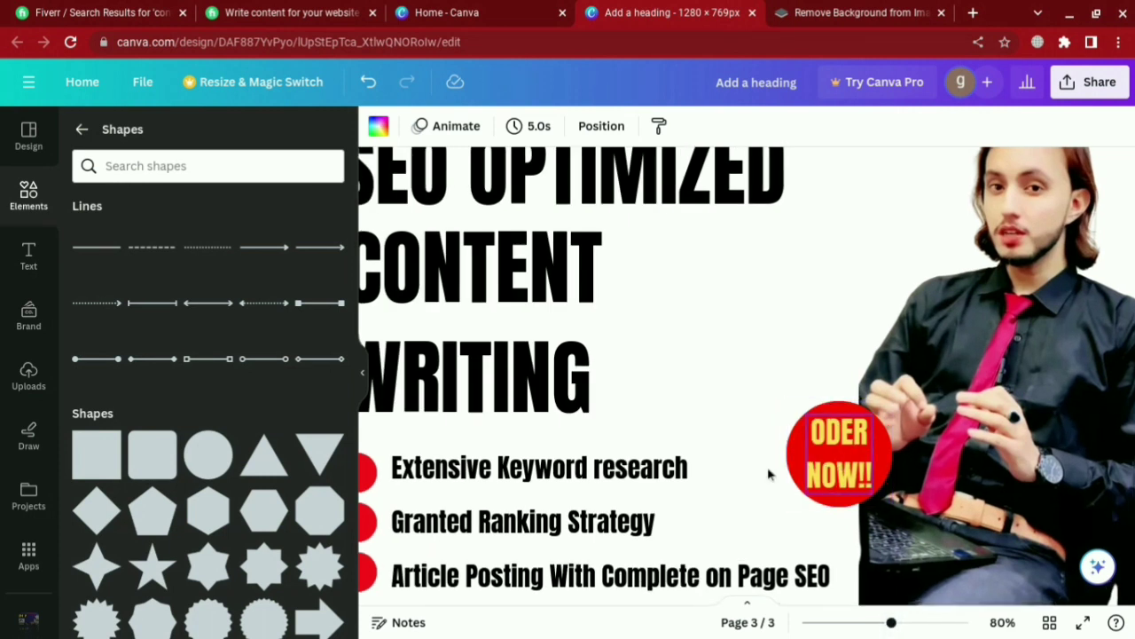
left_click(849, 461)
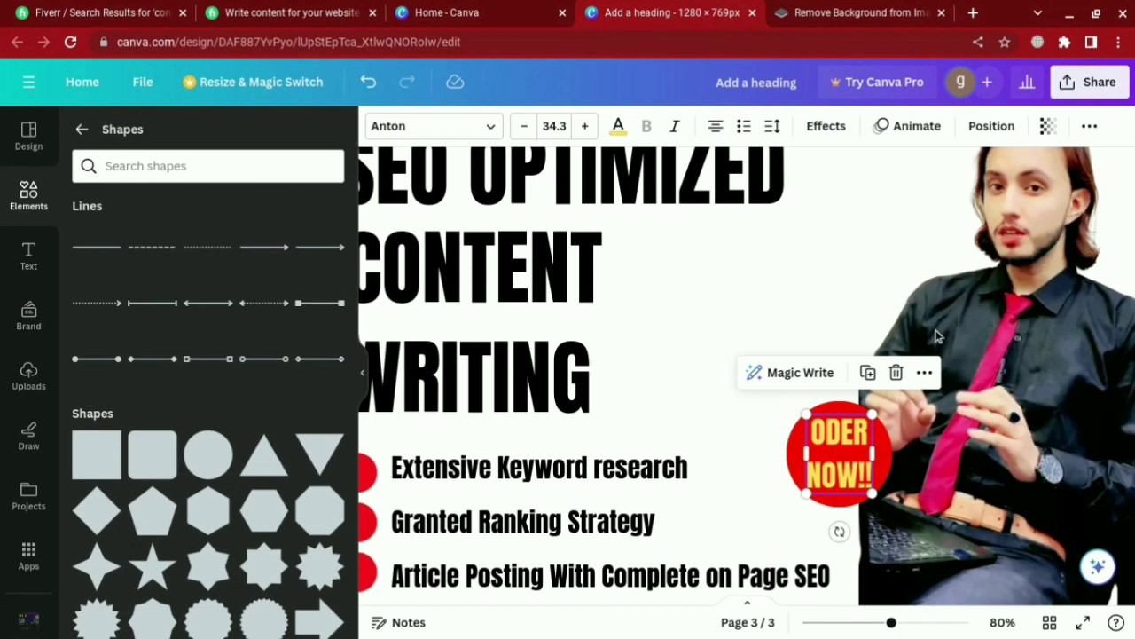
left_click(824, 129)
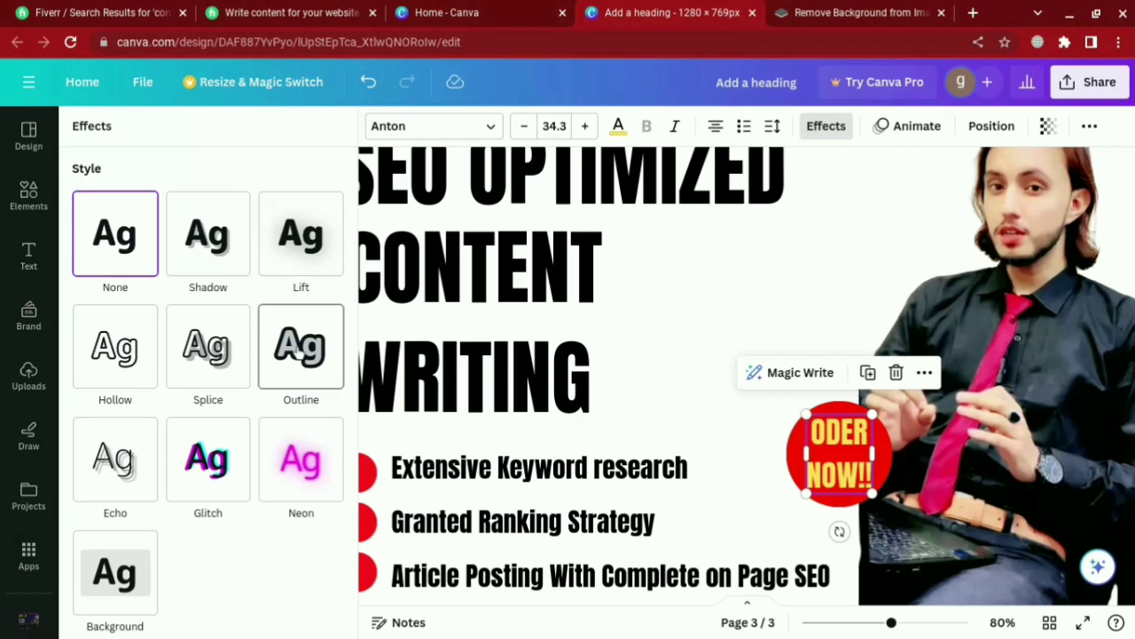
left_click(300, 351)
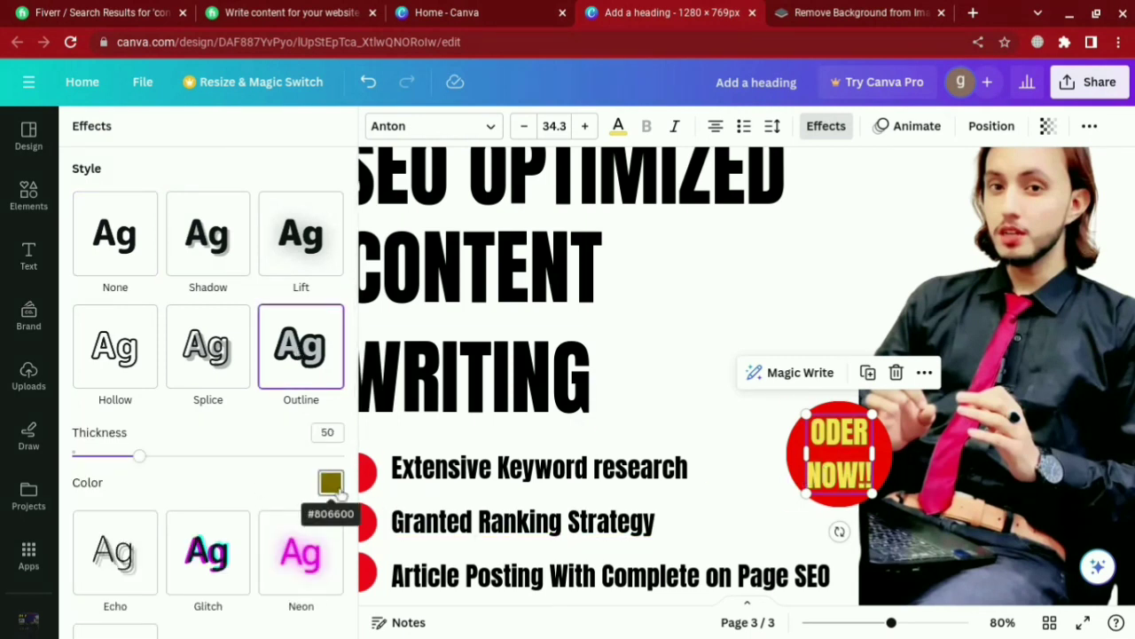
left_click(332, 486)
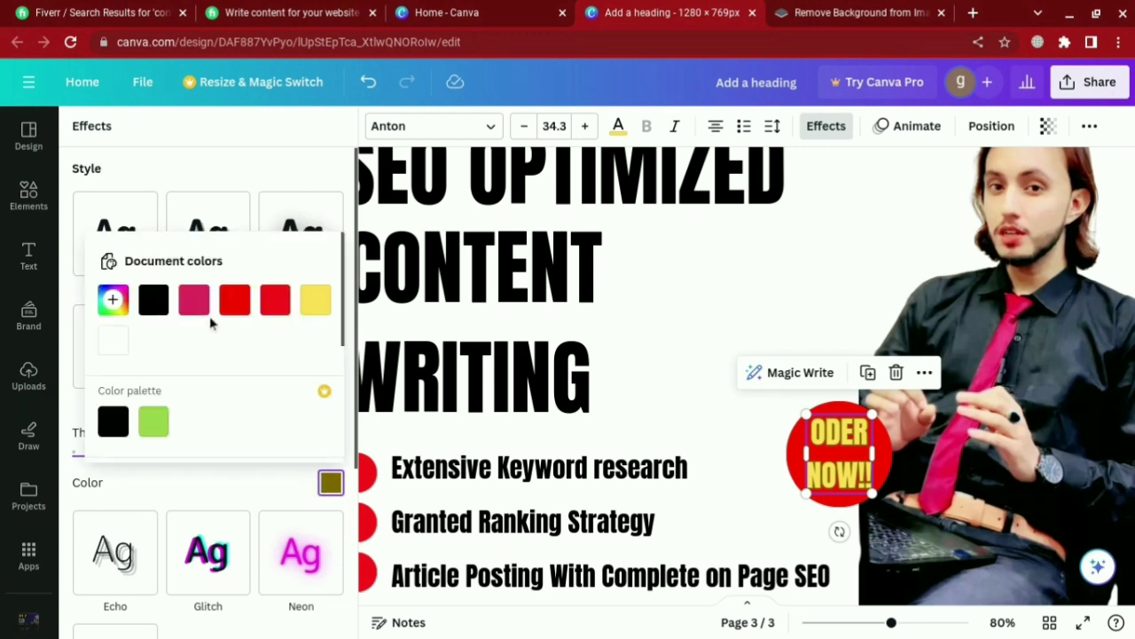
left_click(154, 302)
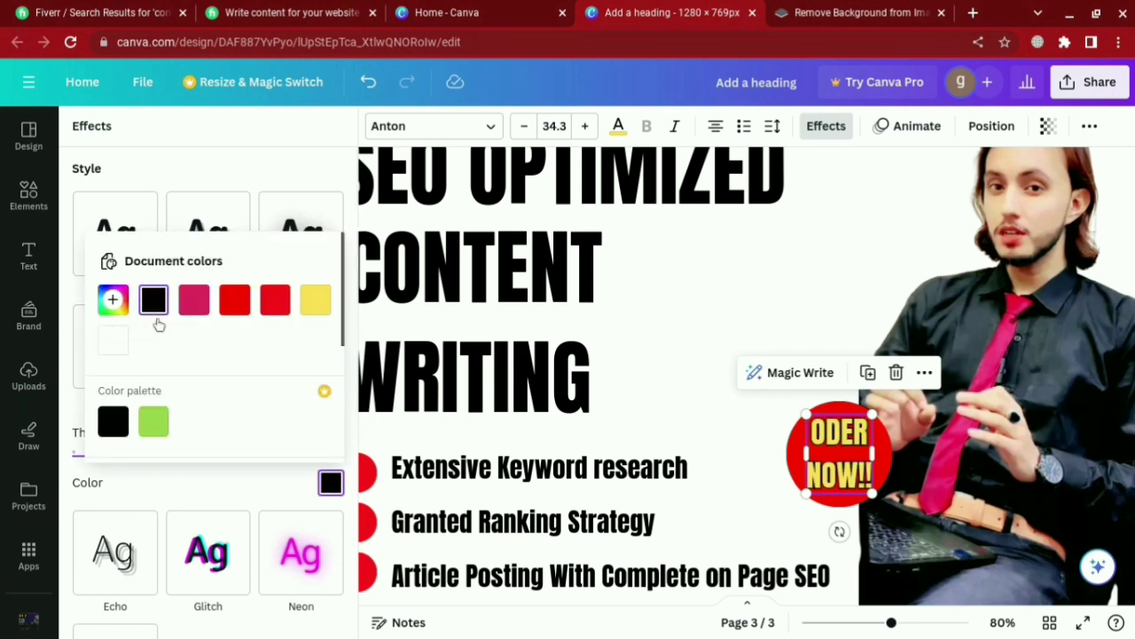
left_click(113, 341)
left_click(155, 302)
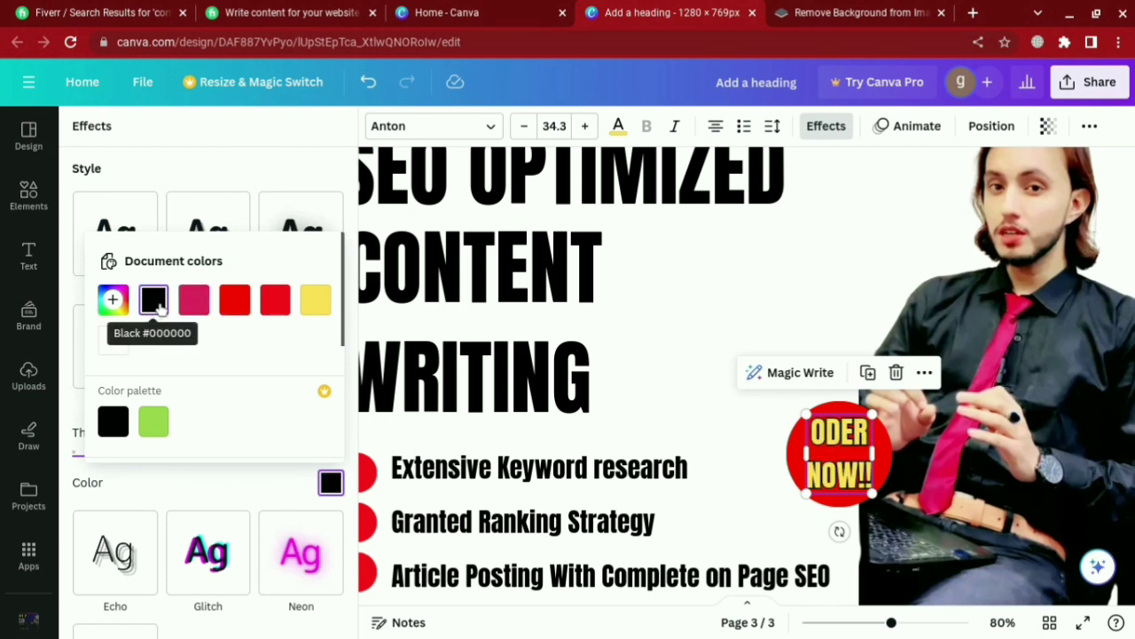
Step: Set the outline thickness of the "ODER NOW!!" text to 80
left_click(288, 179)
left_click_drag(151, 453, 182, 492)
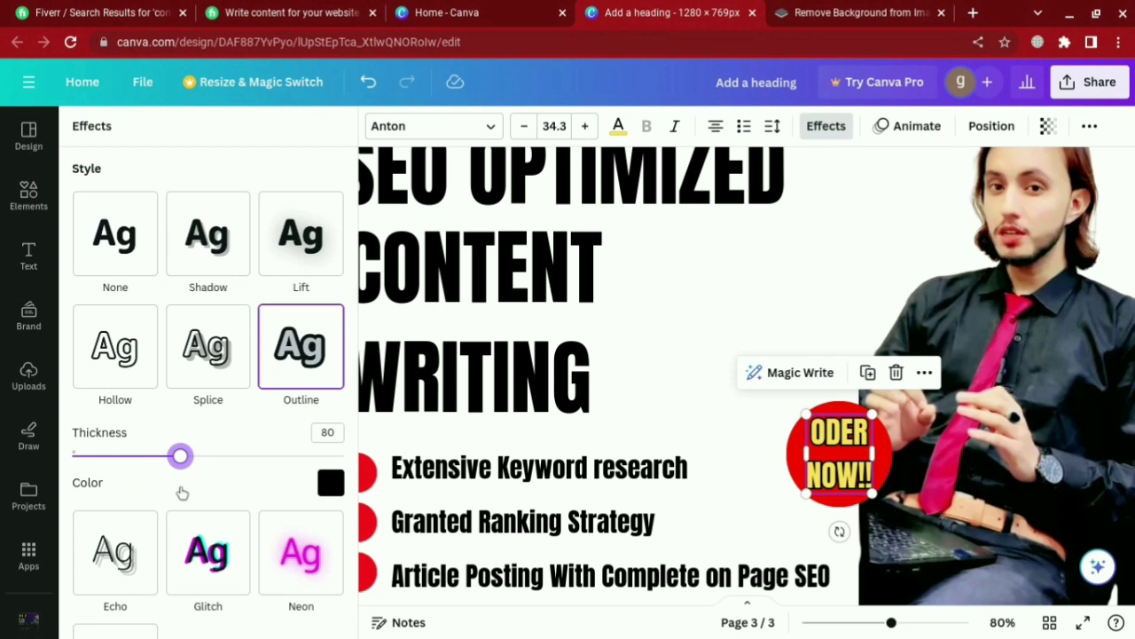
left_click_drag(181, 493, 178, 492)
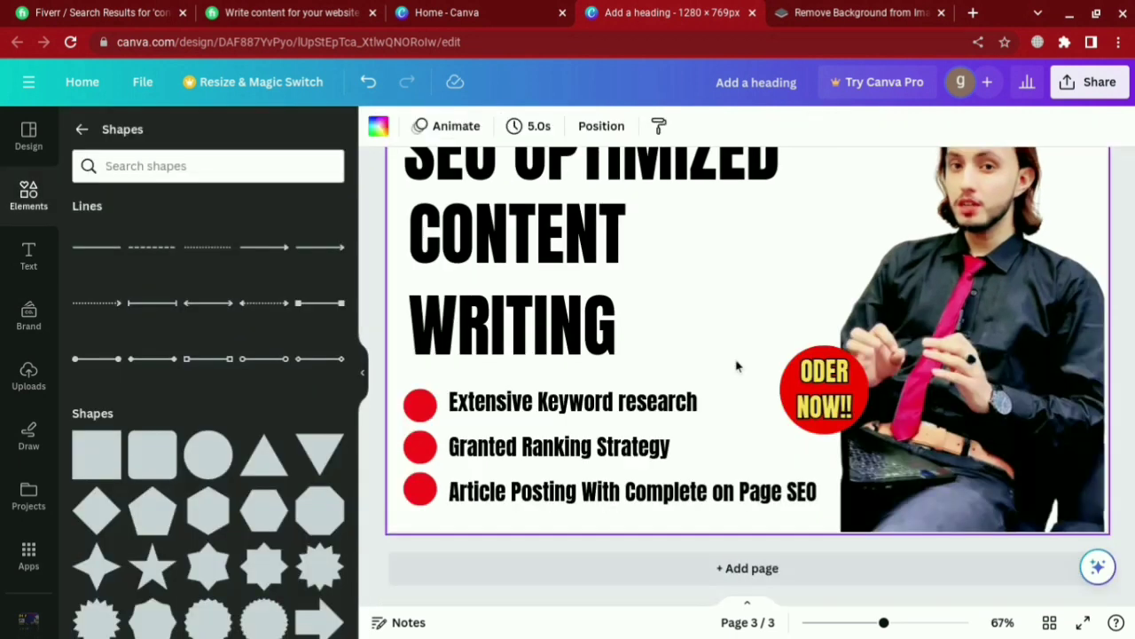
Step: Try several gradients as the page background and fill it with the turquoise-to-dark-blue one
scroll(736, 362, "down", 2)
scroll(736, 245, "up", 1)
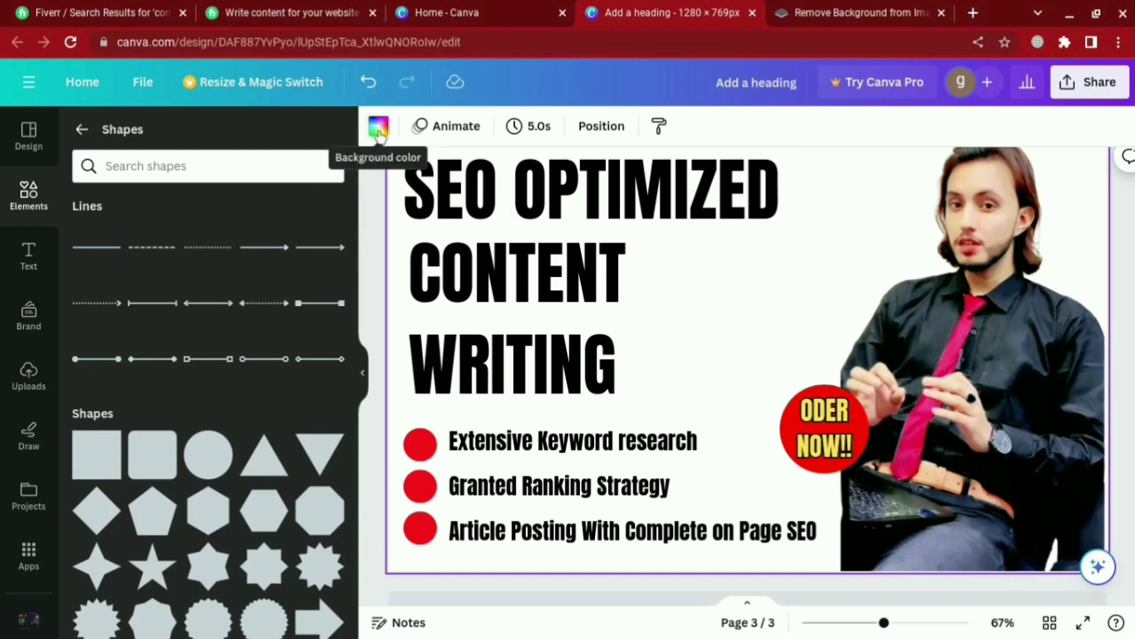
left_click(379, 129)
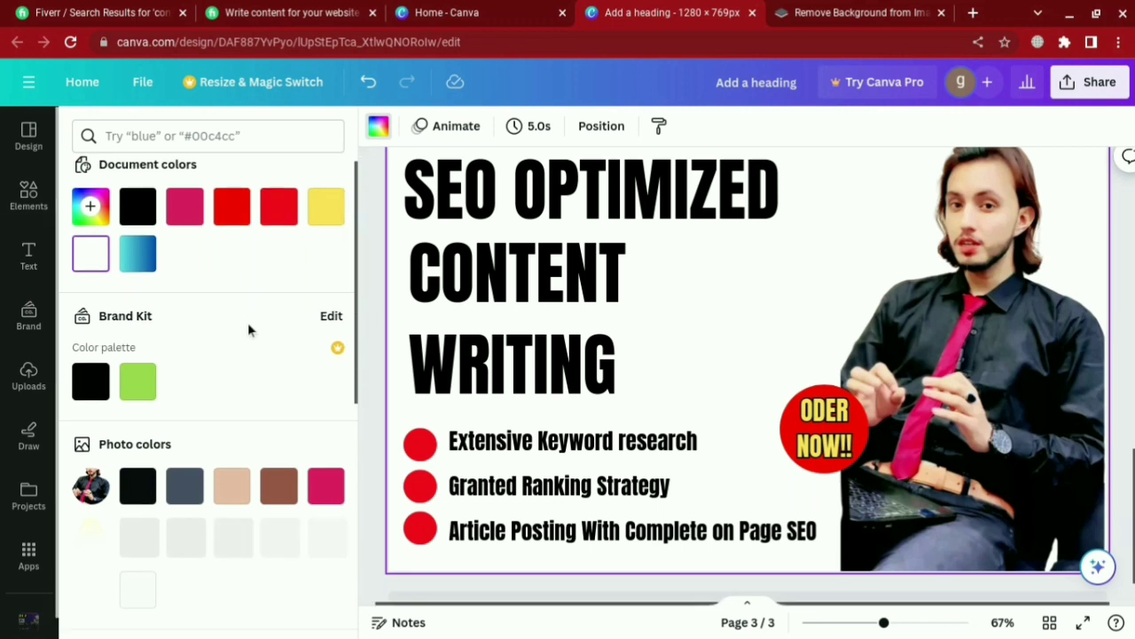
scroll(248, 322, "down", 5)
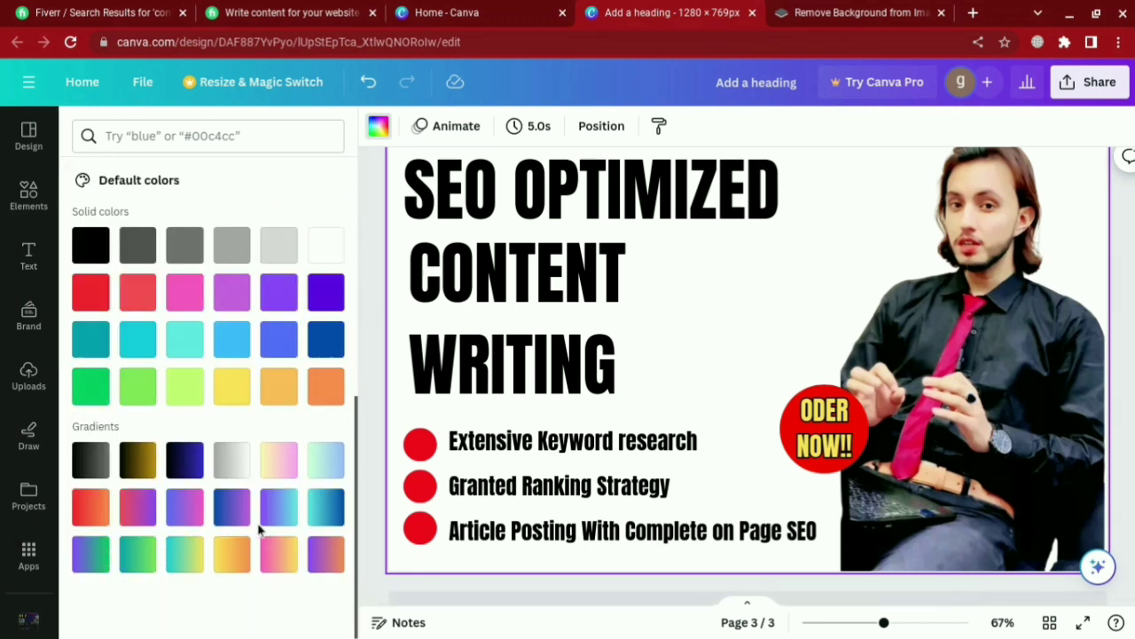
left_click(279, 507)
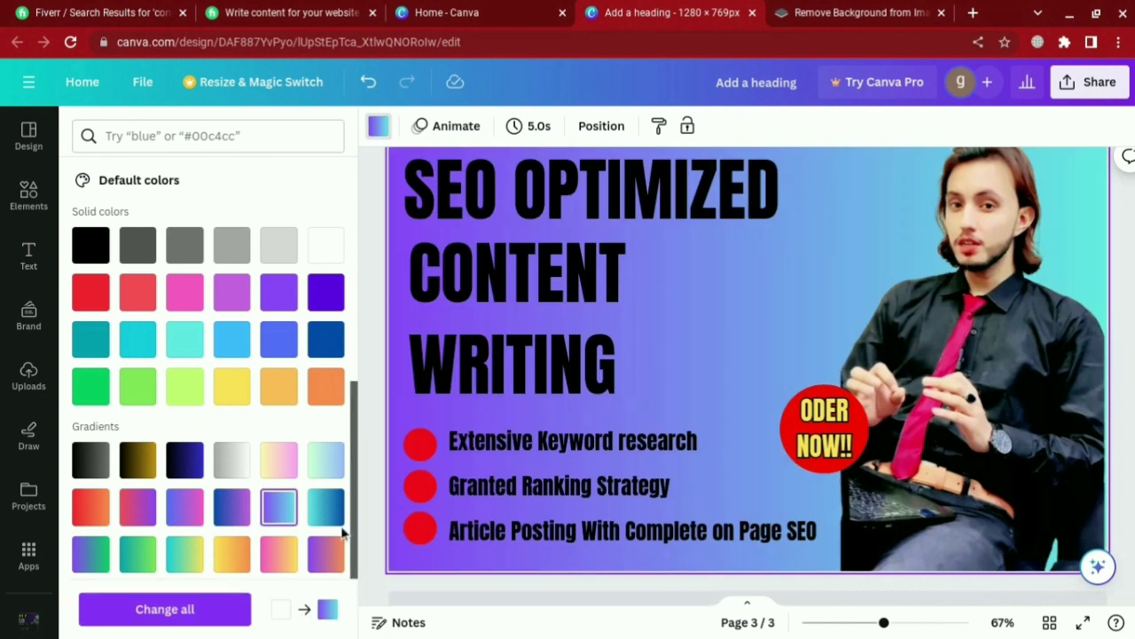
left_click(326, 508)
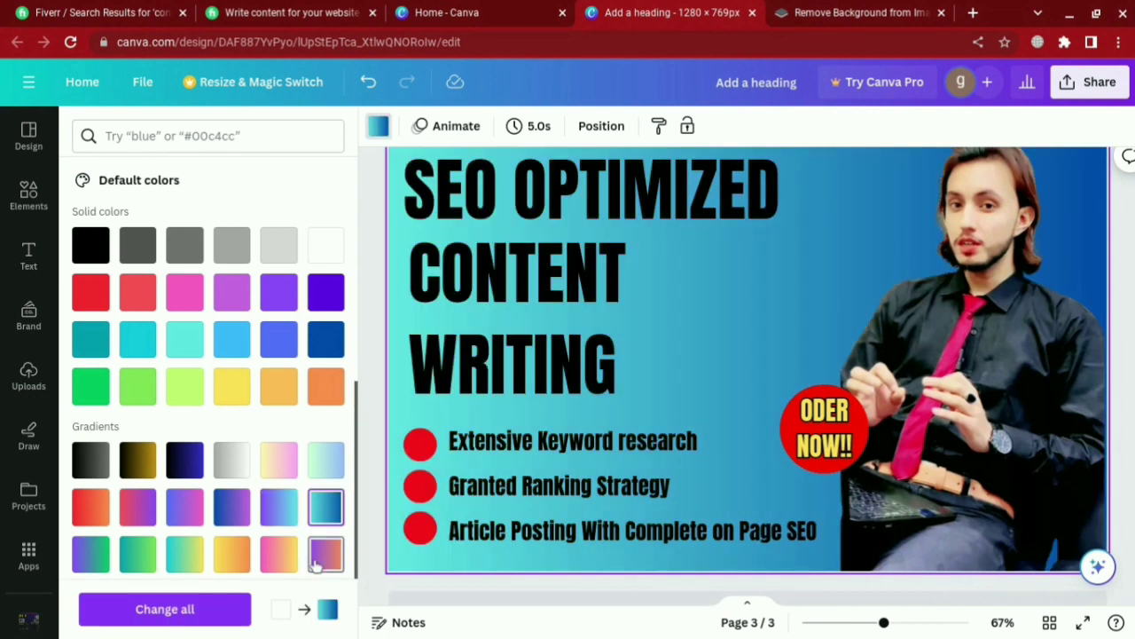
left_click(326, 553)
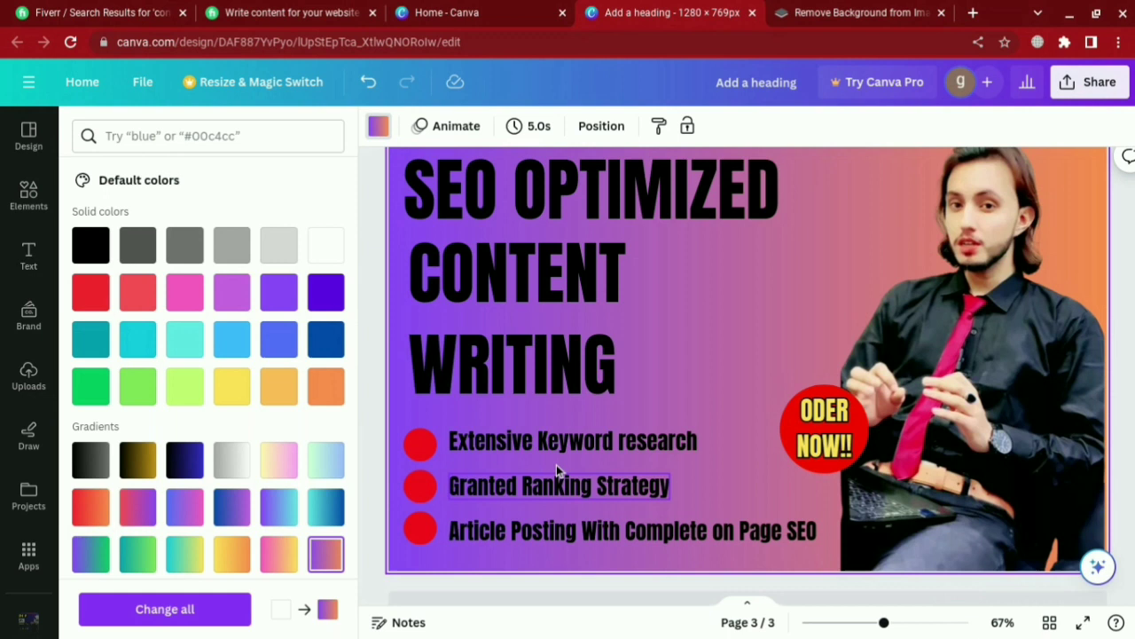
left_click(193, 563)
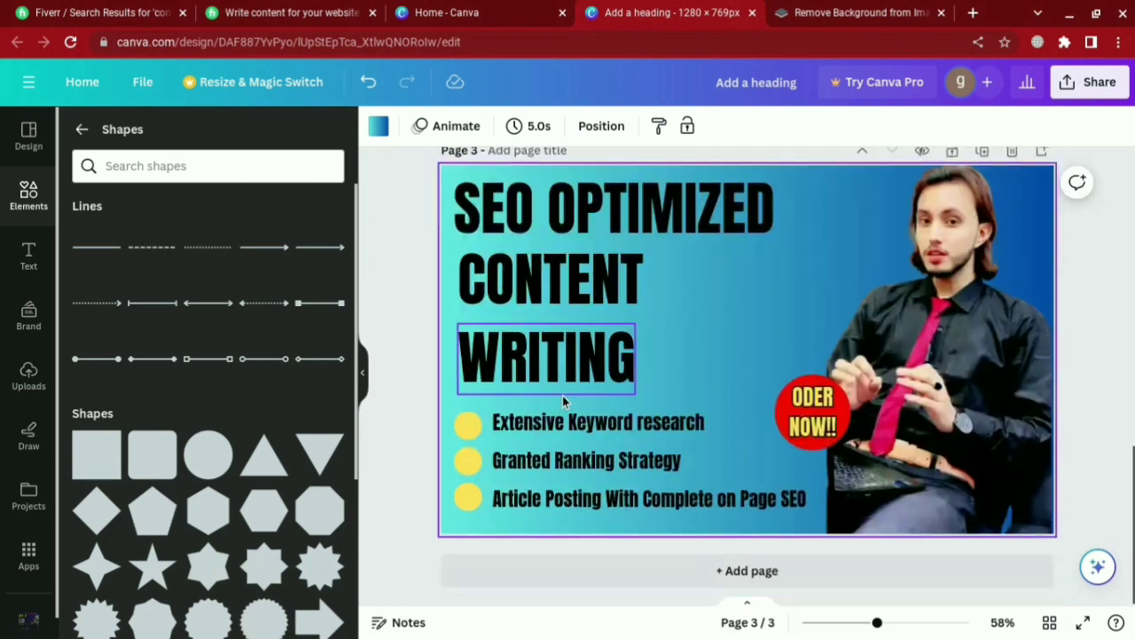
left_click(657, 227)
left_click(658, 222)
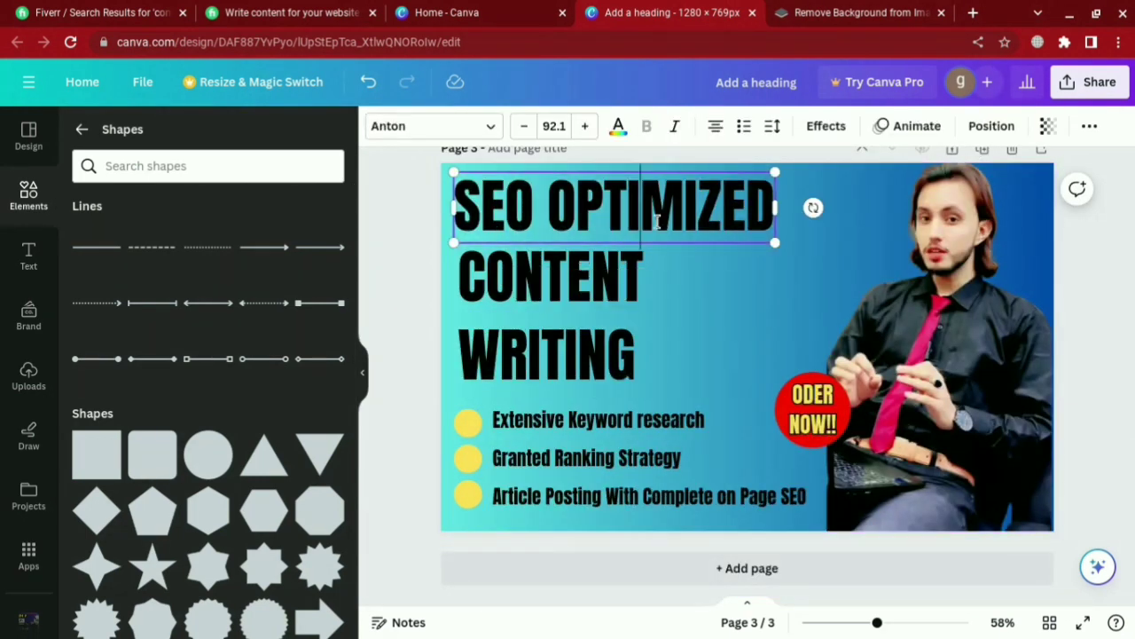
triple_click(658, 222)
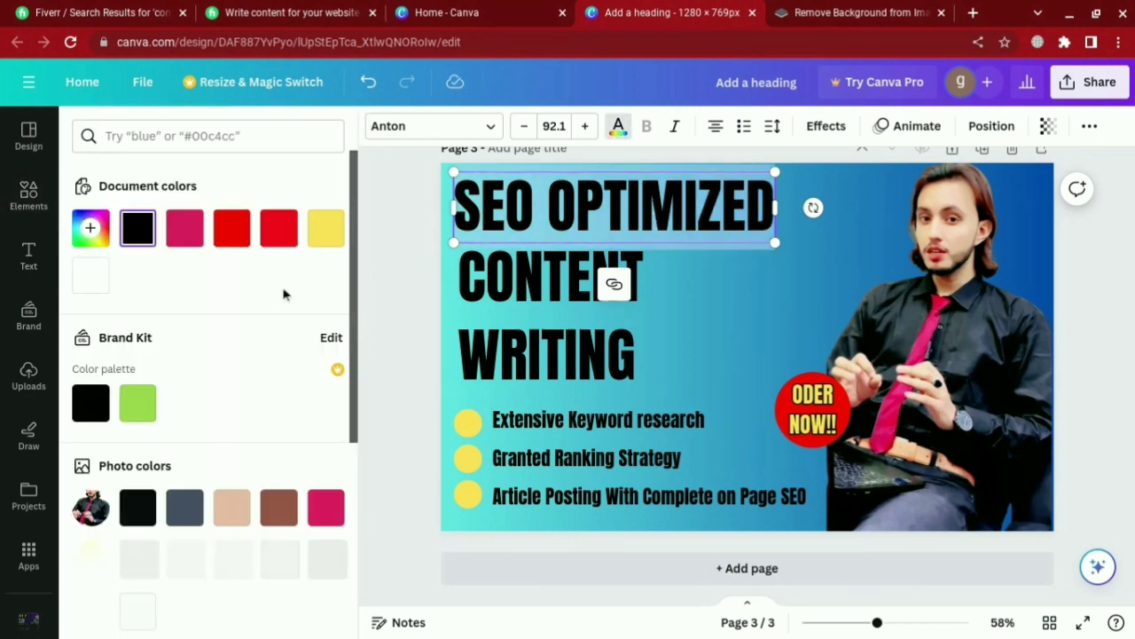
scroll(180, 341, "down", 3)
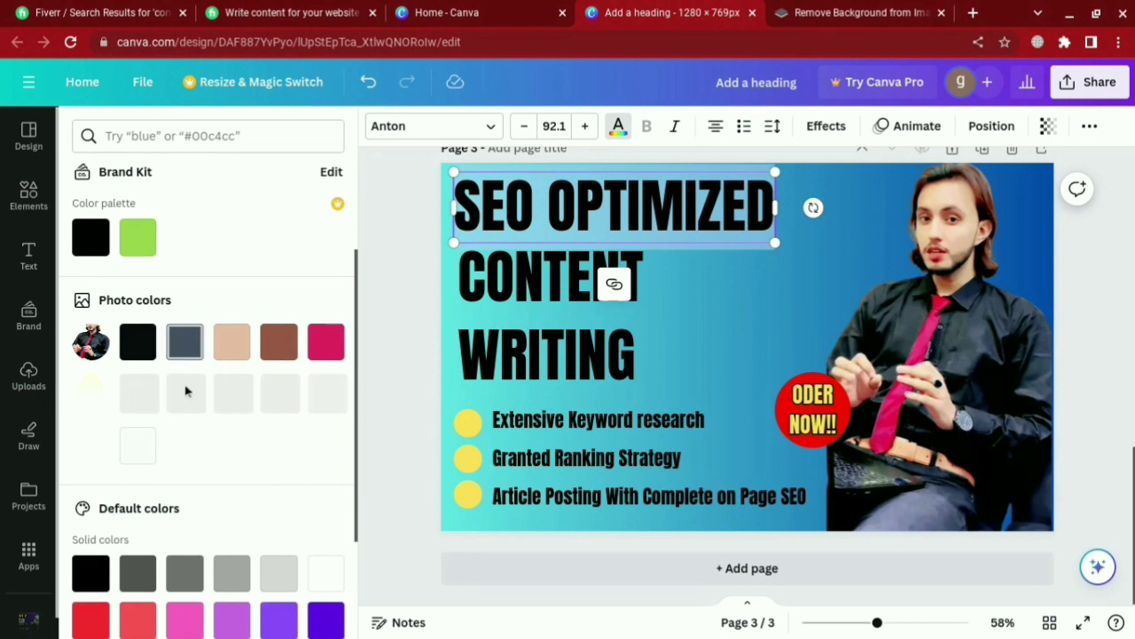
scroll(185, 391, "down", 3)
scroll(213, 532, "up", 5)
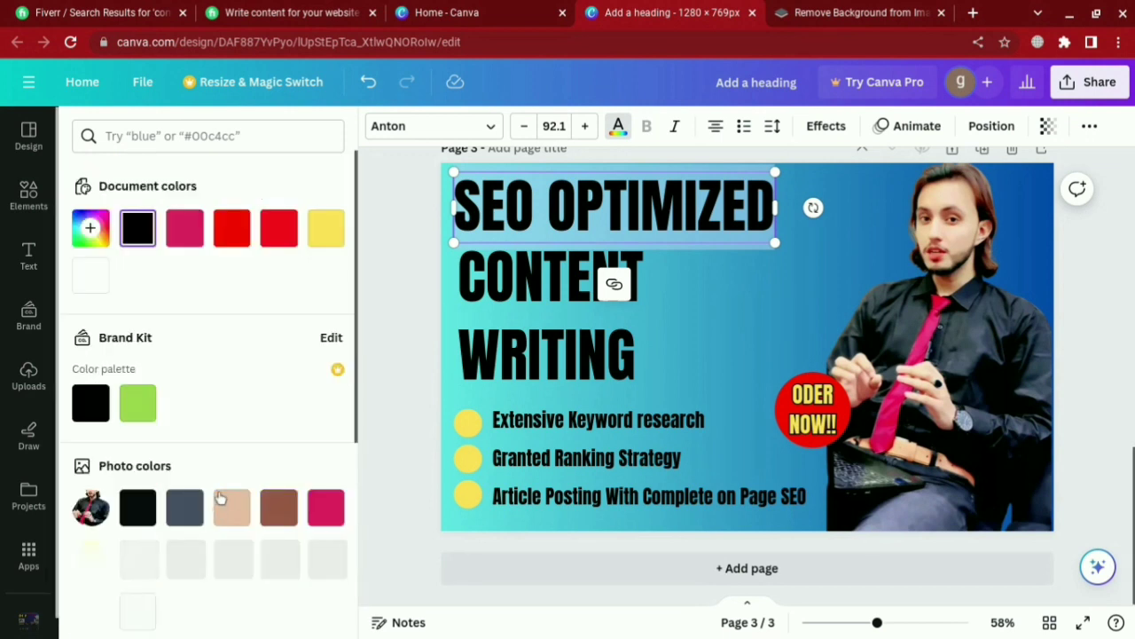
left_click(90, 228)
mouse_move(151, 372)
left_mouse_down()
mouse_move(188, 374)
mouse_move(151, 378)
left_mouse_up()
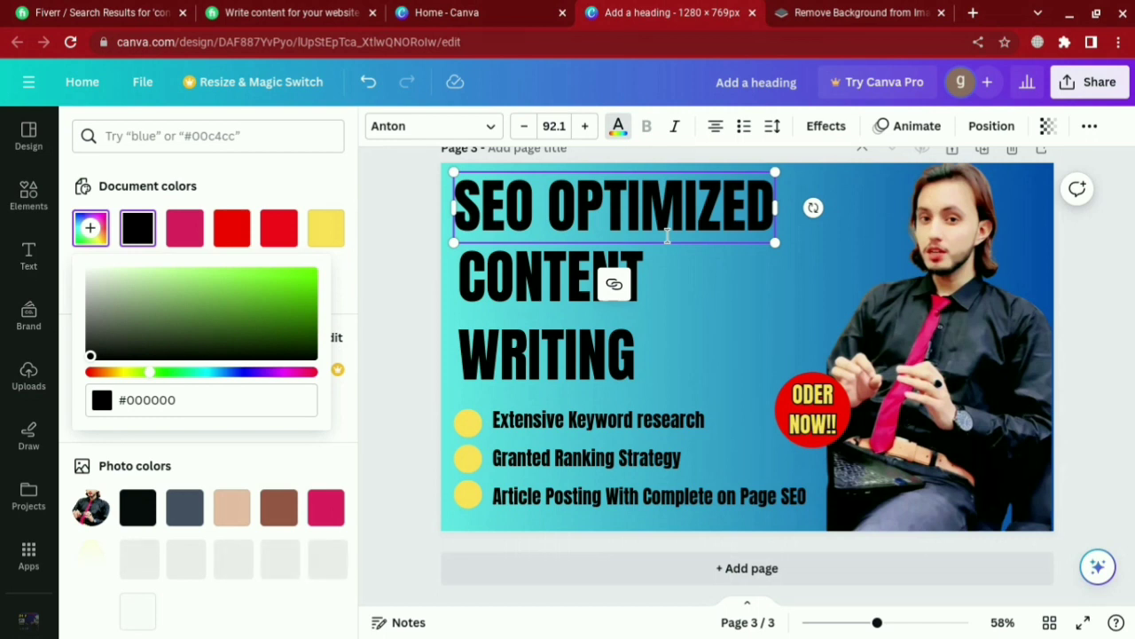
left_click(284, 188)
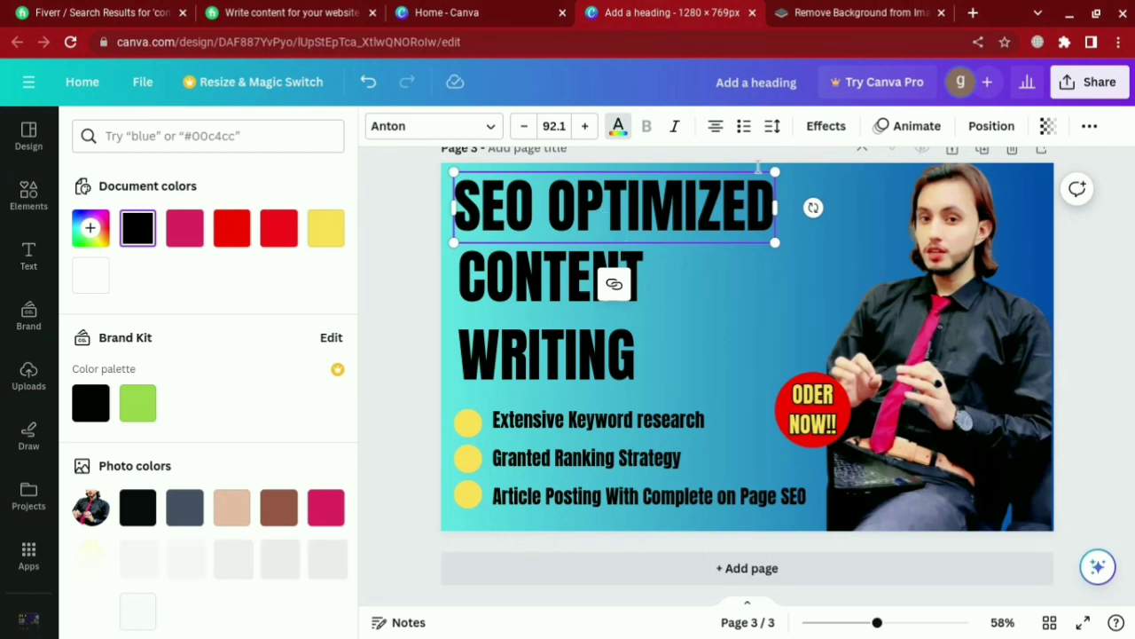
Step: Apply the Outline text effect to the "SEO OPTIMIZED" heading with a white outline and a thickness of 36
left_click(826, 126)
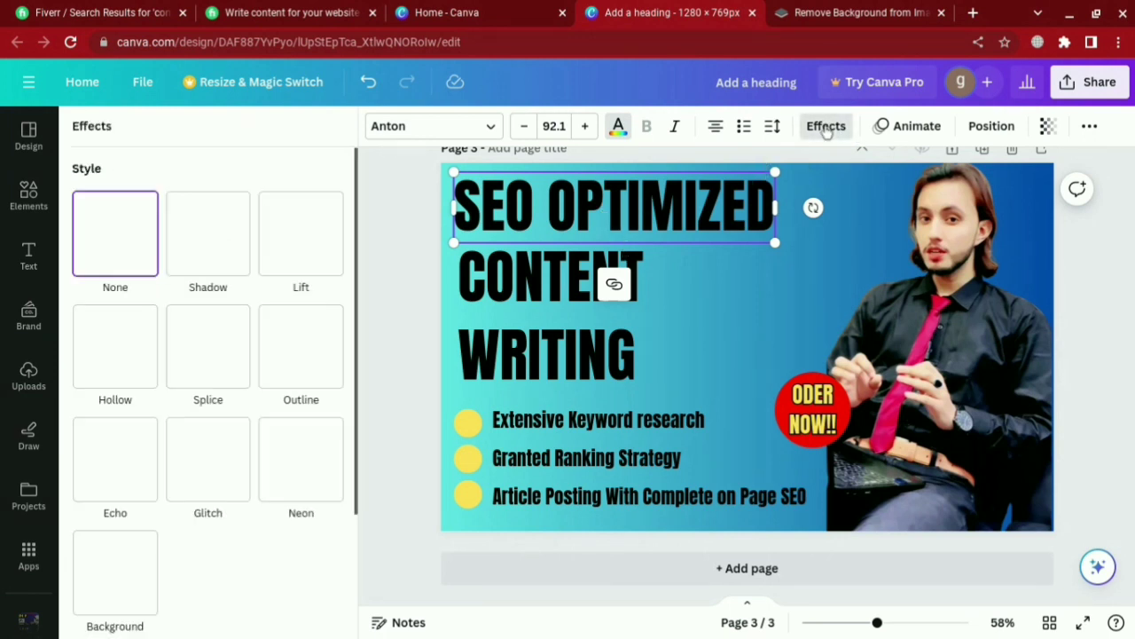
left_click(317, 368)
left_click(340, 352)
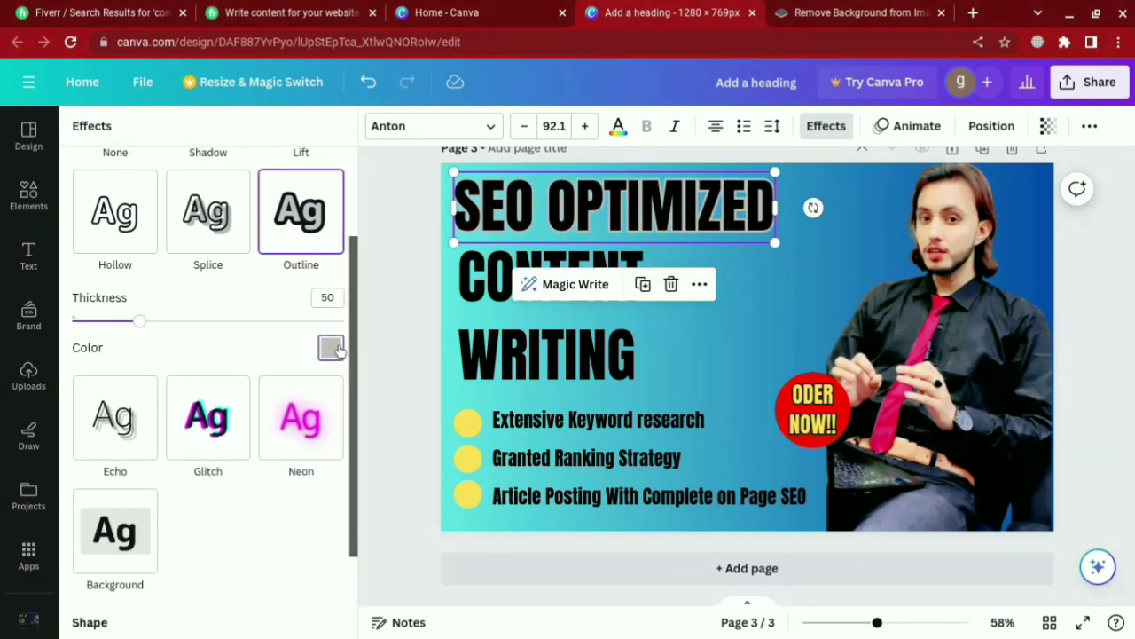
left_click(331, 347)
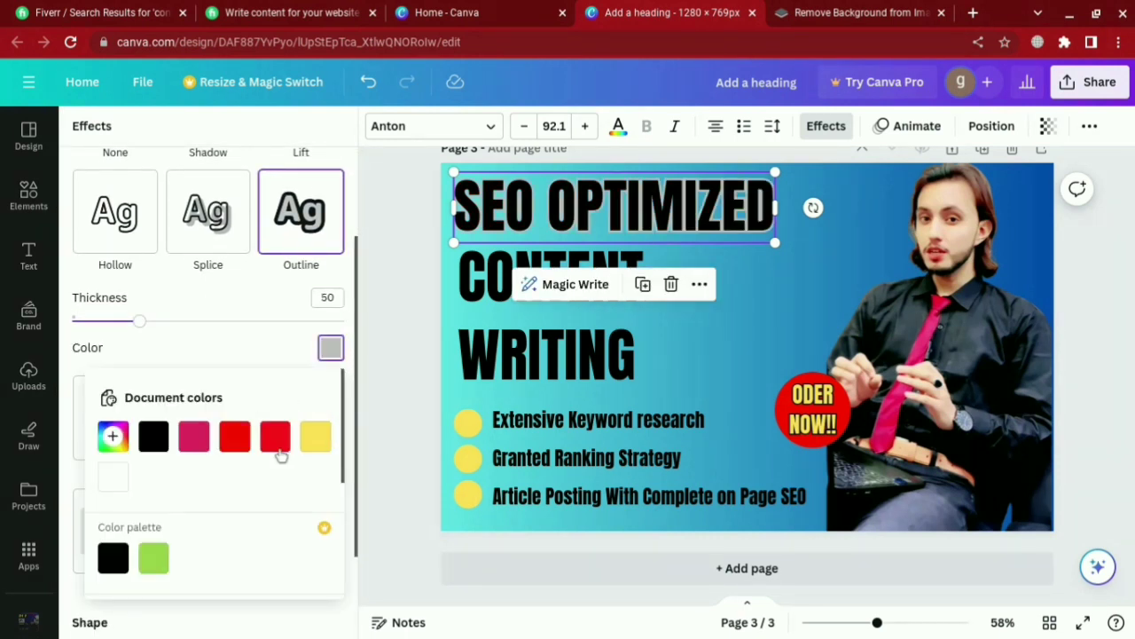
left_click(113, 479)
left_click_drag(142, 321, 123, 328)
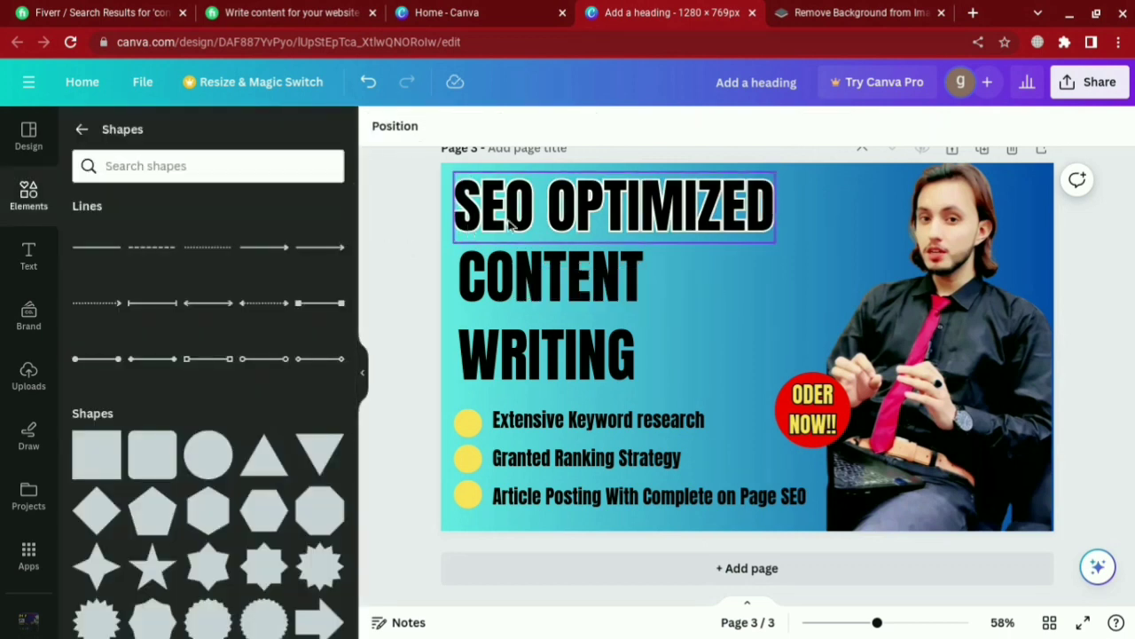
Step: Colour the "CONTENT" heading text white
left_click(548, 293)
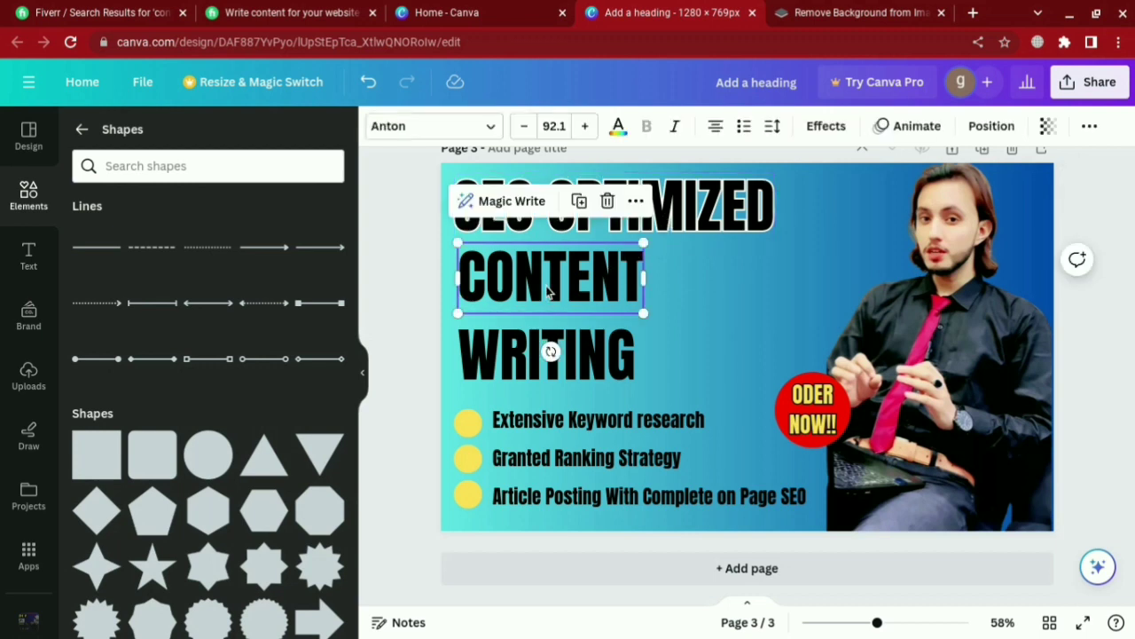
left_click(619, 127)
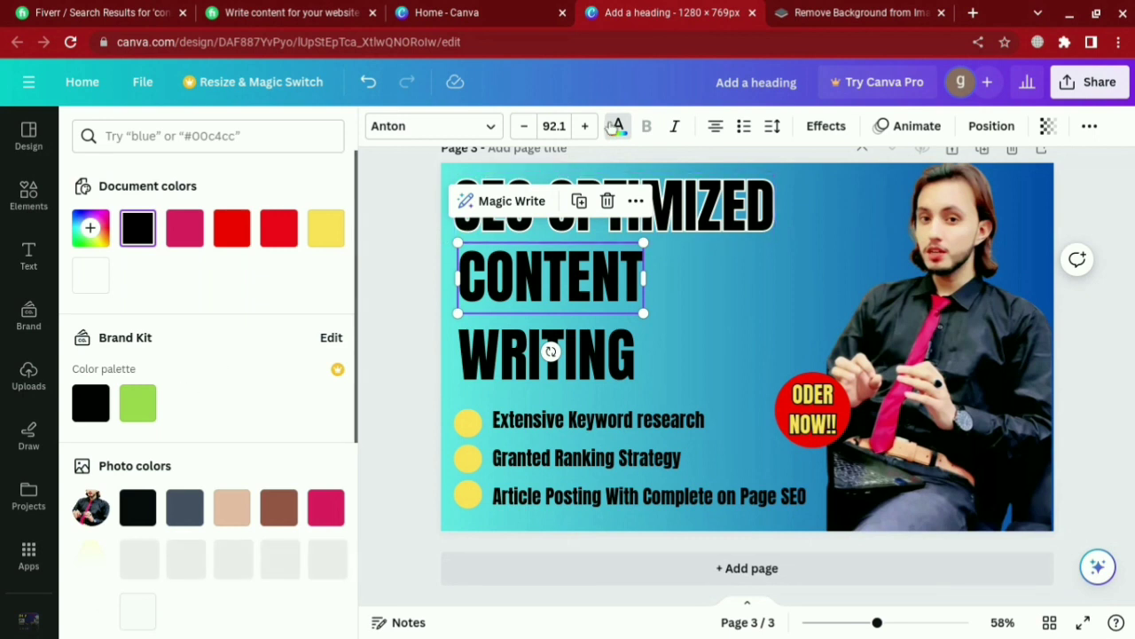
left_click(90, 275)
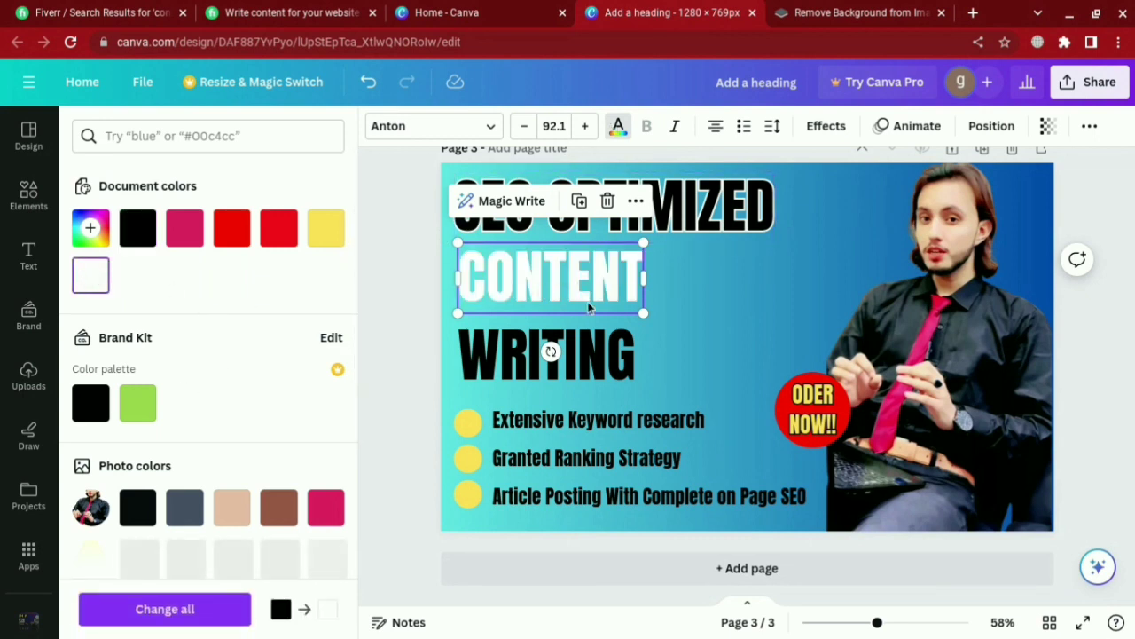
Step: Apply the Outline text effect to the "CONTENT" heading with a black outline and a thickness of 60
left_click(824, 130)
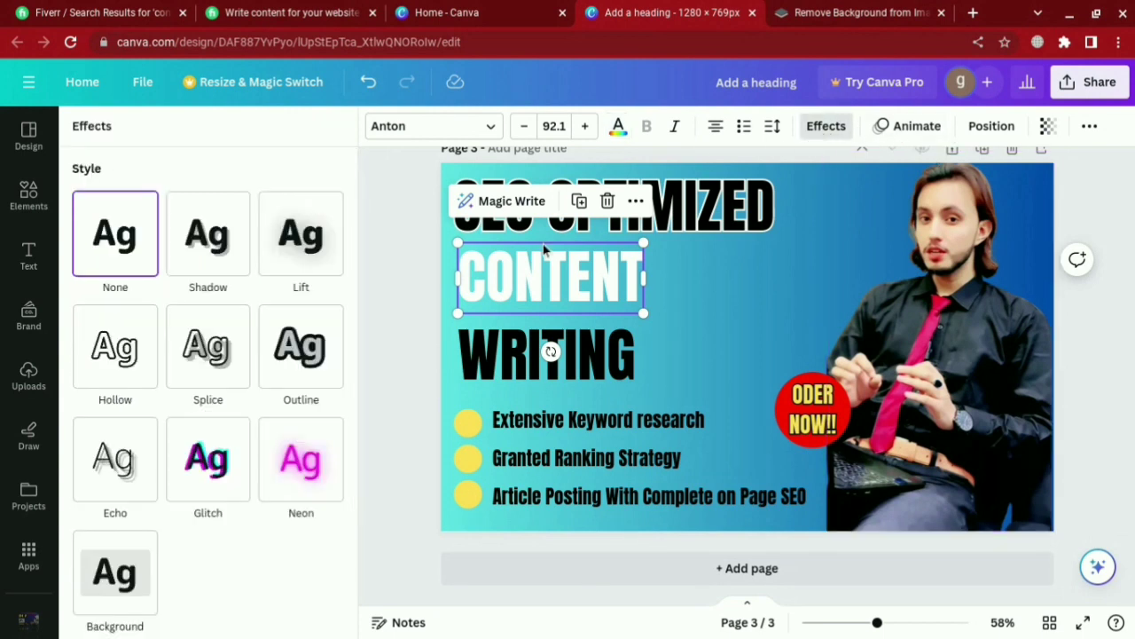
left_click(309, 368)
scroll(311, 362, "down", 1)
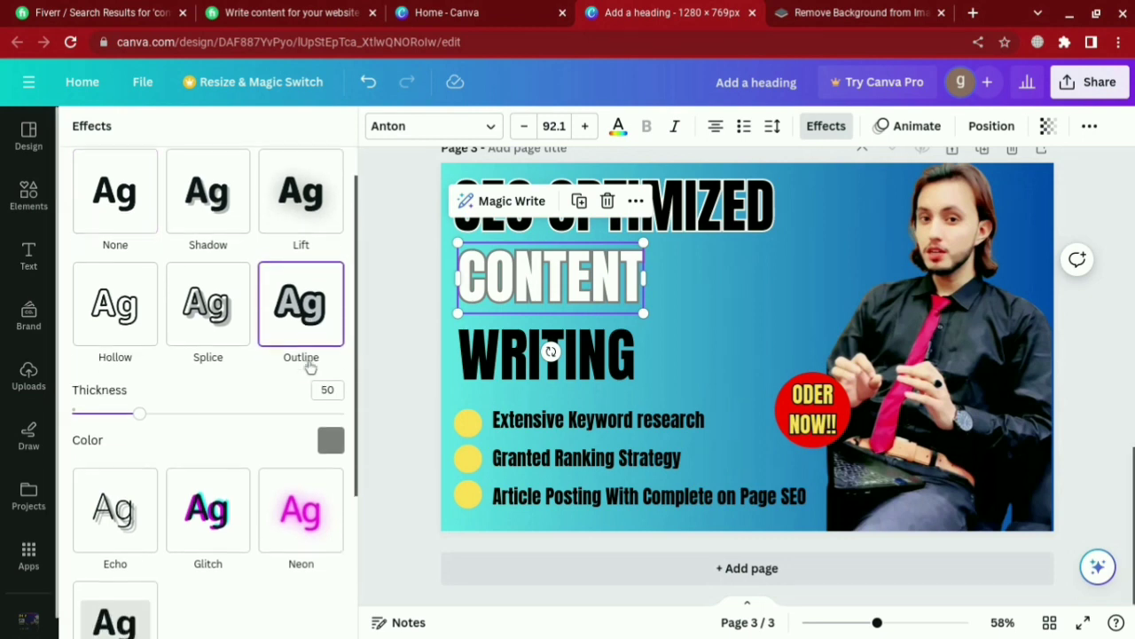
left_click(331, 432)
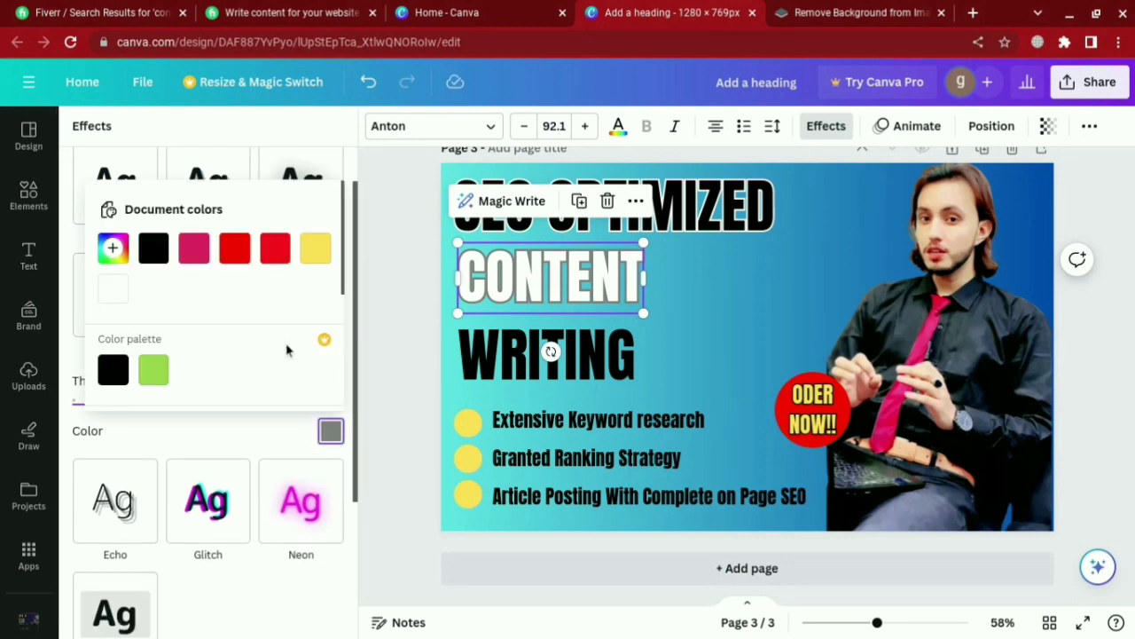
left_click(153, 249)
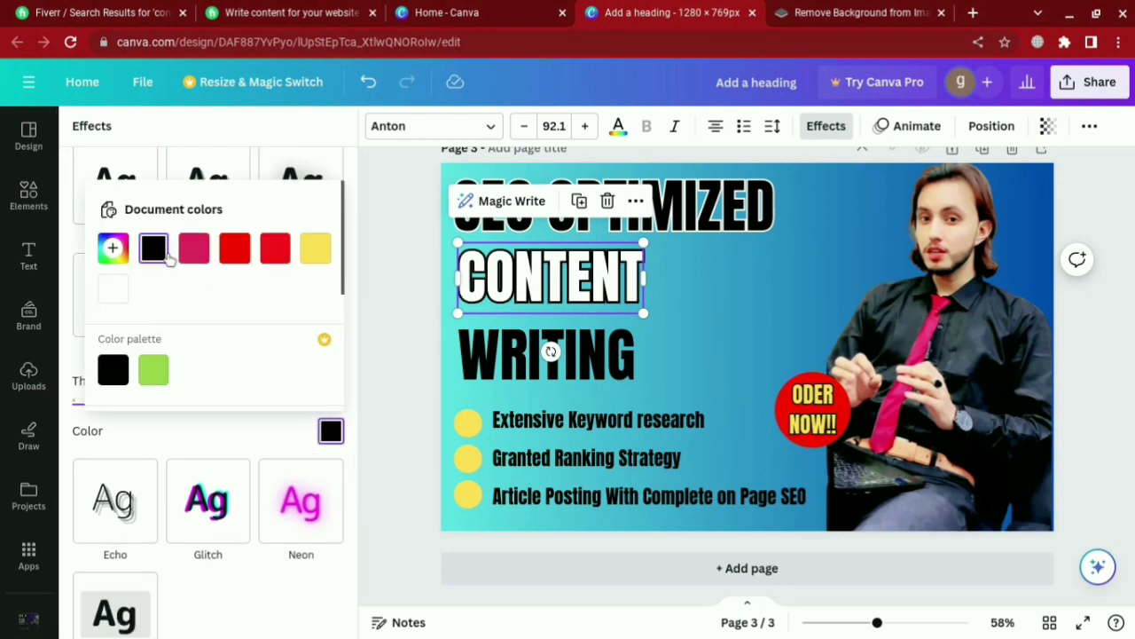
left_click(357, 145)
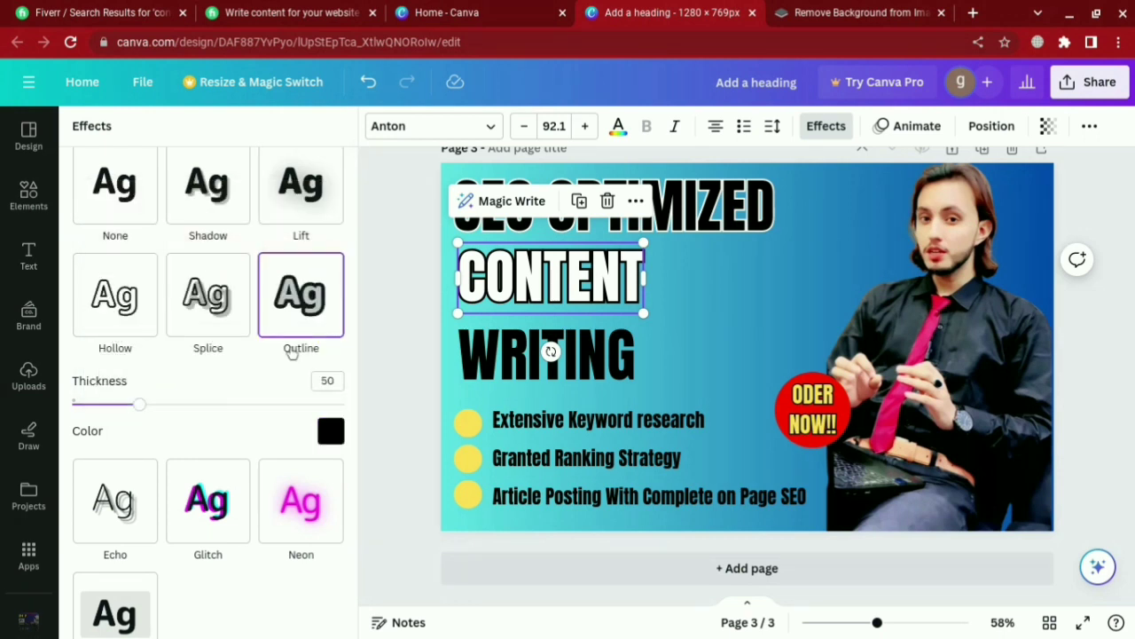
mouse_move(138, 408)
left_mouse_down()
mouse_move(187, 406)
mouse_move(153, 404)
left_mouse_up()
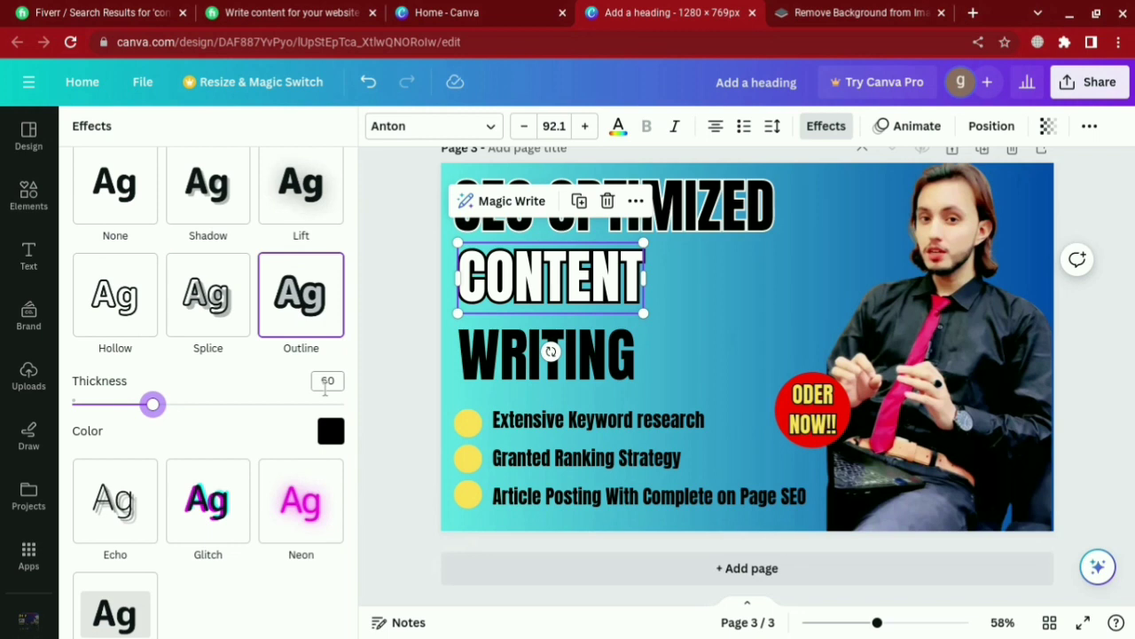
left_click(697, 296)
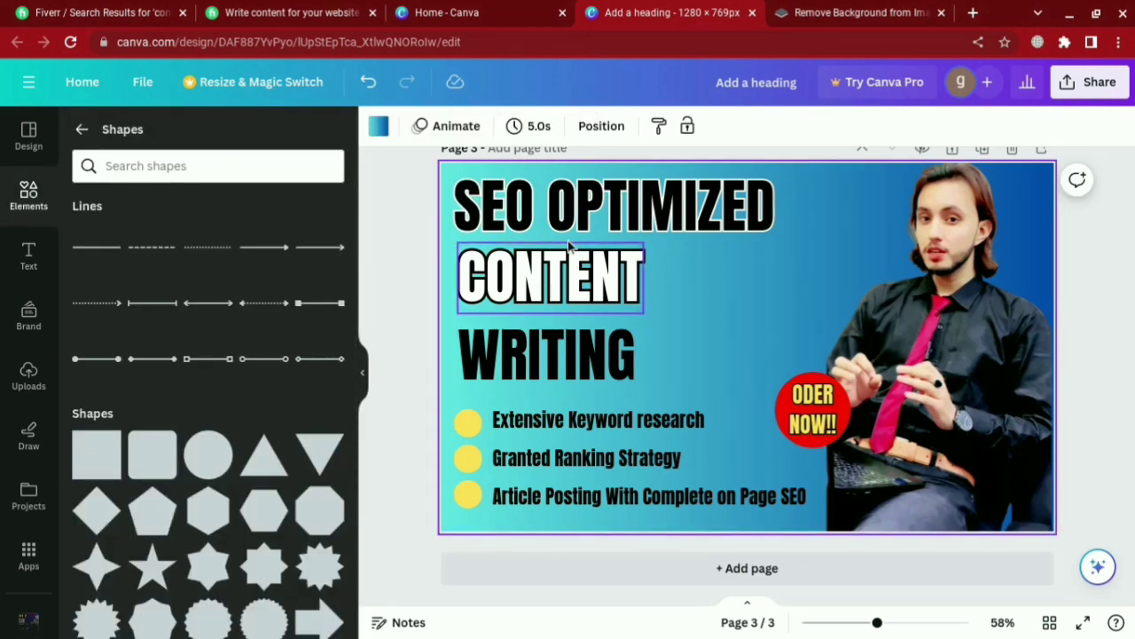
Step: Apply the Outline text effect to the "WRITING" heading with a white outline and a thickness of 52
left_click(533, 353)
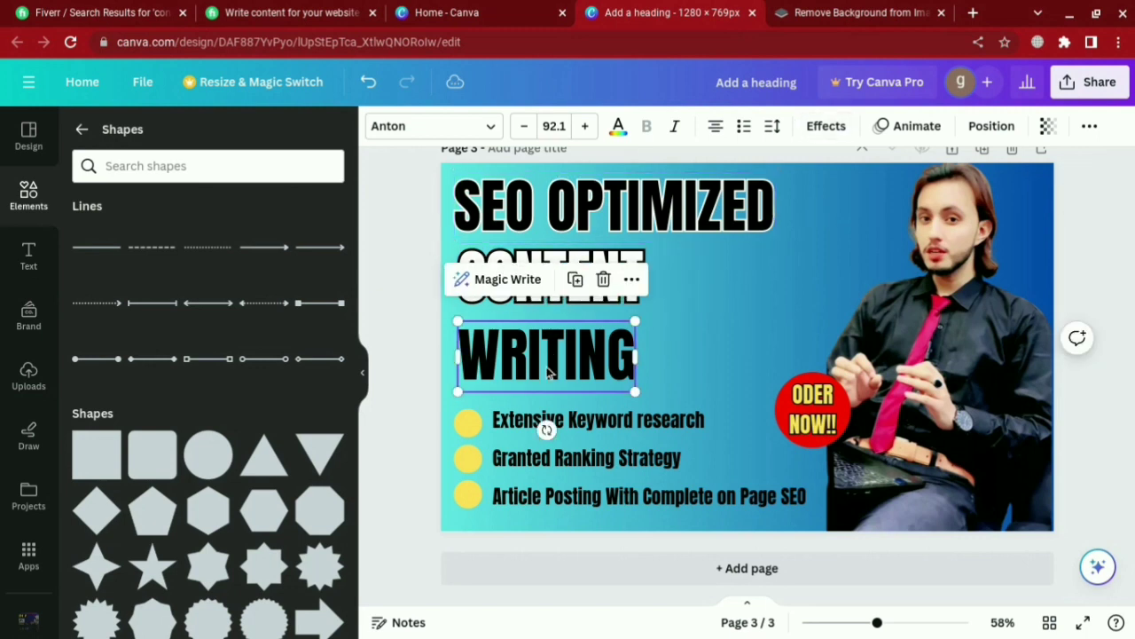
left_click(817, 127)
left_click(333, 370)
scroll(334, 373, "down", 2)
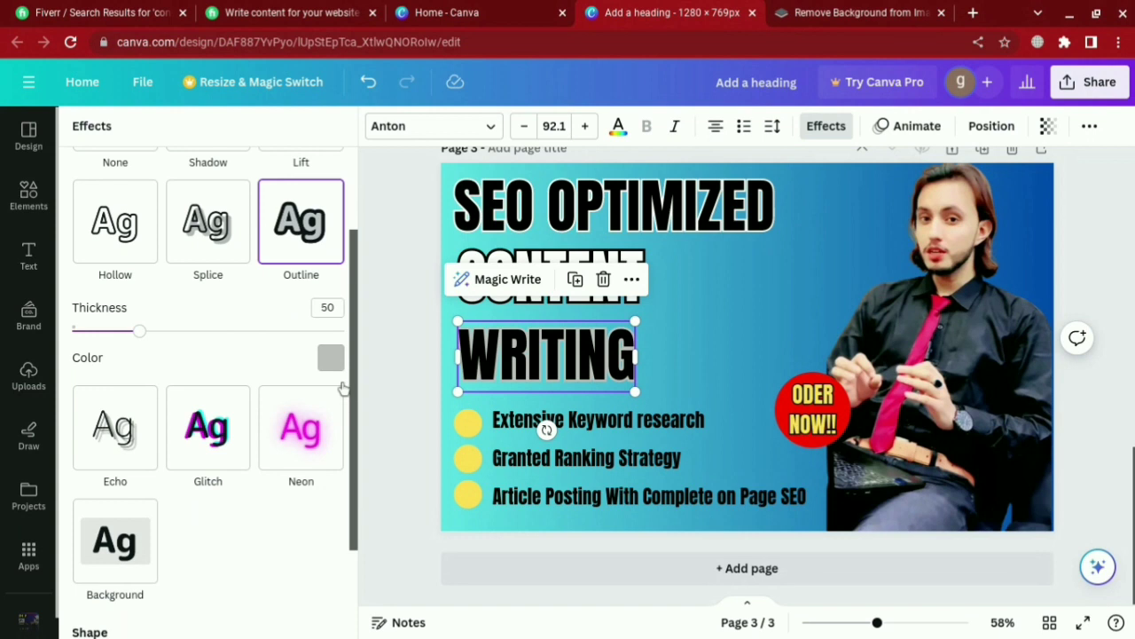
left_click(331, 359)
left_click(115, 488)
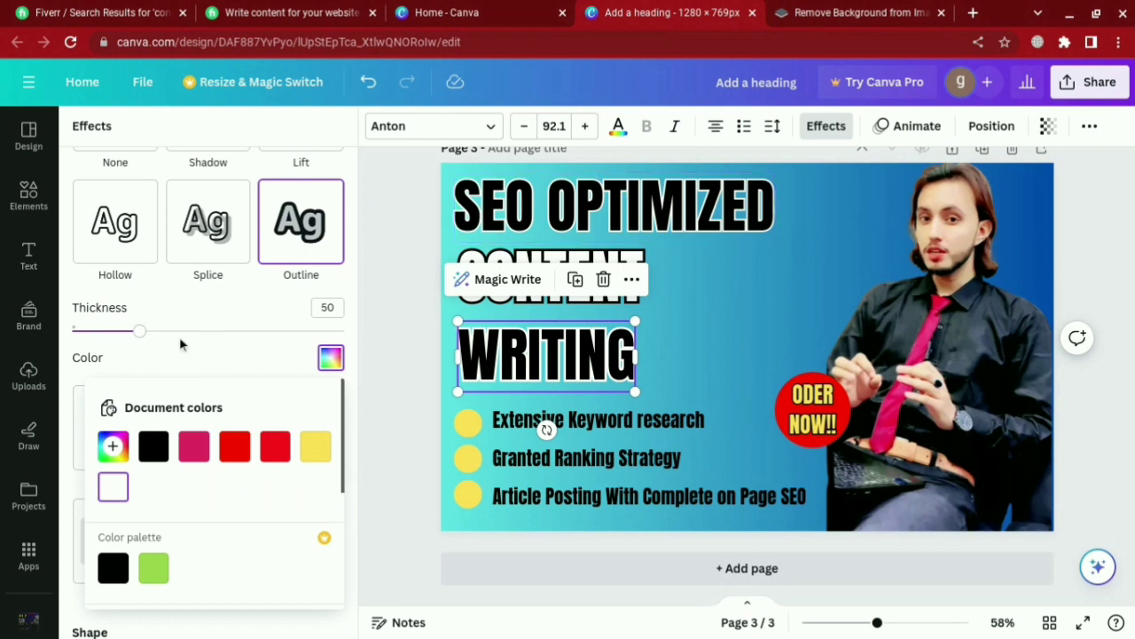
left_click_drag(167, 338, 143, 349)
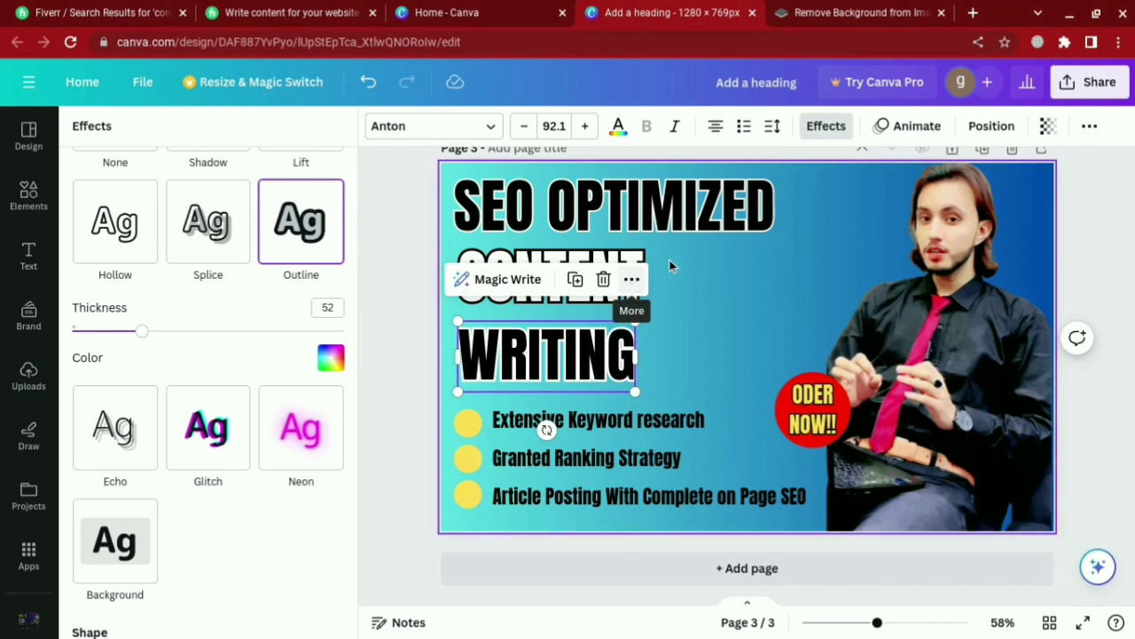
Step: Check the outline thickness of "SEO OPTIMIZED" and reduce the "WRITING" outline to about the same thickness
left_click(550, 216)
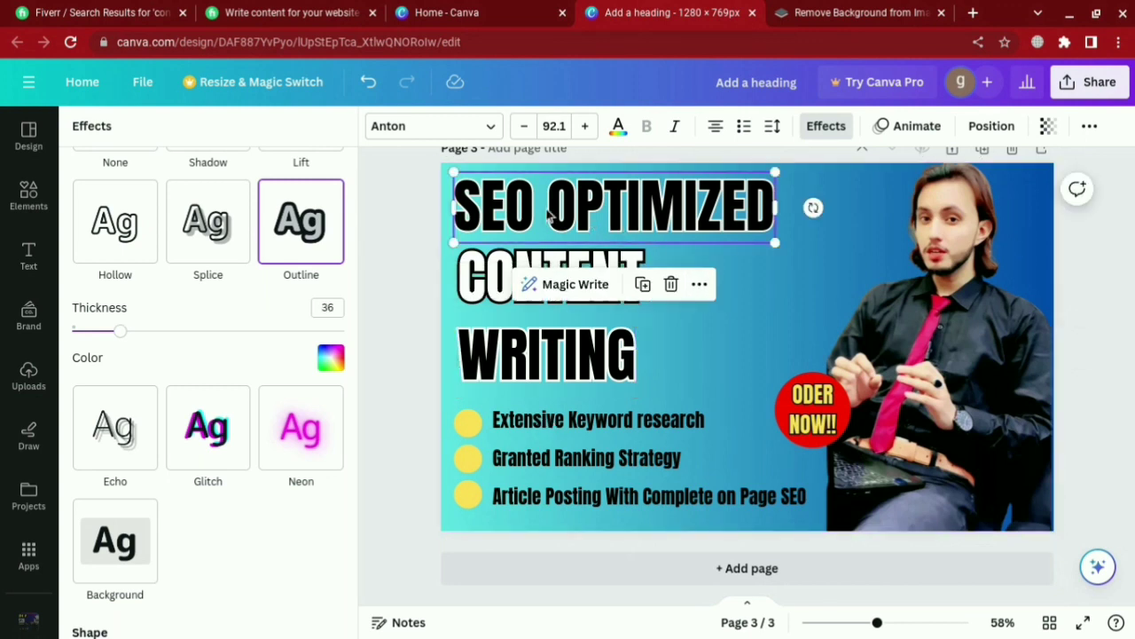
left_click(529, 352)
left_click(331, 308)
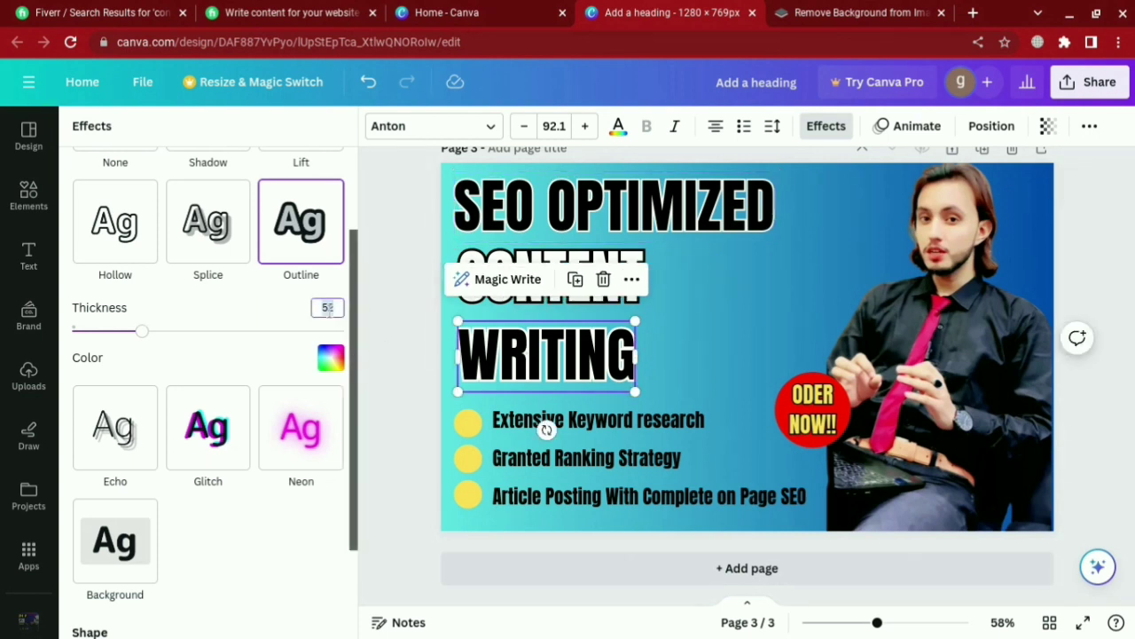
left_click_drag(143, 331, 122, 340)
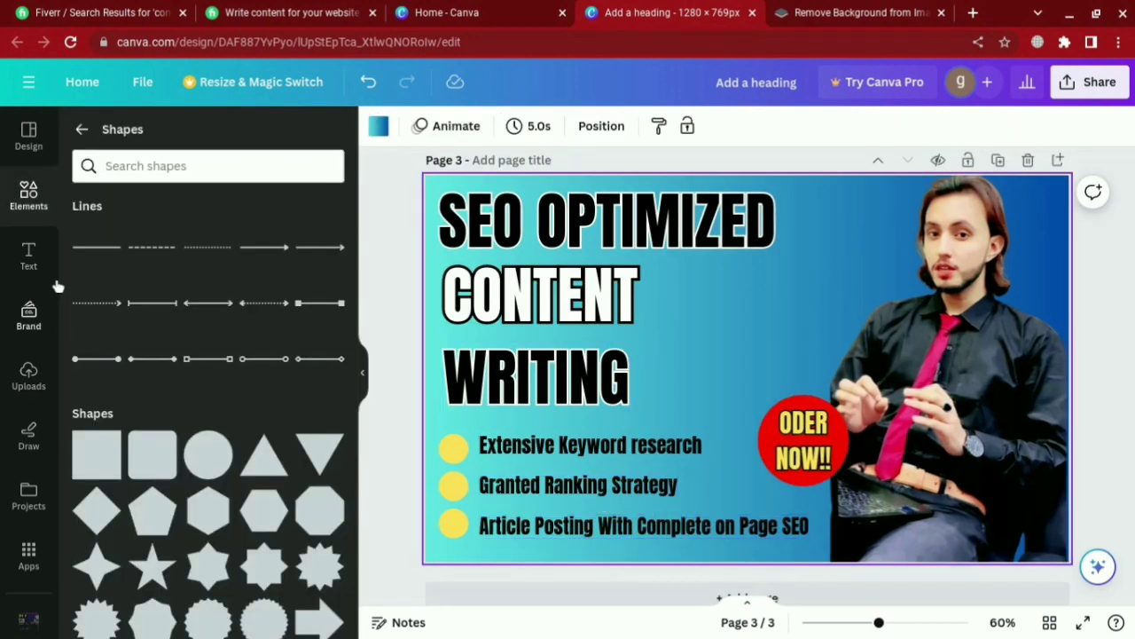
Step: Search the elements library for "light" and add the yellowish spotlight beam graphic to the page
left_click(31, 200)
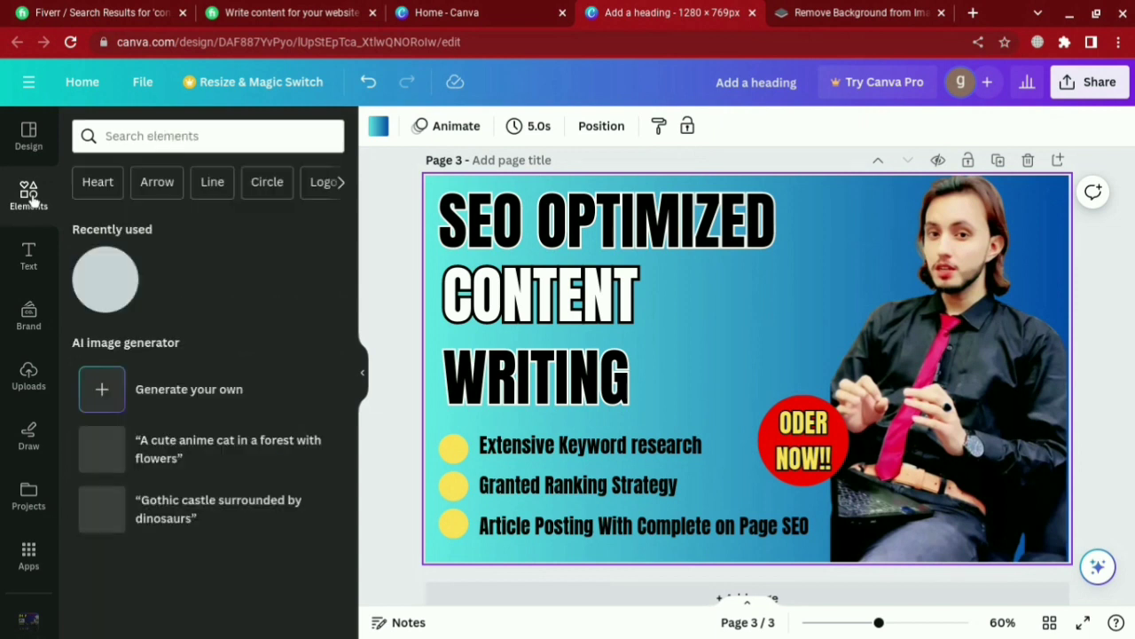
left_click(165, 140)
type("li")
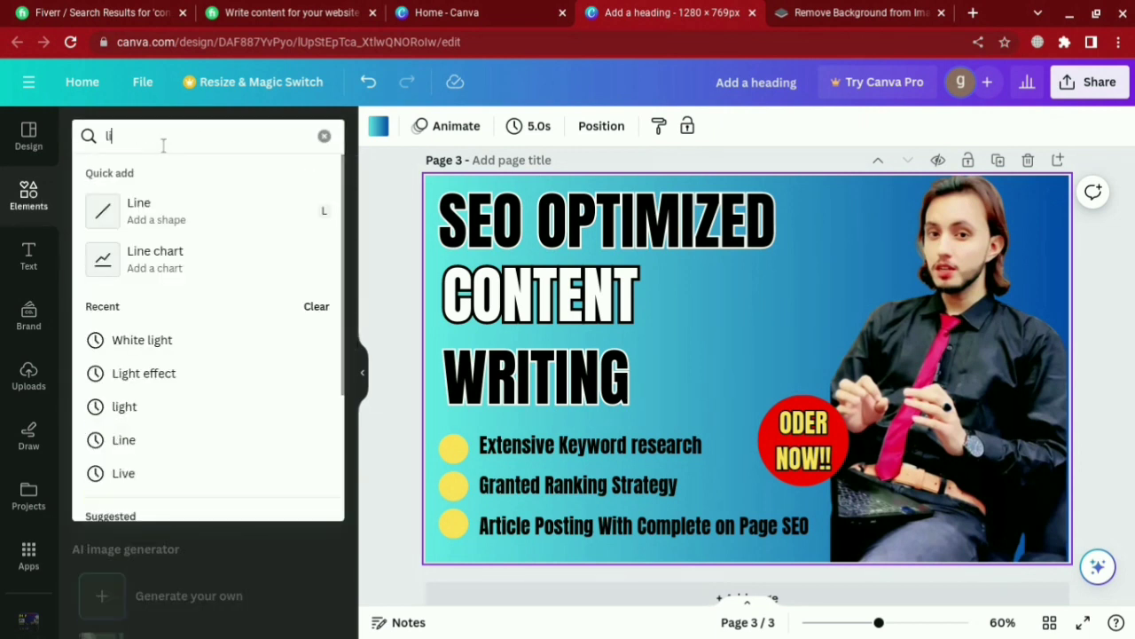
type("ght")
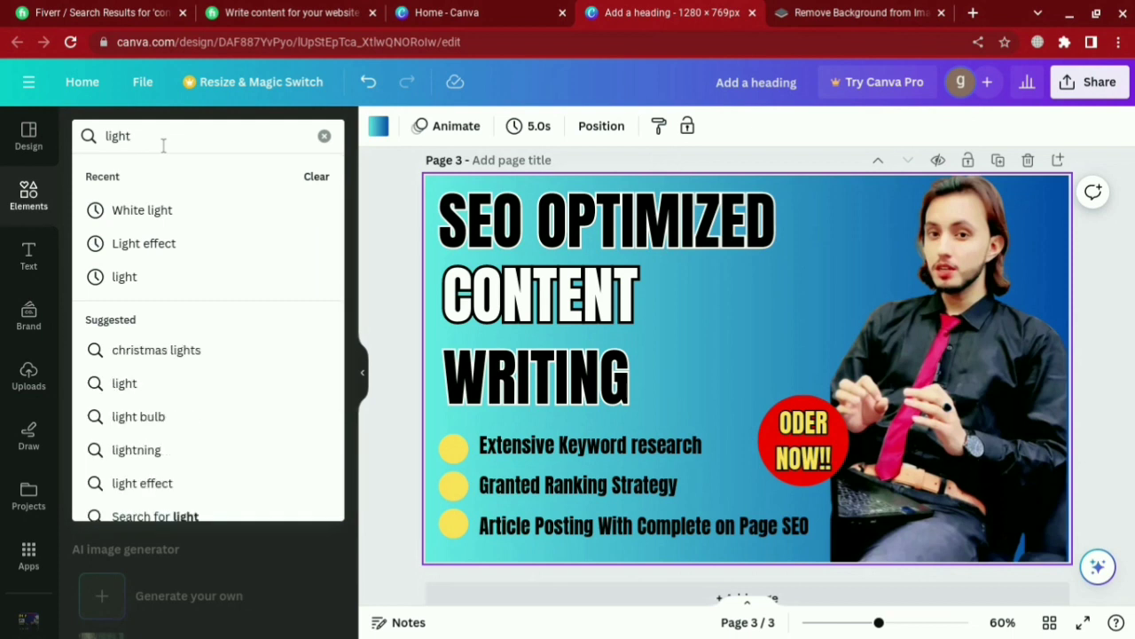
key("Return")
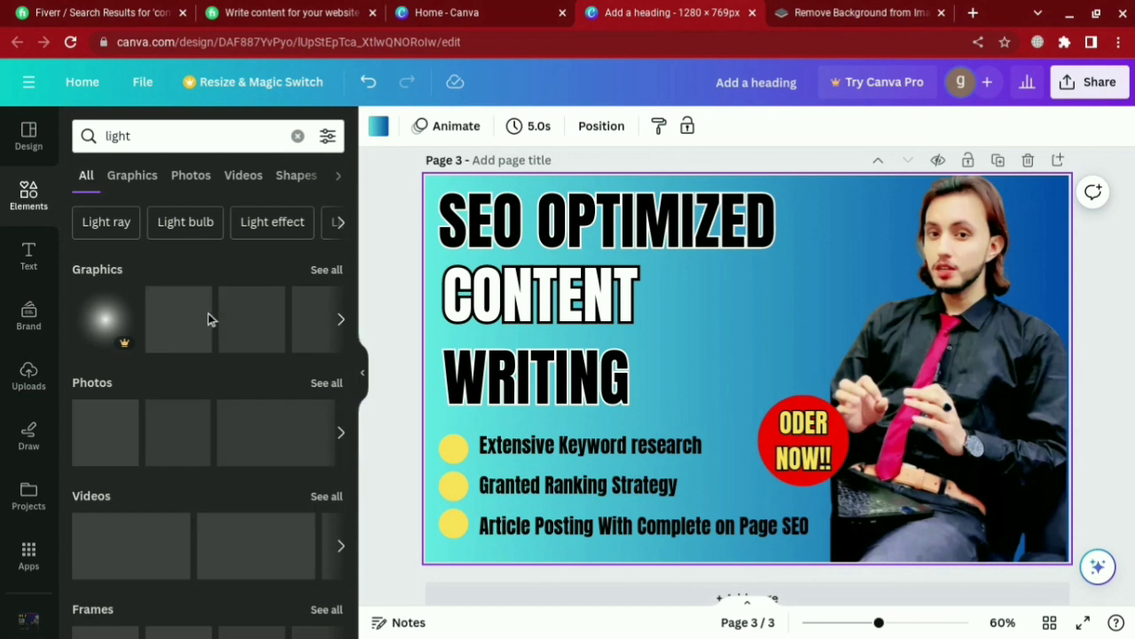
scroll(238, 406, "down", 2)
scroll(238, 406, "up", 2)
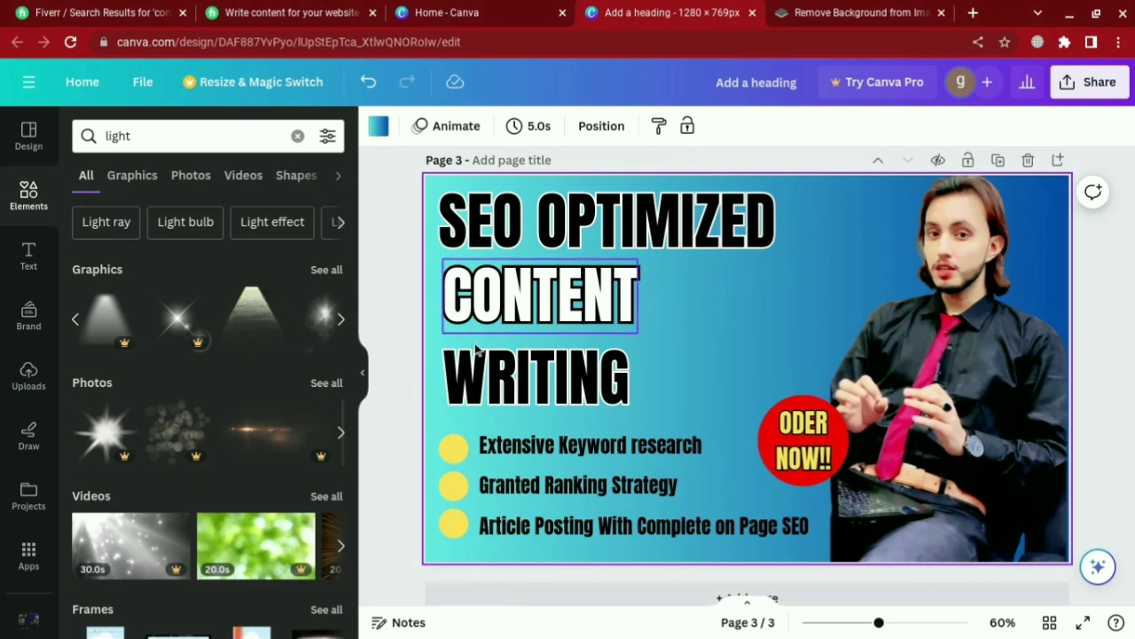
left_click(251, 322)
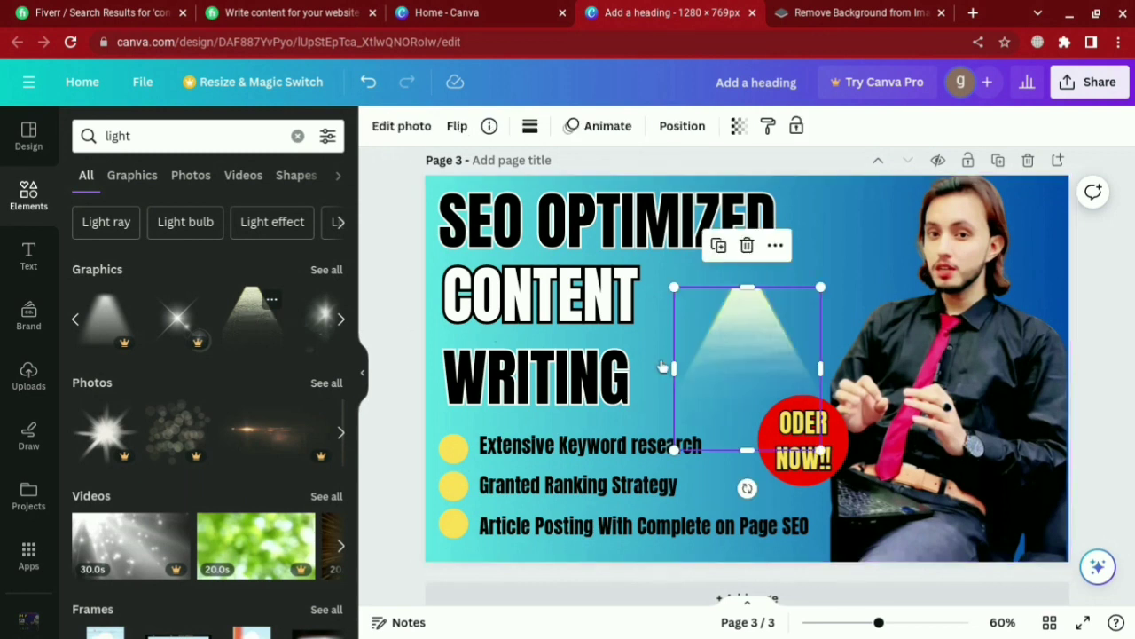
Step: Shrink the spotlight beam and position it over the red "ODER NOW!!" badge so it shines down on it
left_click_drag(784, 349, 839, 407)
left_click_drag(877, 508, 852, 470)
left_click_drag(794, 387, 808, 392)
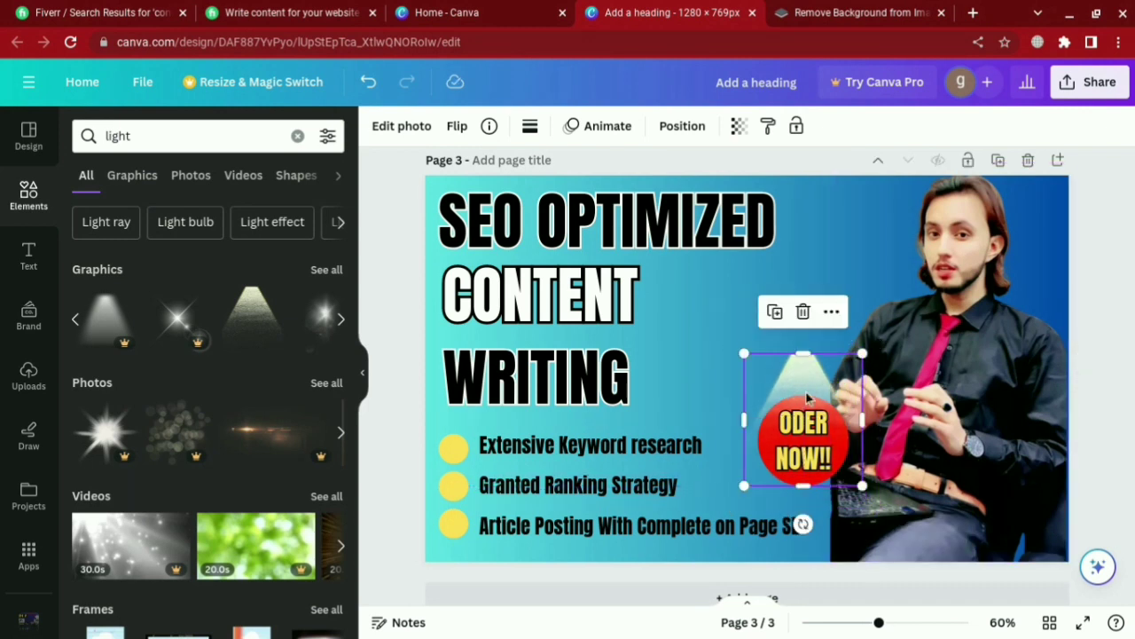
left_click(673, 335)
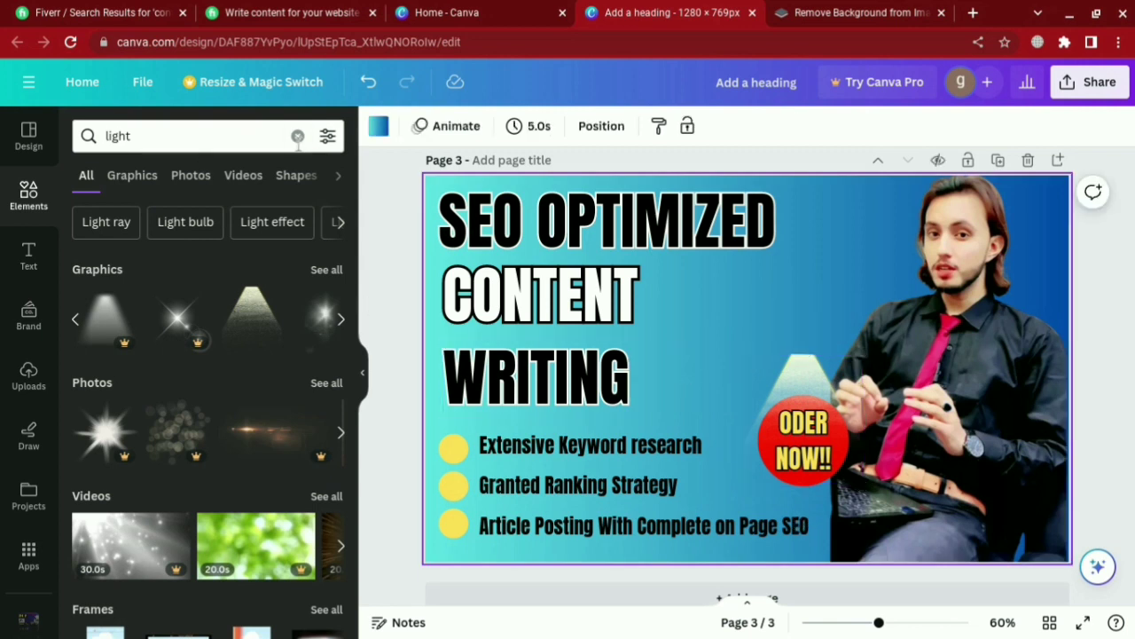
Step: Search the elements for "content writer" and place the paper, phone and pen graphic at small size just after the "WRITING" heading
left_click(240, 137)
key("BackSpace")
key("BackSpace")
key("BackSpace")
key("BackSpace")
key("BackSpace")
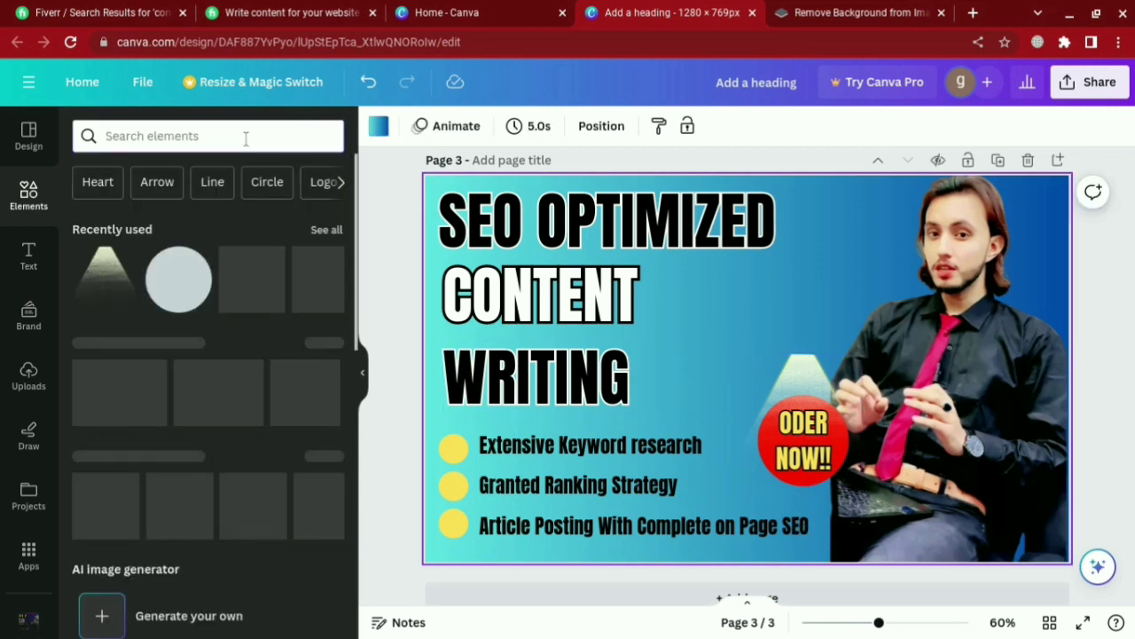
type("content writer")
key("Return")
left_click(340, 320)
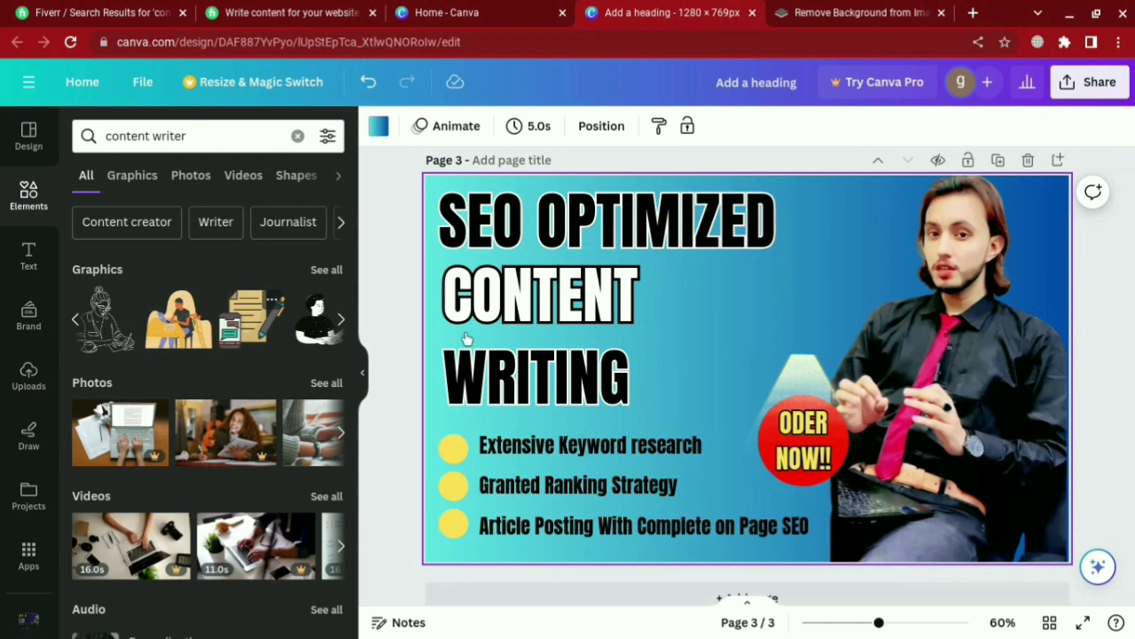
left_click(253, 317)
left_click_drag(785, 403, 664, 375)
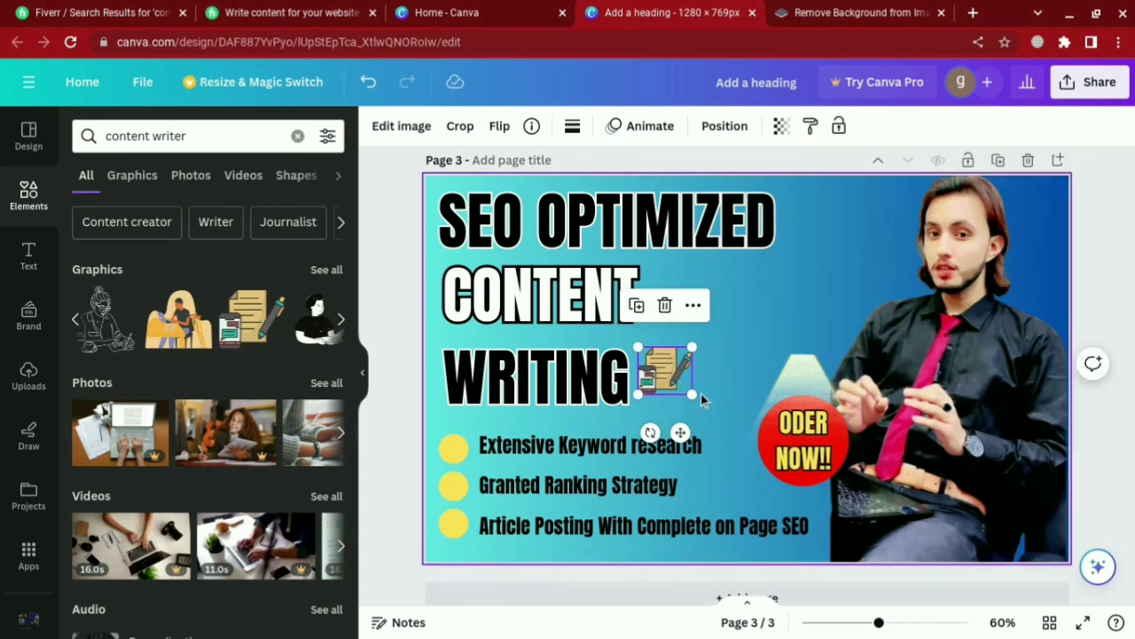
Step: Add the recently used star flare, shrink it between "SEO OPTIMIZED" and the man's head, and make it slightly transparent
left_click_drag(878, 622, 874, 622)
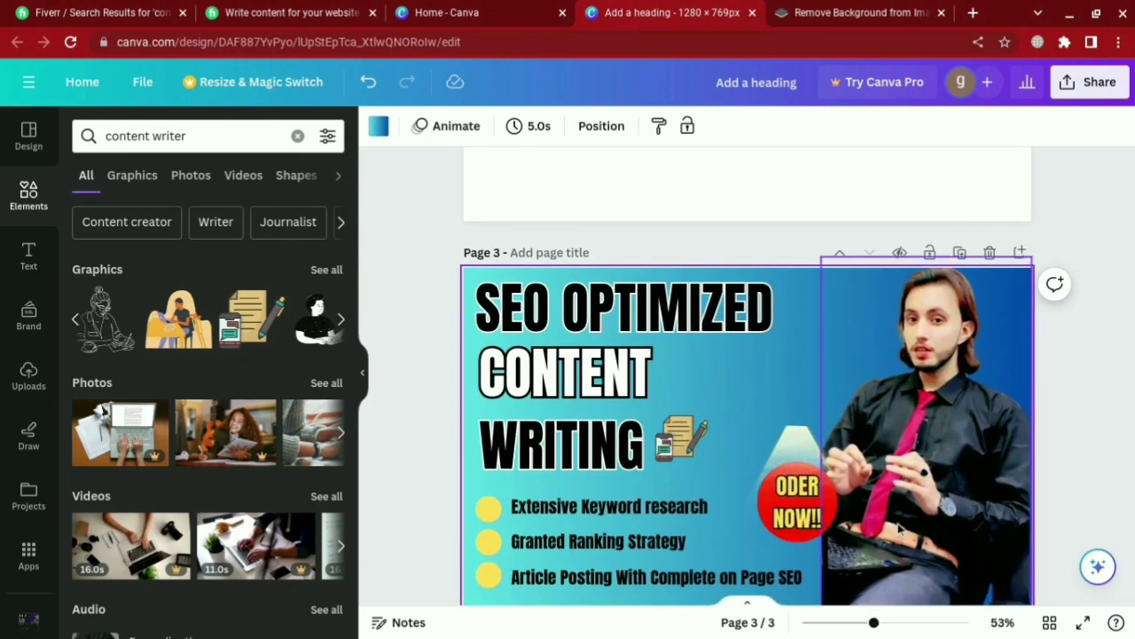
scroll(898, 530, "down", 1)
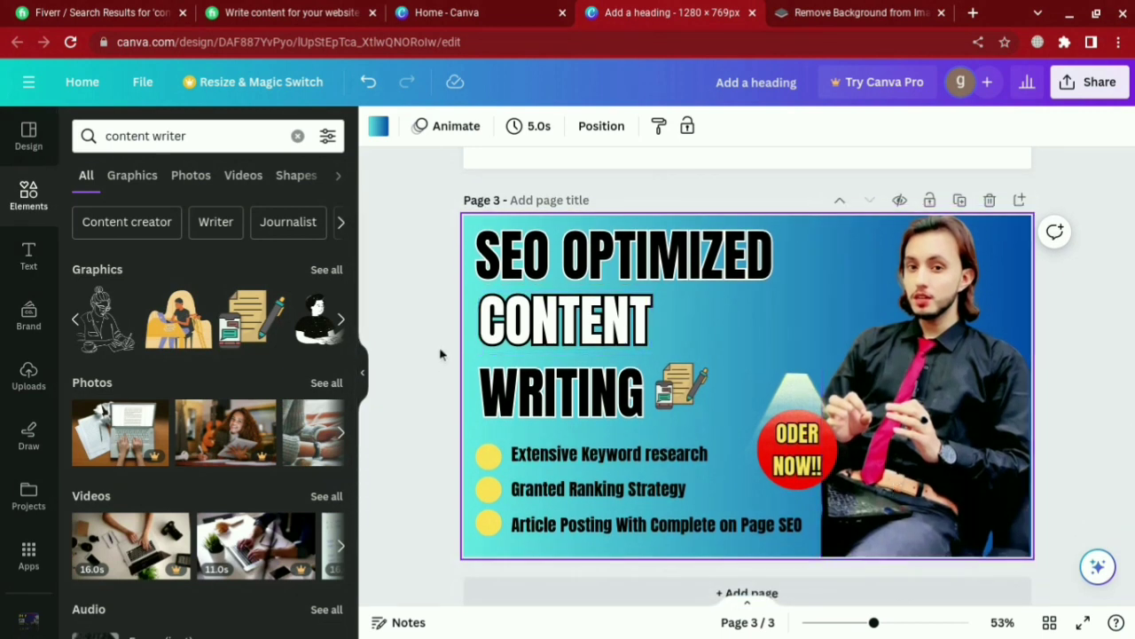
left_click(297, 136)
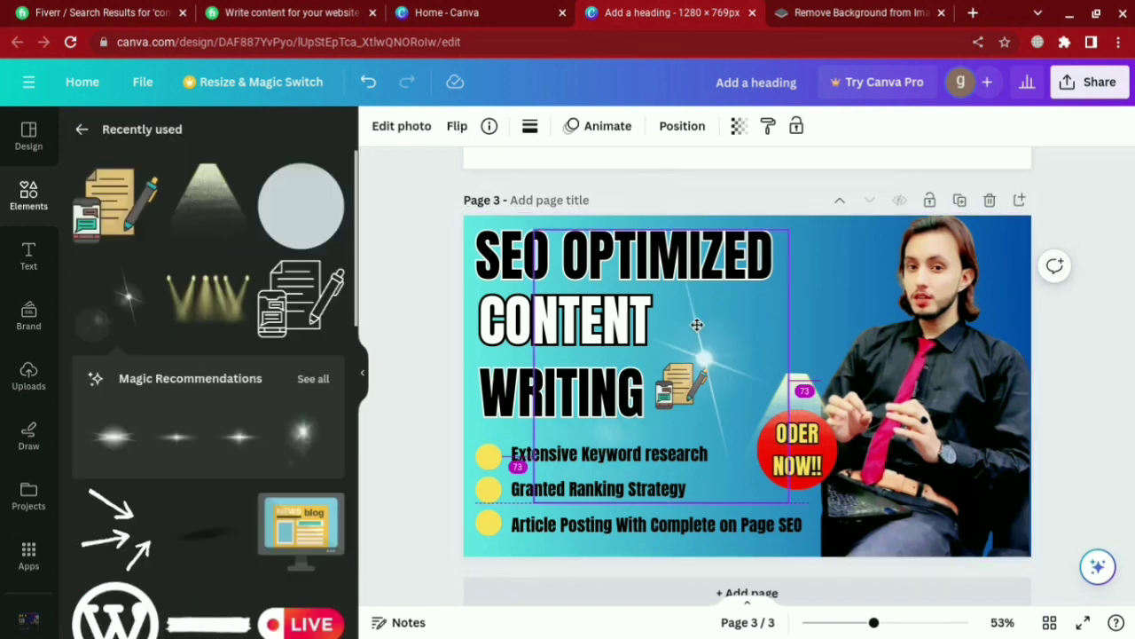
left_click_drag(697, 325, 807, 220)
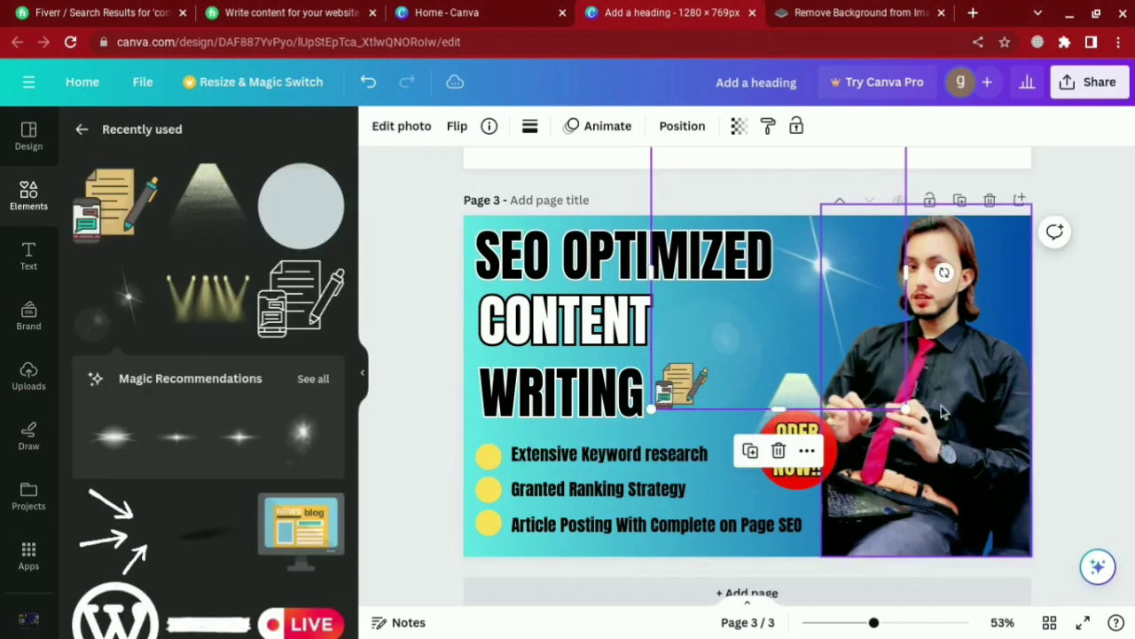
left_click_drag(906, 410, 872, 379)
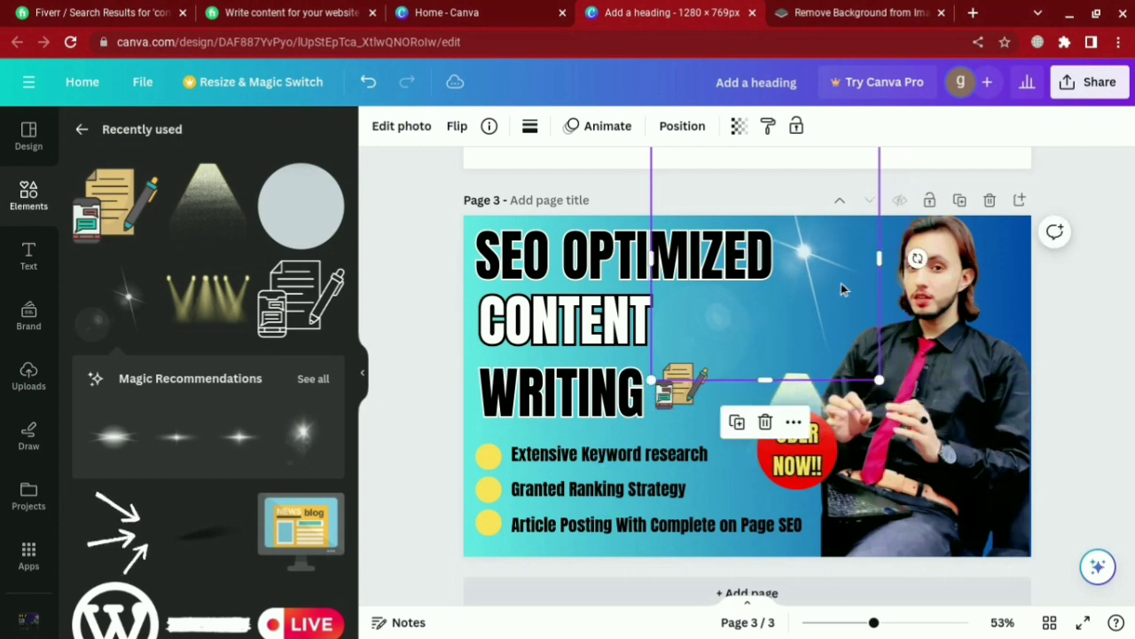
left_click_drag(841, 283, 854, 276)
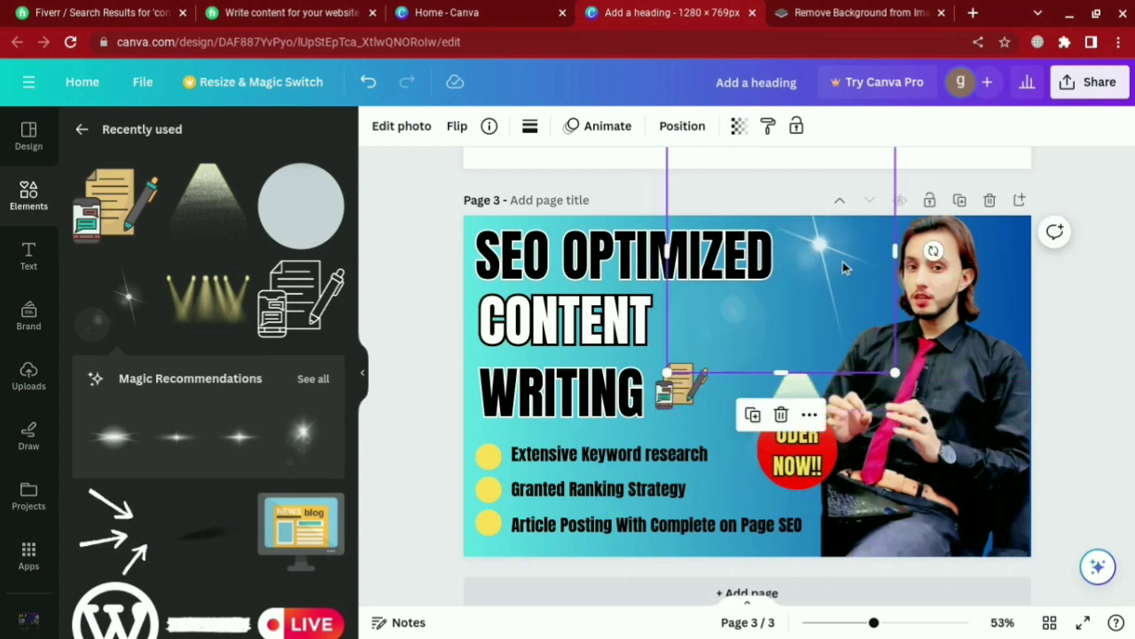
left_click(740, 129)
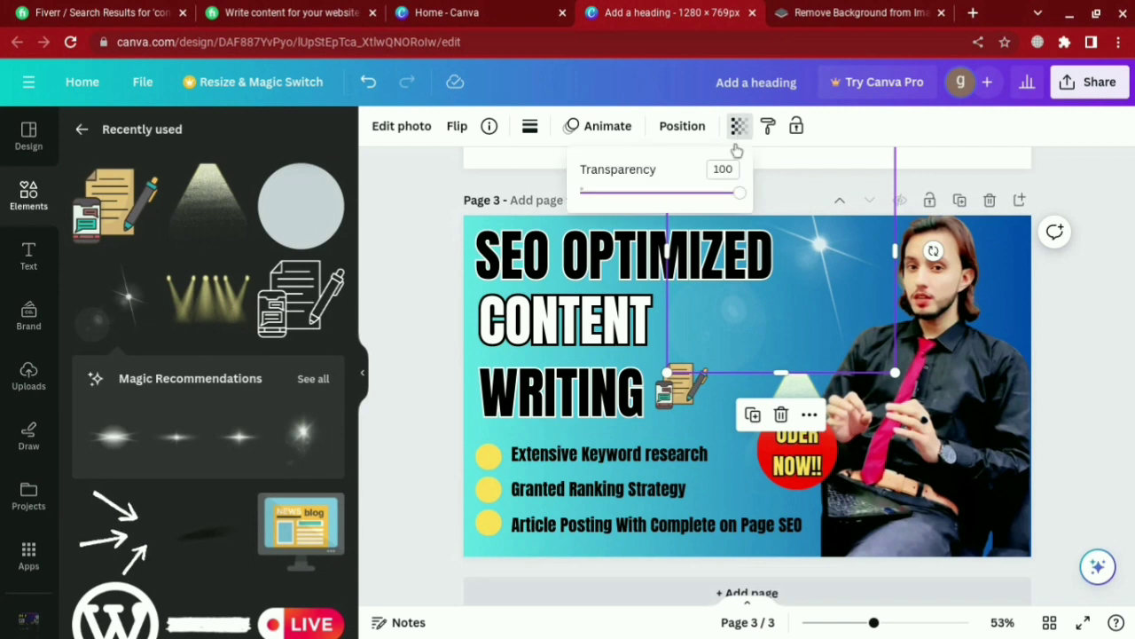
left_click_drag(729, 192, 690, 193)
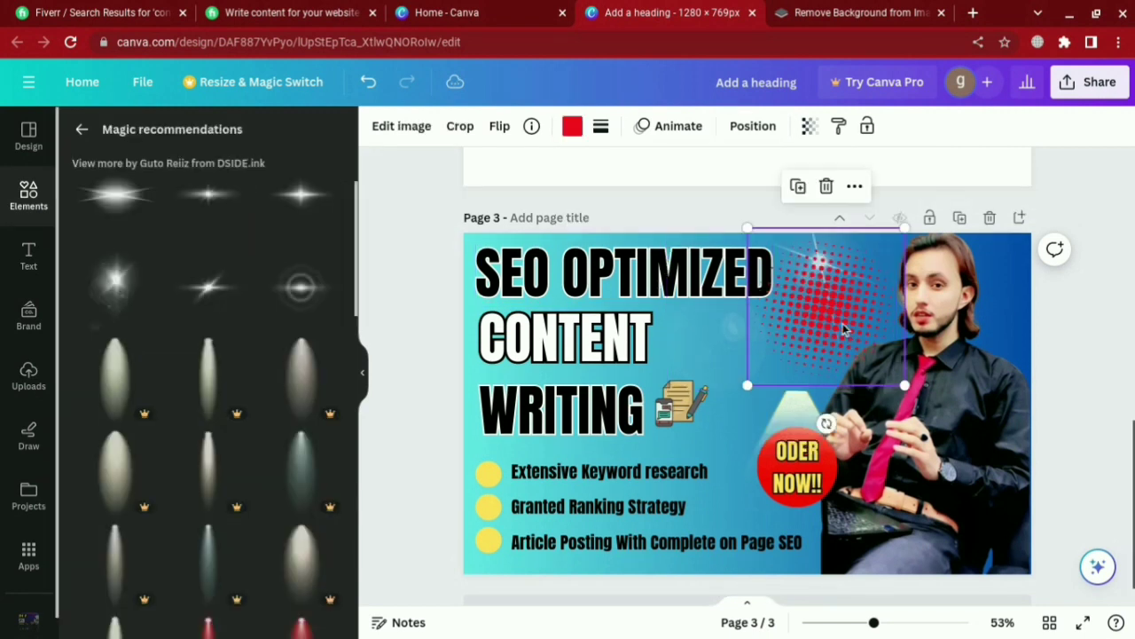
Step: Place the red halftone dot circle over the page's upper-right corner, partly off the page beside the man's head
left_click_drag(861, 330, 1054, 283)
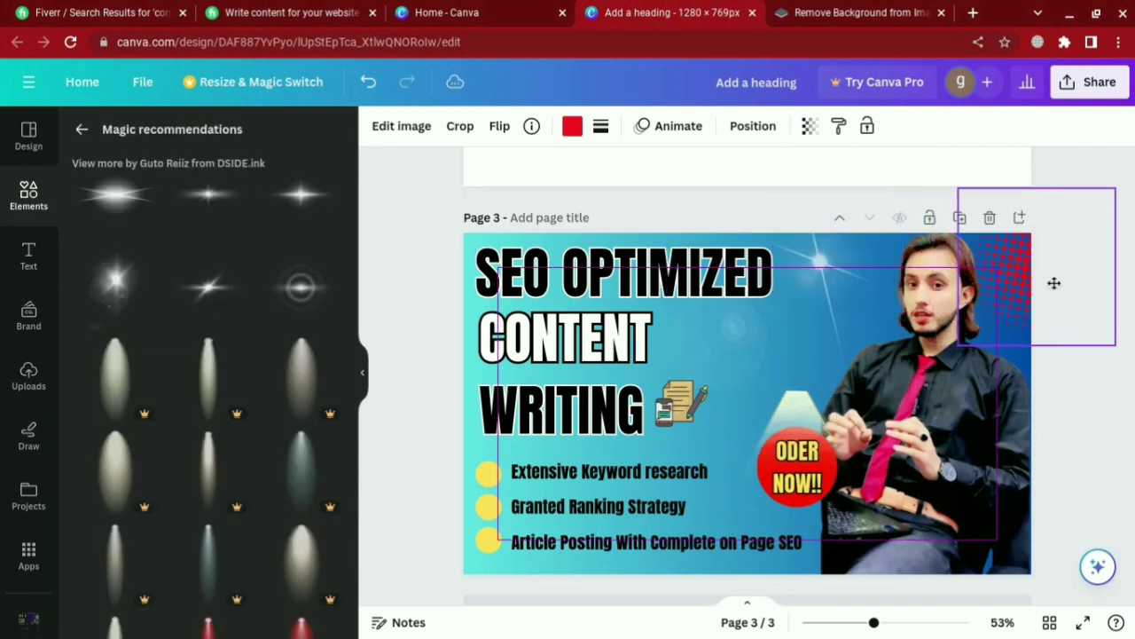
left_click_drag(1054, 283, 1058, 281)
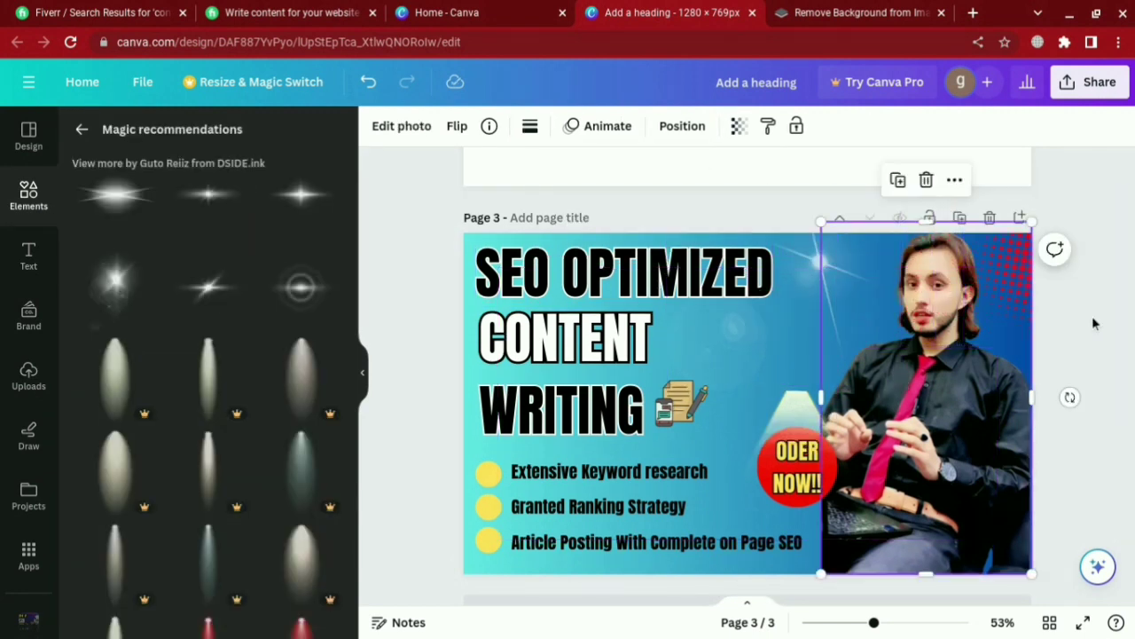
left_click(1095, 322)
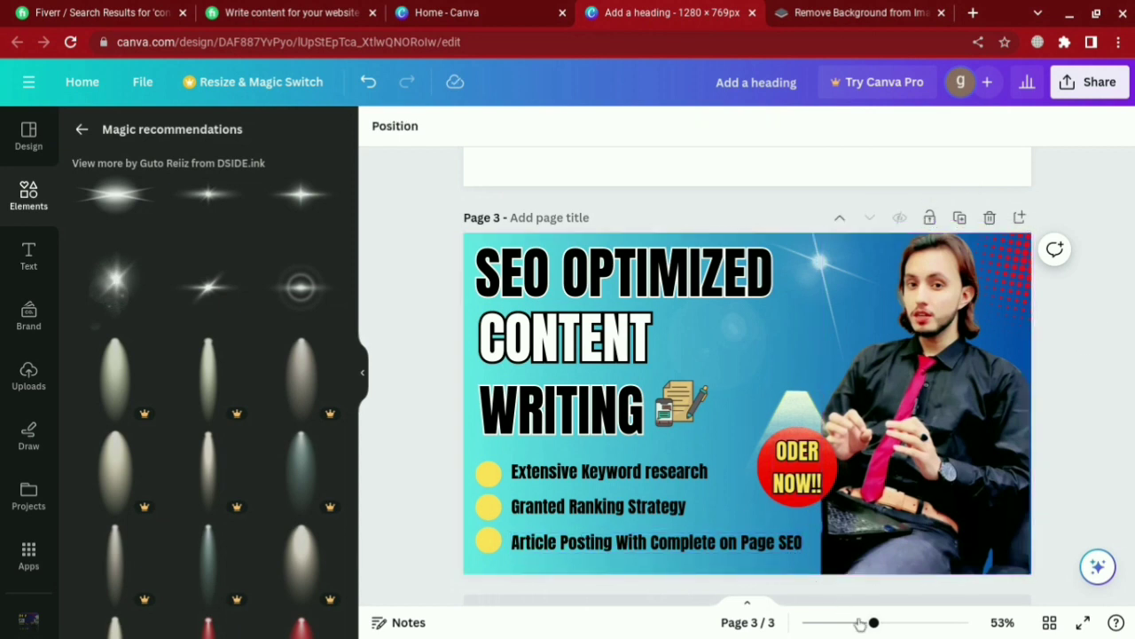
Step: Move the "WRITING" heading slightly up towards the "CONTENT" heading
mouse_move(872, 623)
left_mouse_down()
mouse_move(857, 622)
mouse_move(893, 625)
mouse_move(876, 623)
left_mouse_up()
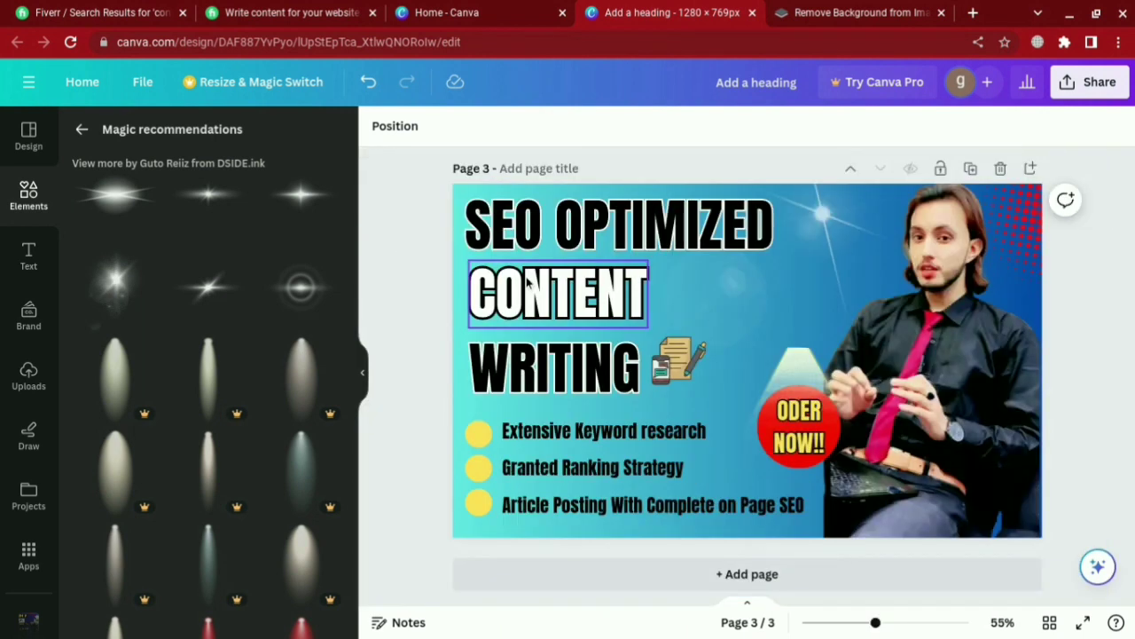
left_click(553, 369)
left_click_drag(553, 369, 548, 361)
left_click(423, 336)
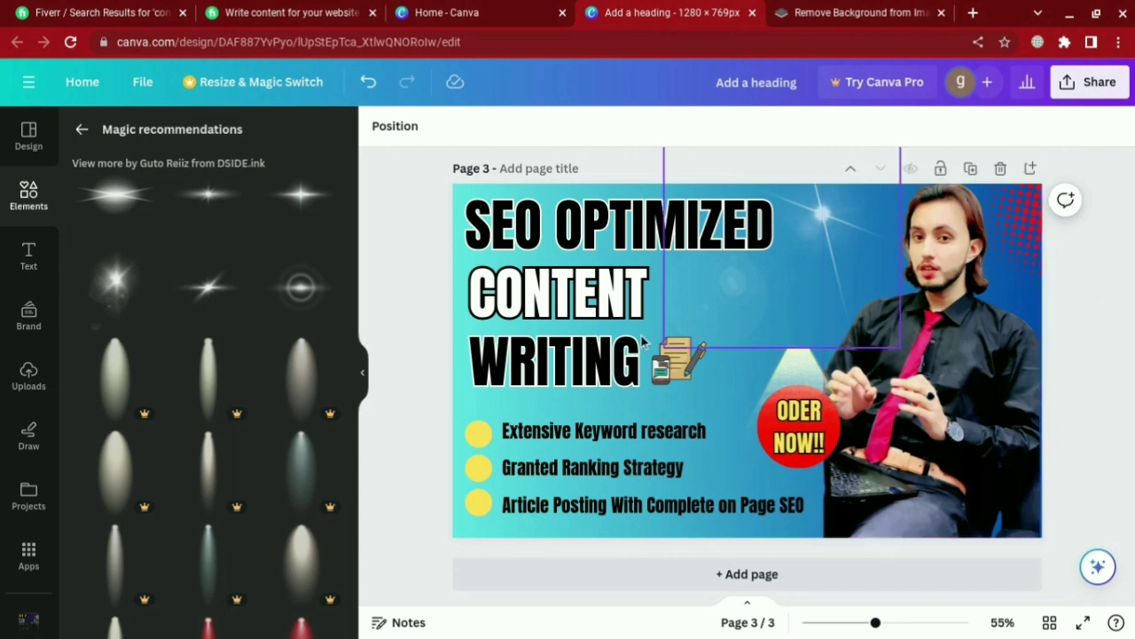
Step: Look through the brand kit, uploaded images, projects and ready-made text styles, and check the remove.bg upload page
left_click(29, 319)
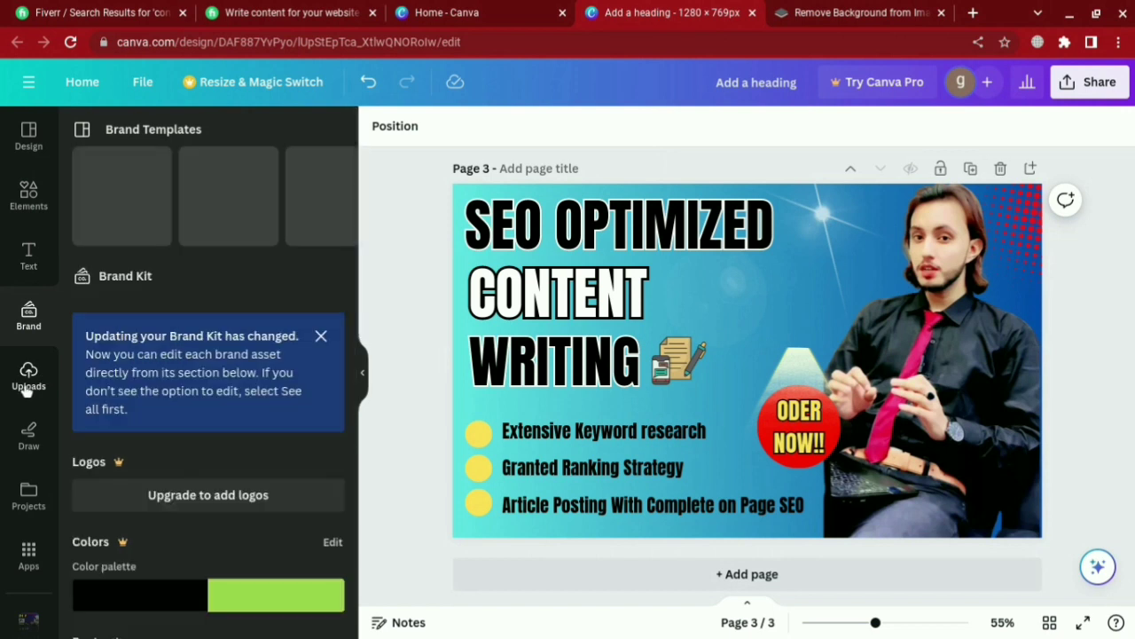
left_click(27, 388)
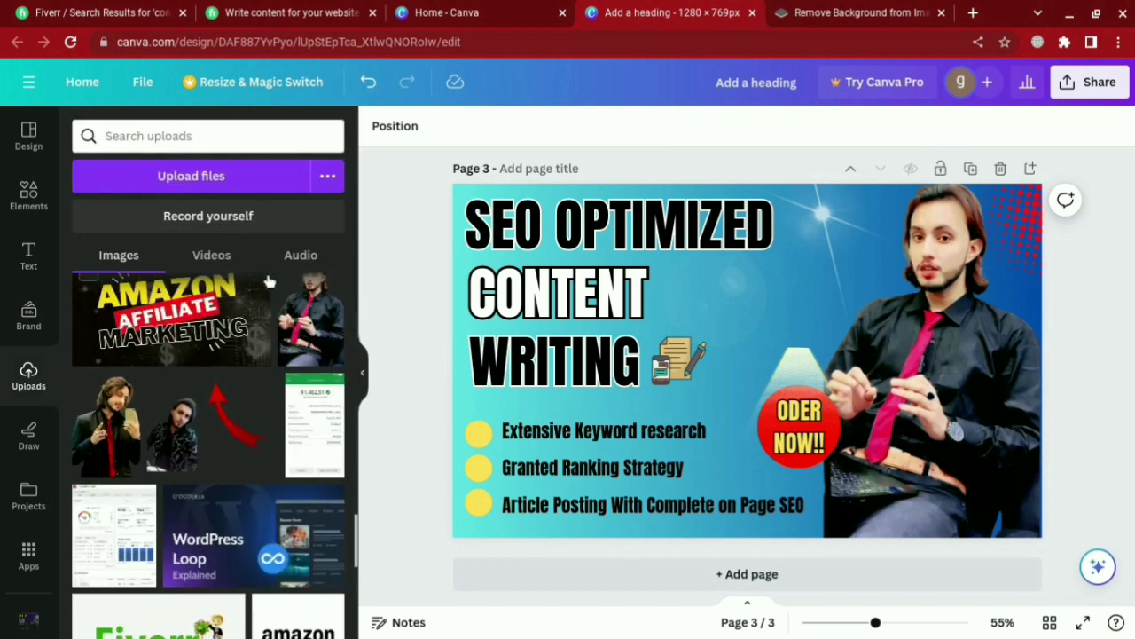
left_click(972, 12)
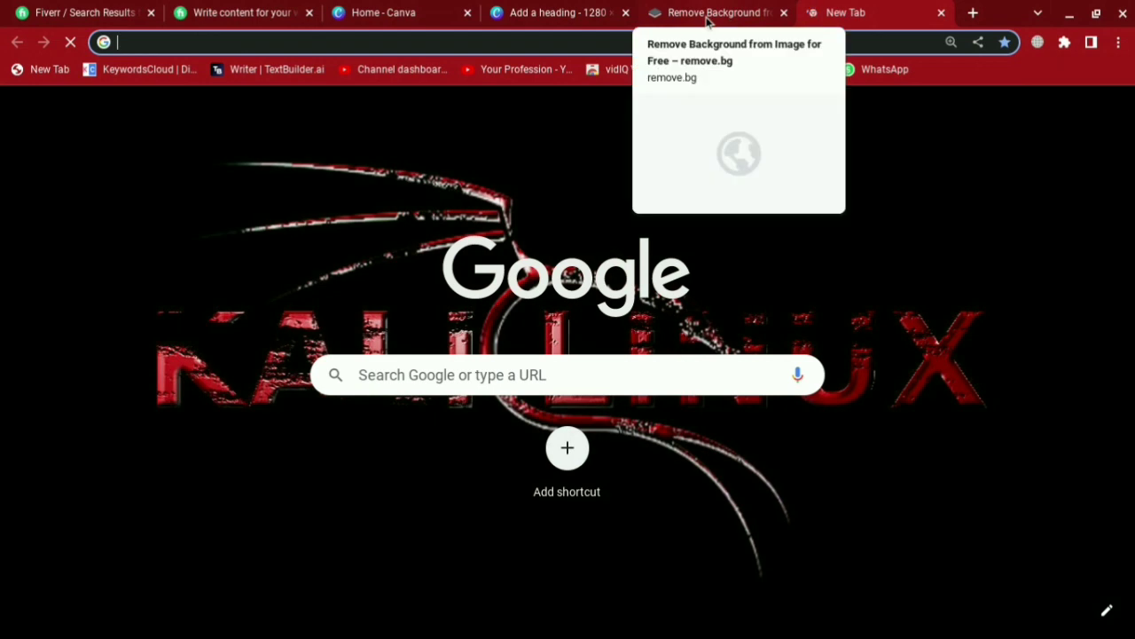
left_click(707, 18)
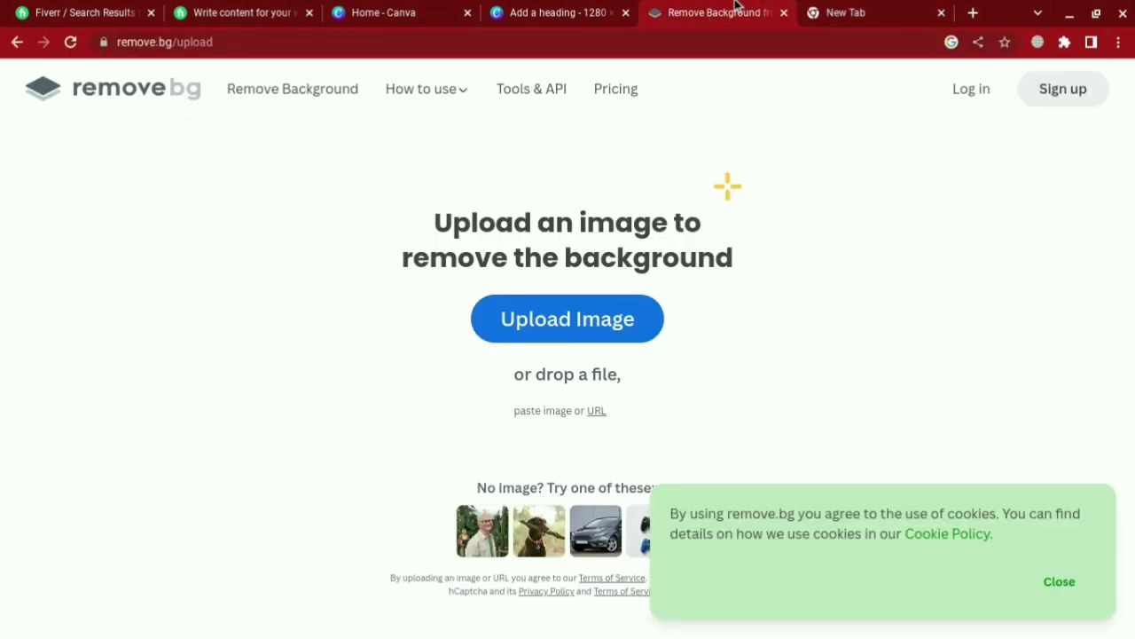
left_click(583, 10)
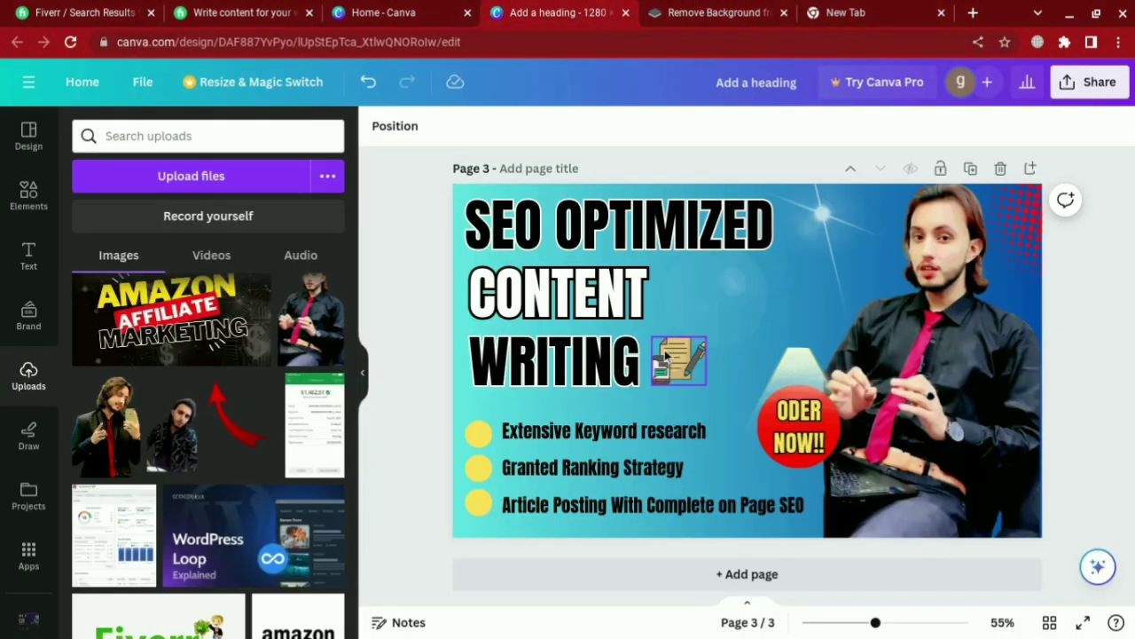
scroll(25, 443, "down", 1)
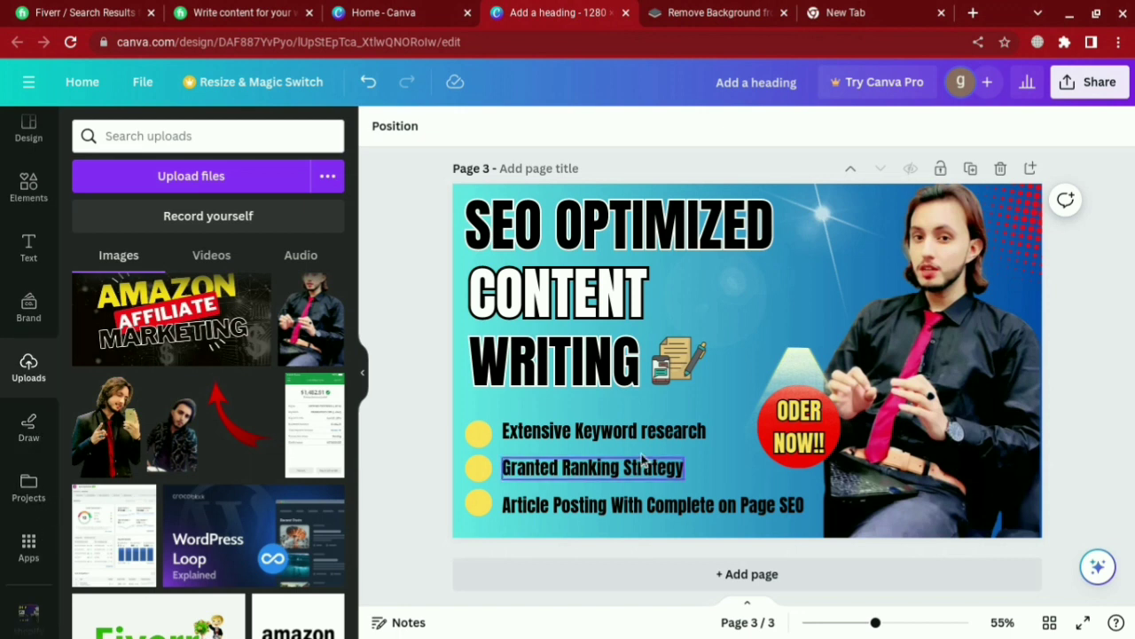
left_click(21, 484)
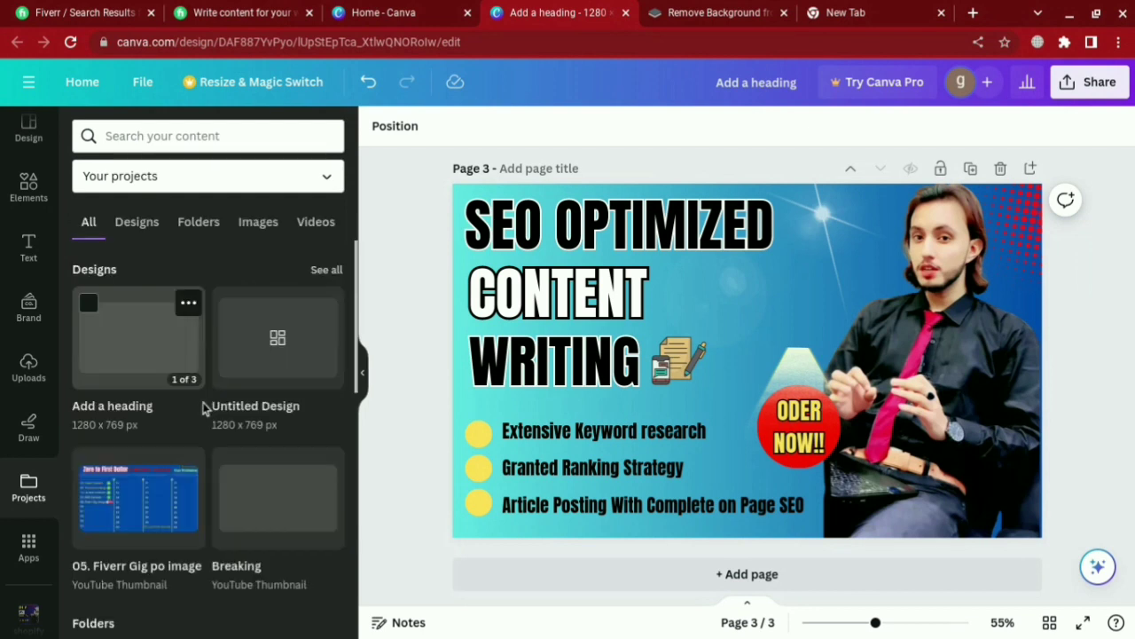
scroll(29, 449, "up", 1)
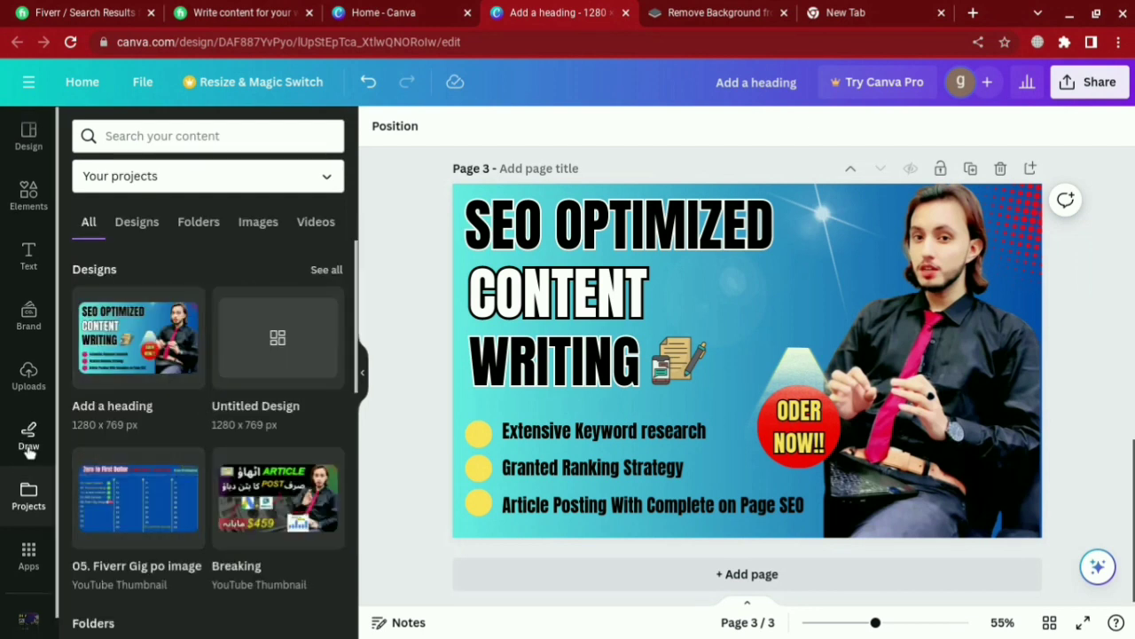
left_click(29, 253)
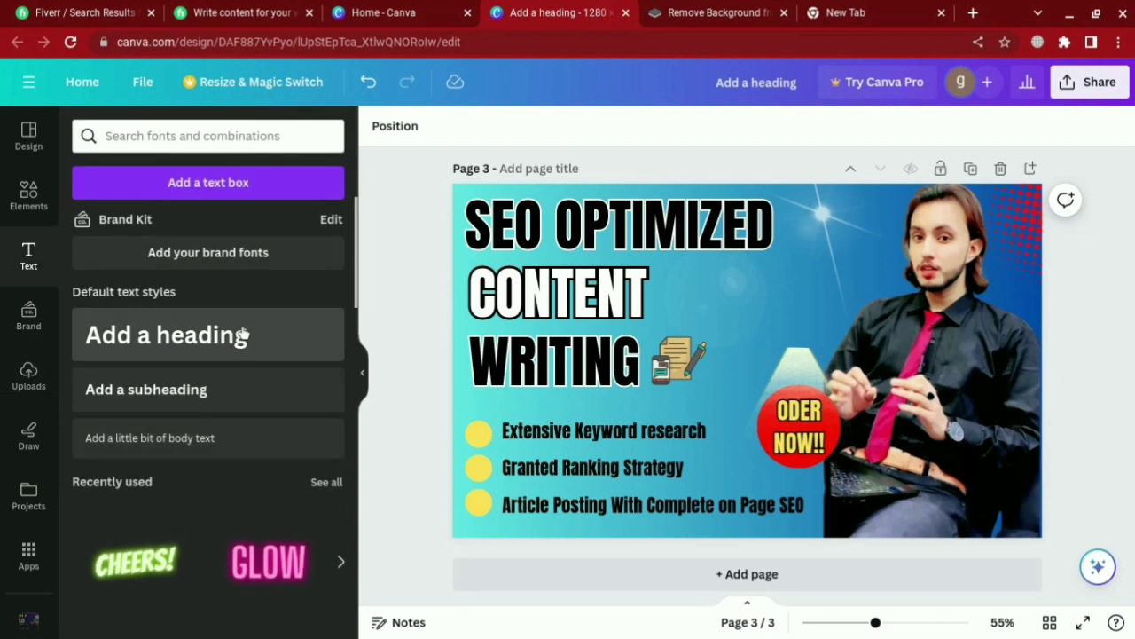
scroll(228, 398, "down", 5)
scroll(229, 330, "down", 6)
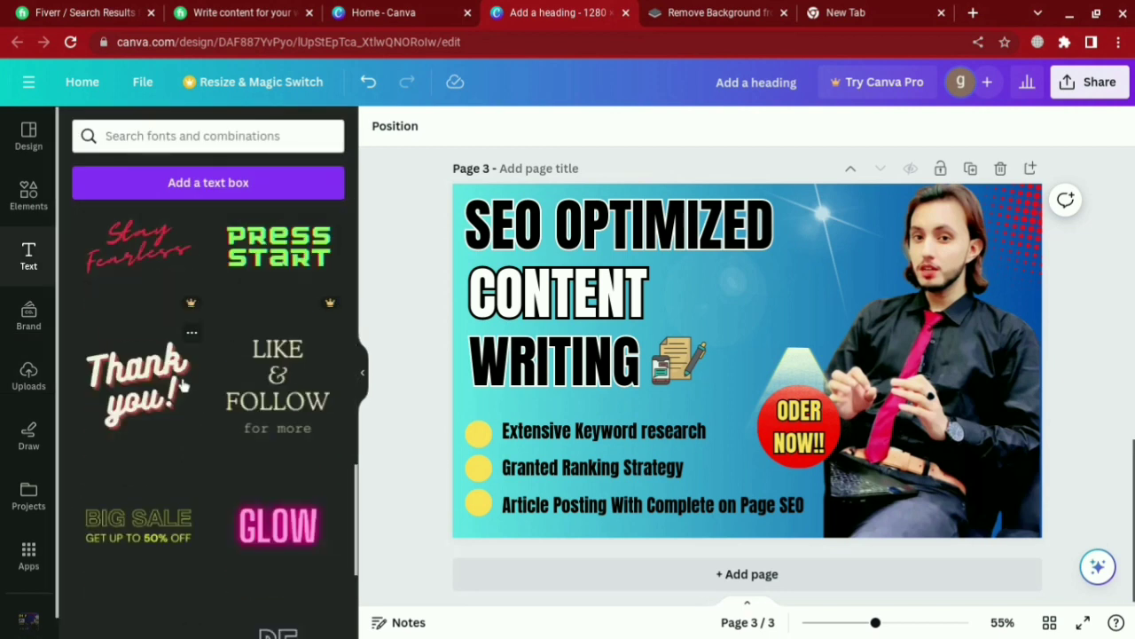
scroll(266, 399, "up", 1)
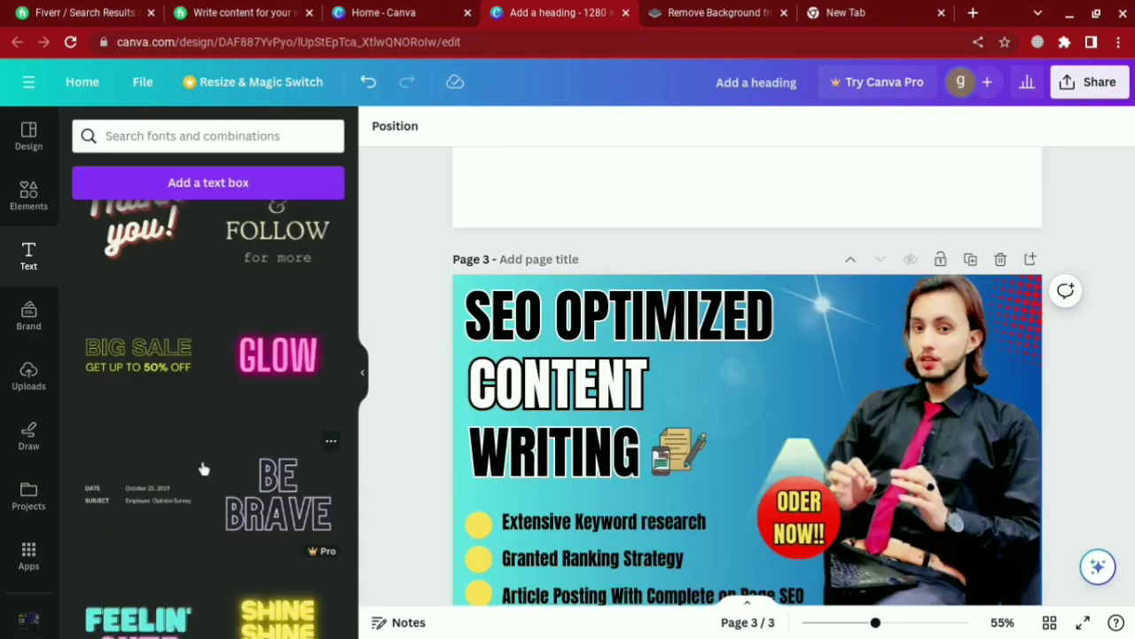
Step: Review the finished gig image on page 3 at a closer zoom, checking its headings, bullets, badge and photo
scroll(202, 469, "up", 6)
scroll(687, 432, "up", 1)
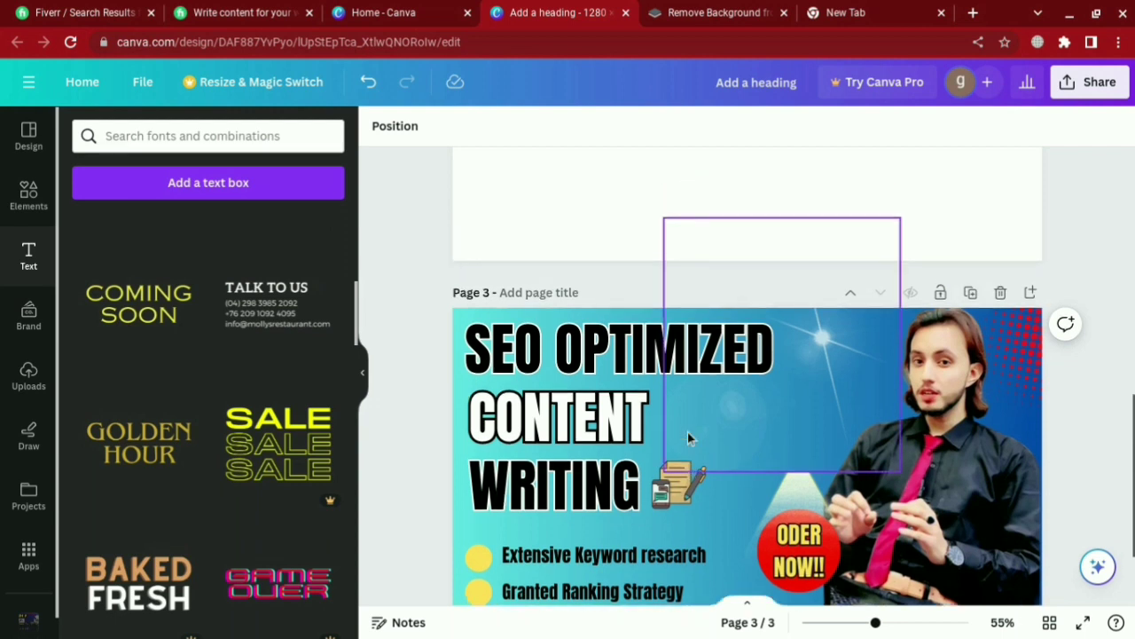
scroll(688, 432, "down", 3)
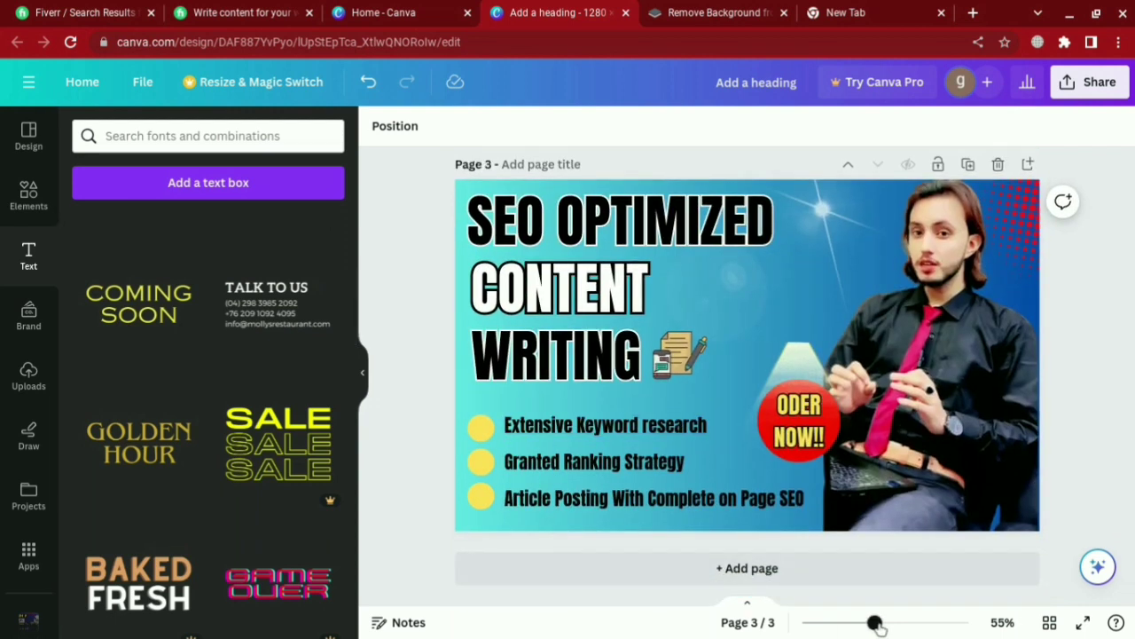
left_click_drag(877, 624, 884, 624)
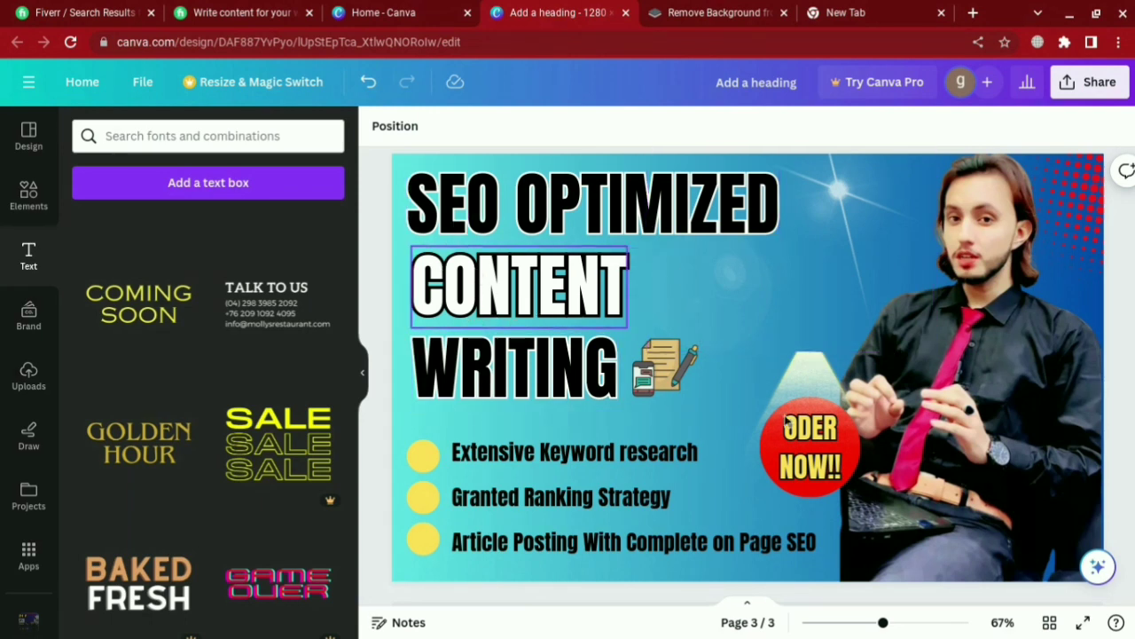
mouse_move(874, 627)
left_mouse_down()
mouse_move(861, 627)
mouse_move(881, 627)
left_mouse_up()
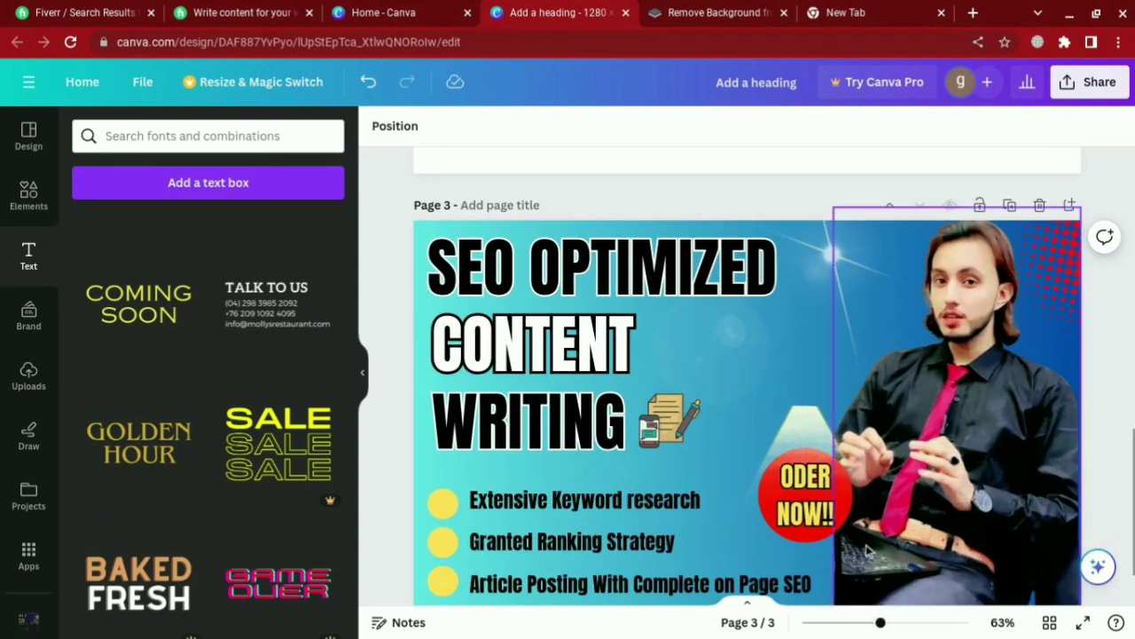
scroll(861, 537, "down", 2)
scroll(861, 538, "up", 1)
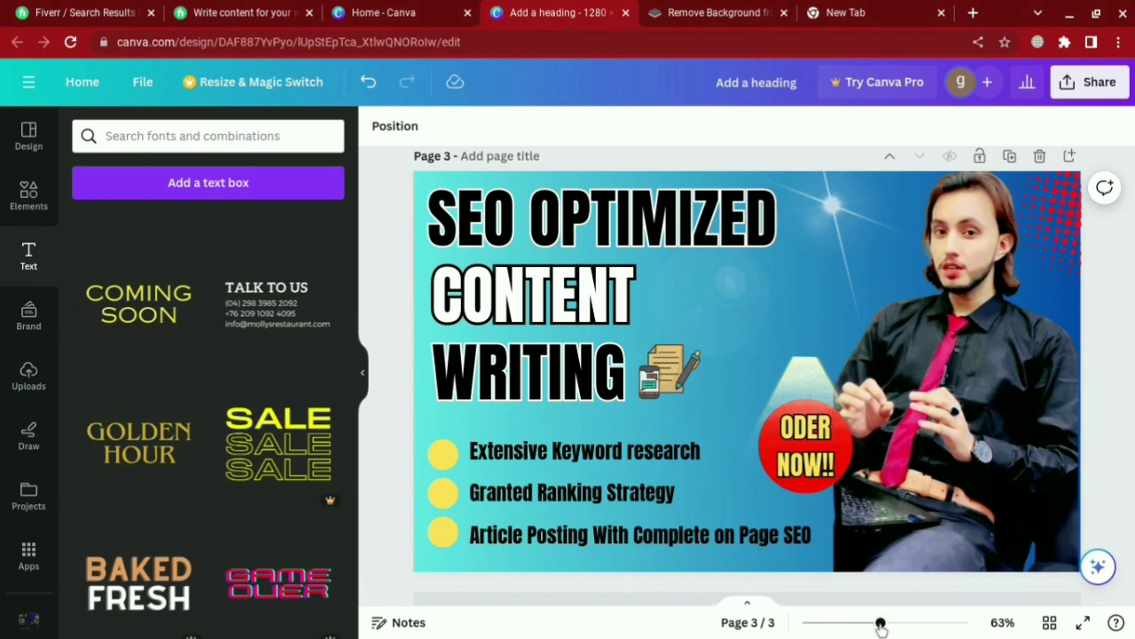
left_click_drag(880, 627, 882, 627)
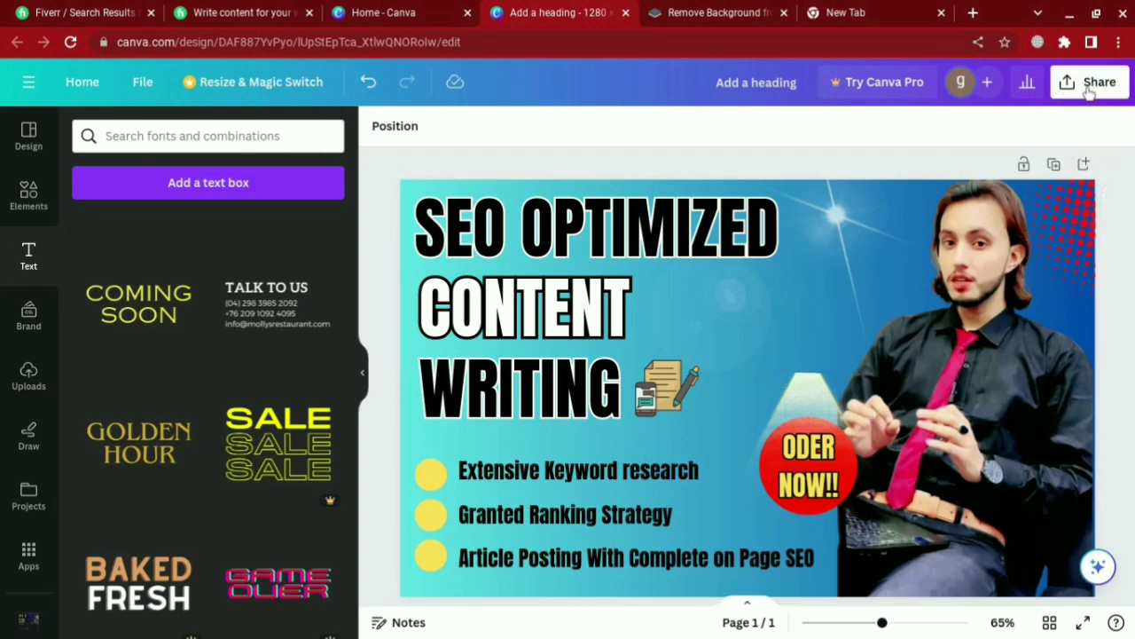
Step: Check which file types are available for downloading the design, and leave the download options without choosing another
left_click(1093, 83)
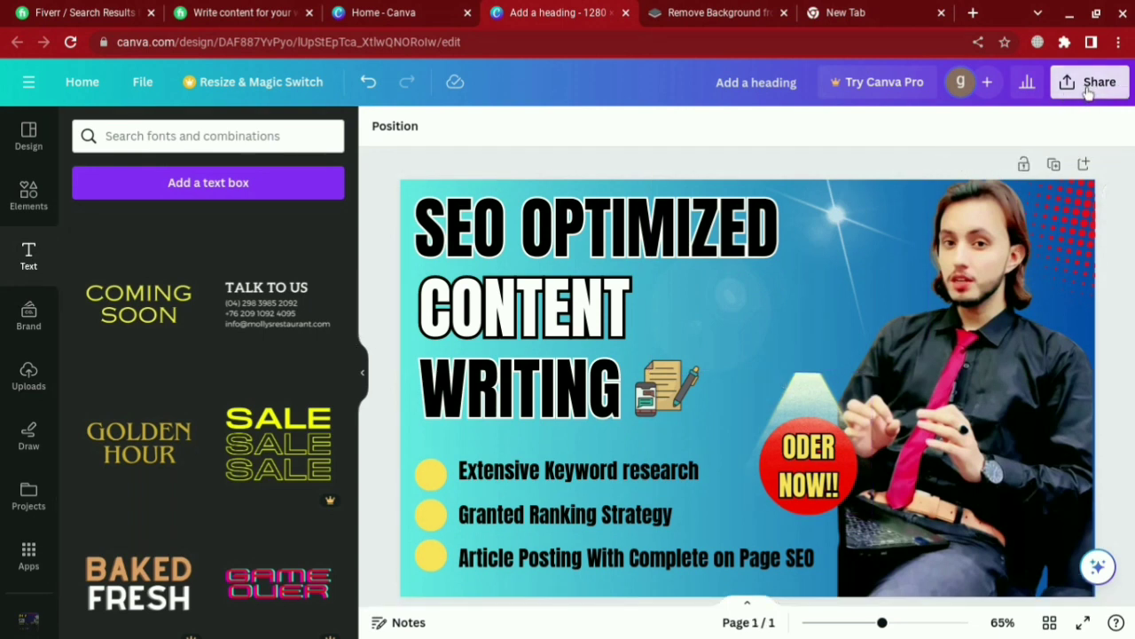
scroll(965, 353, "down", 1)
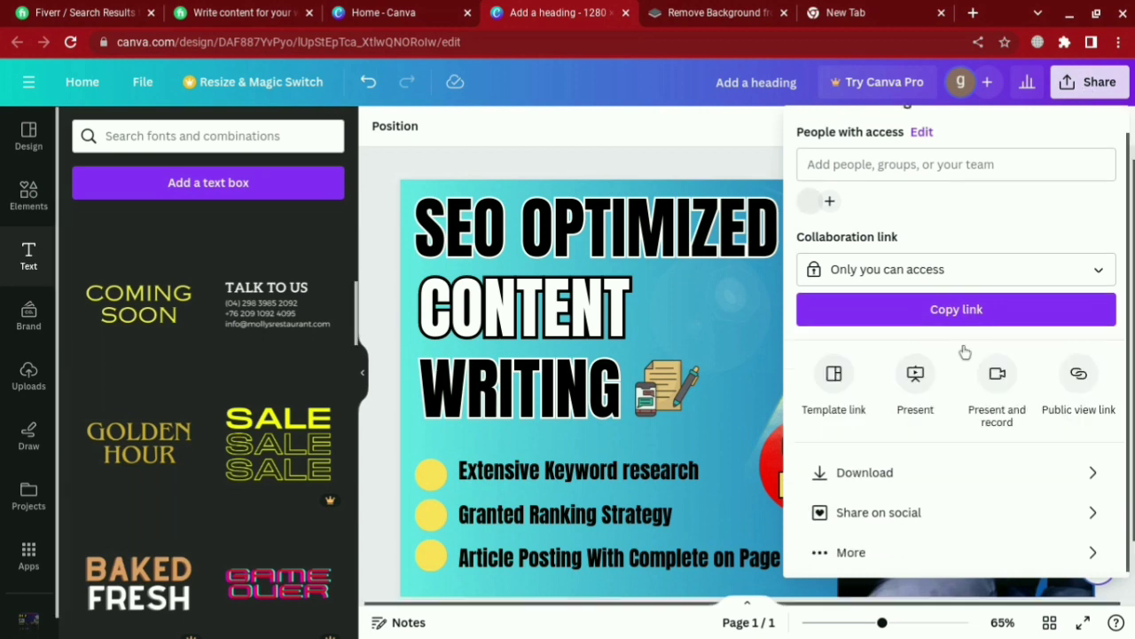
left_click(866, 469)
left_click(830, 485)
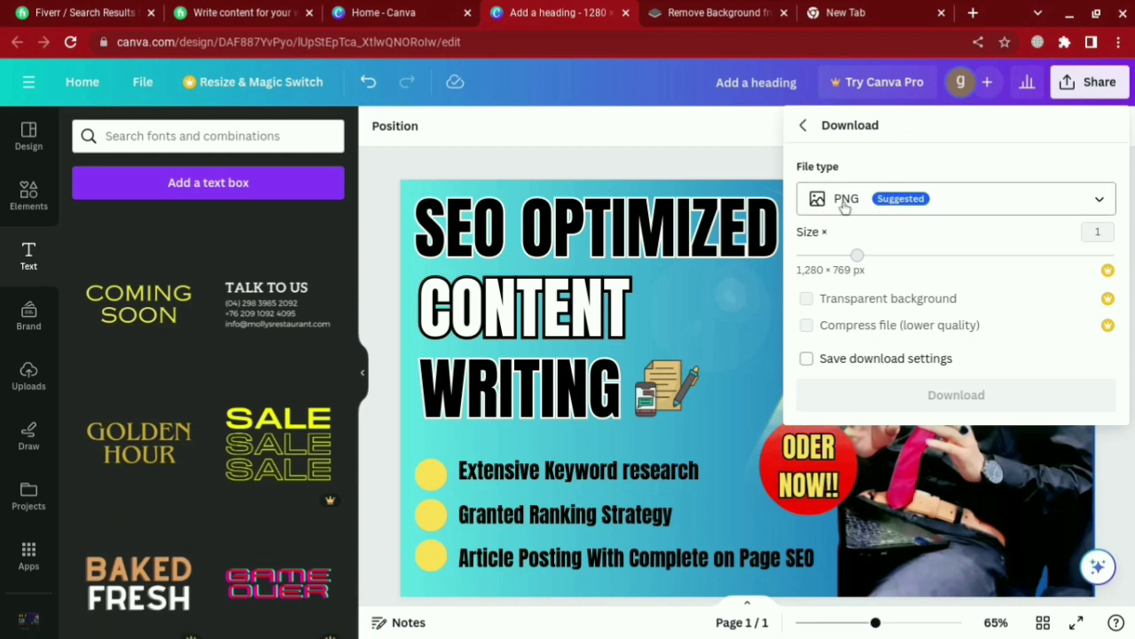
left_click(1098, 200)
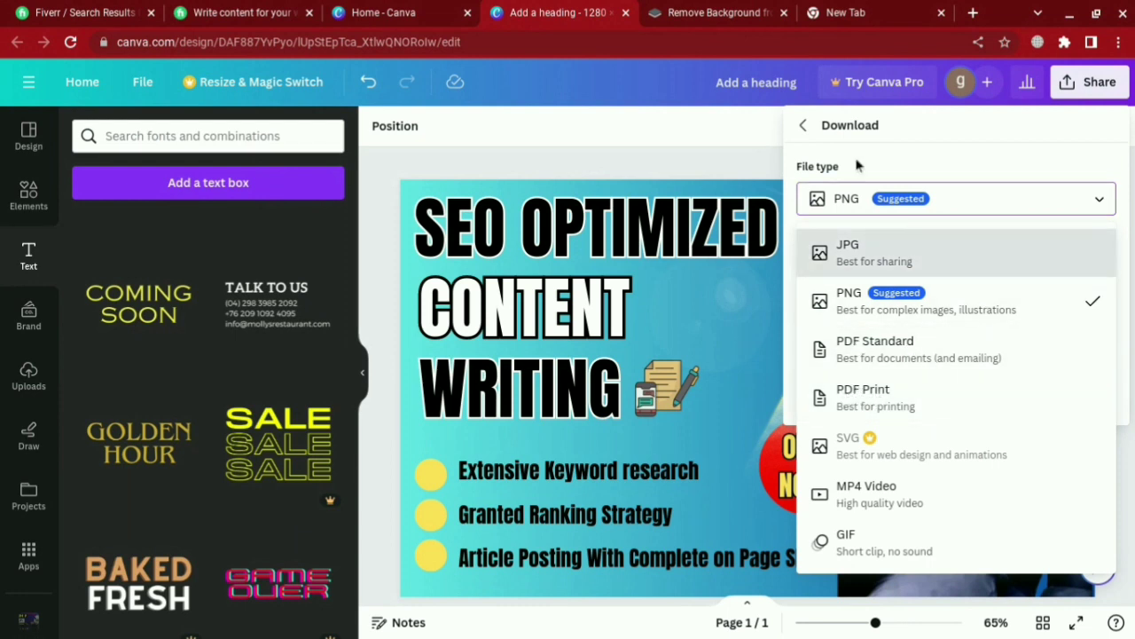
left_click(754, 141)
Step: Download the gig image as a PNG at 1,280 × 769 px and dismiss the download notification
left_click(1098, 85)
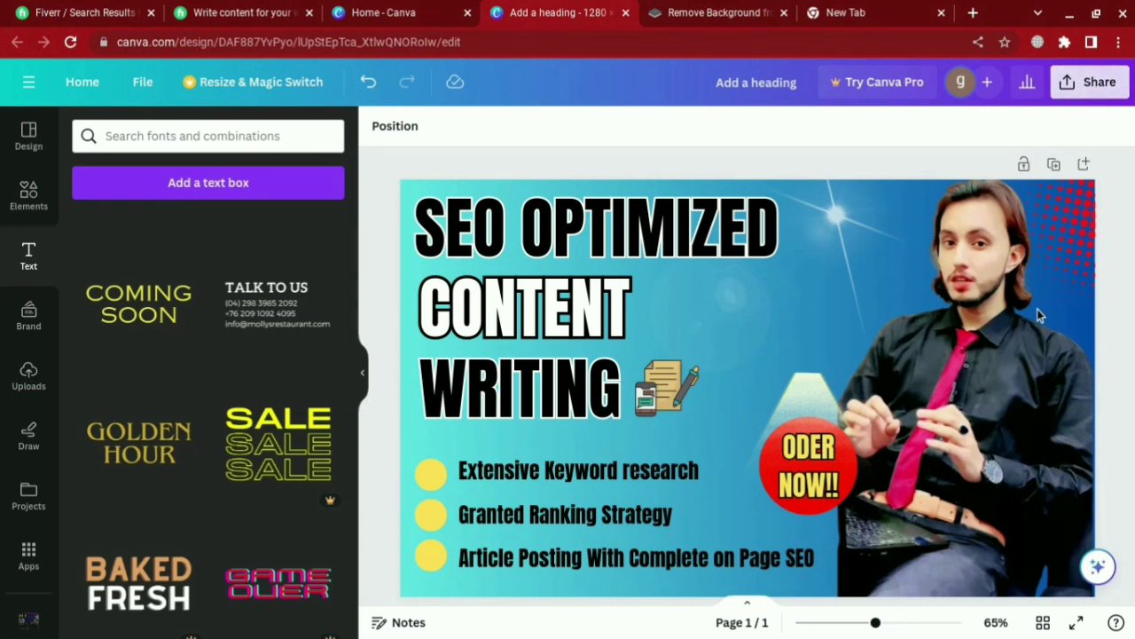
left_click(901, 504)
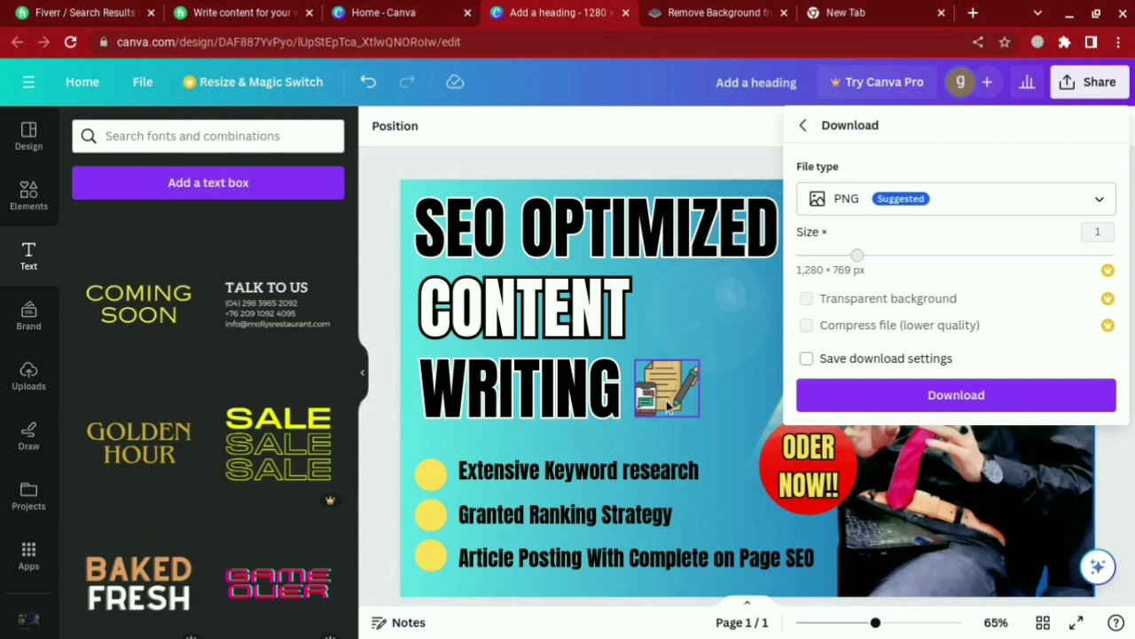
left_click(957, 405)
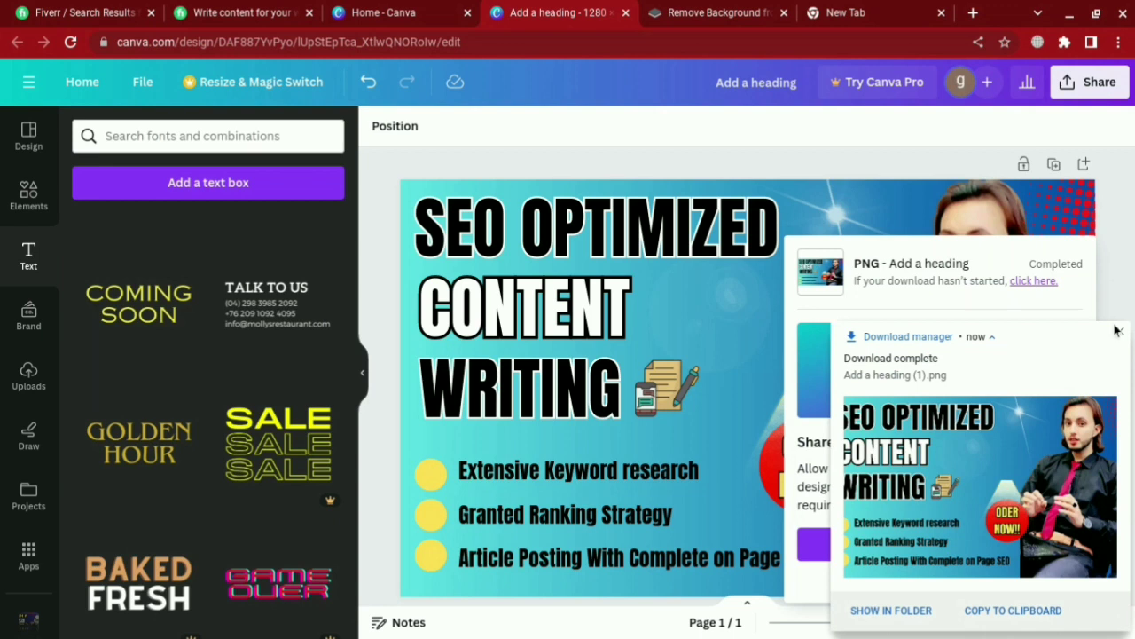
left_click(1119, 332)
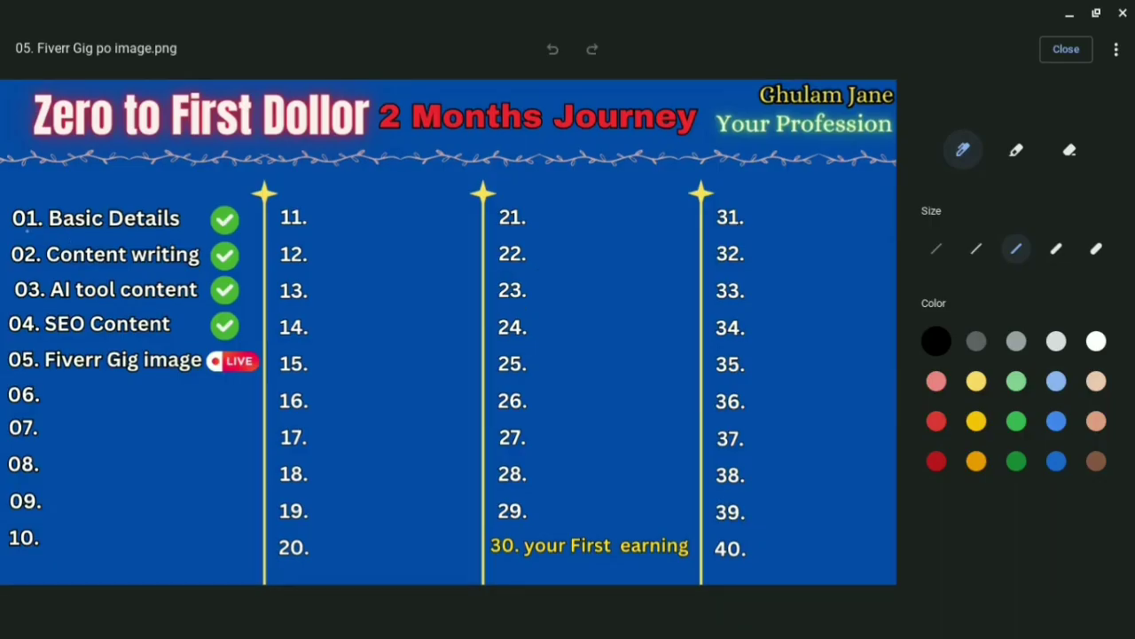
Step: In the image viewer, underline "01. Basic Details" in black and set the pen colour to yellow, undoing the last stroke
left_click_drag(27, 230, 119, 230)
left_click(976, 420)
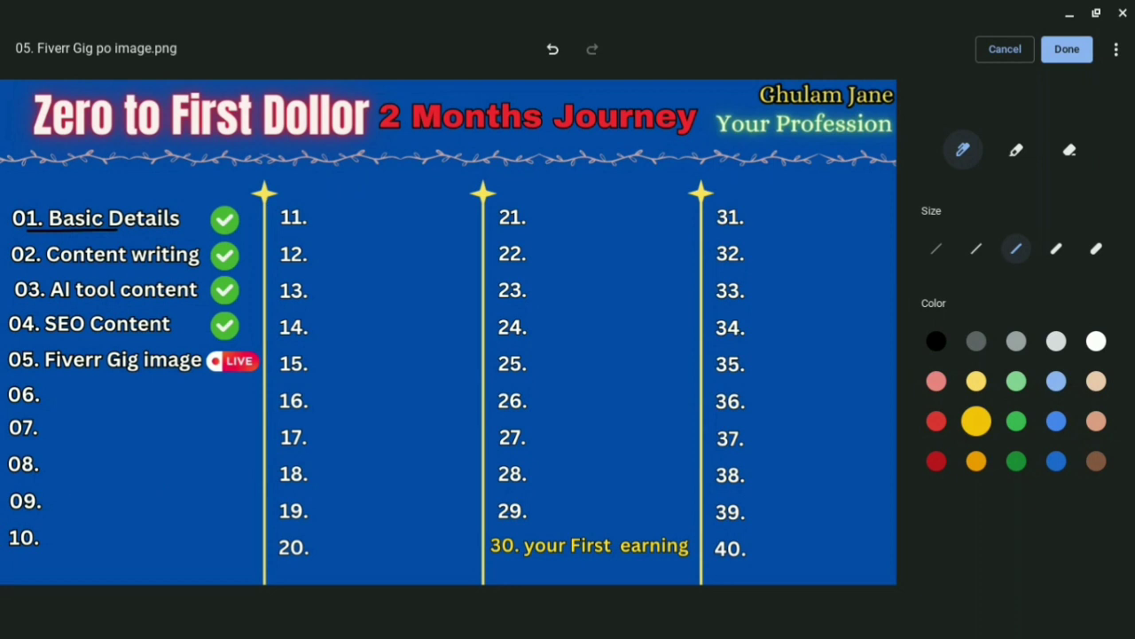
left_click(553, 49)
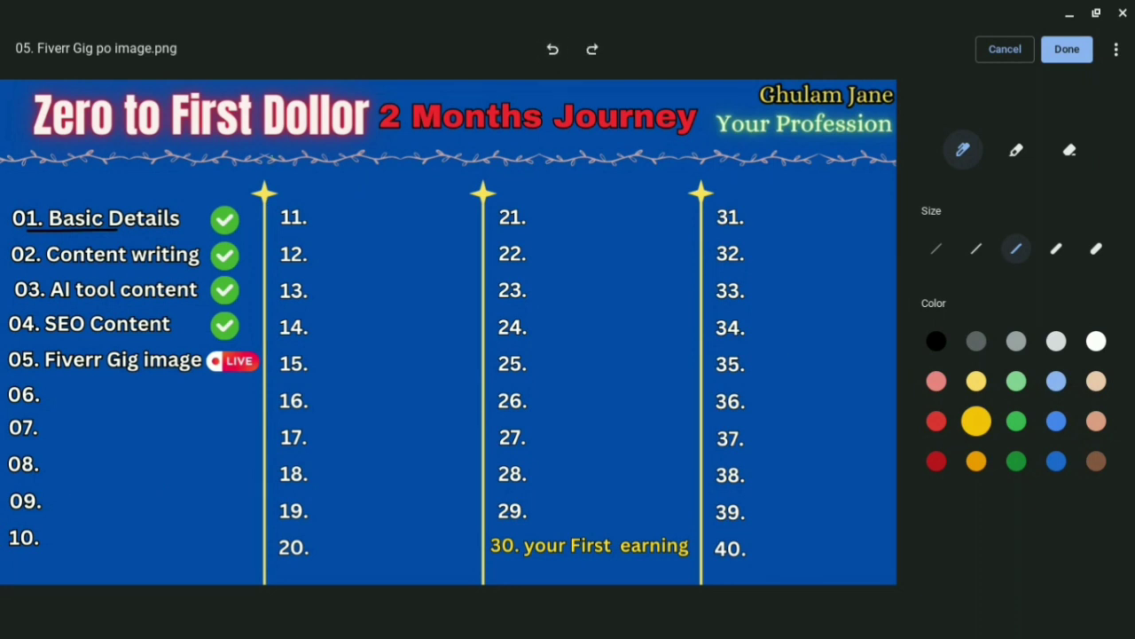